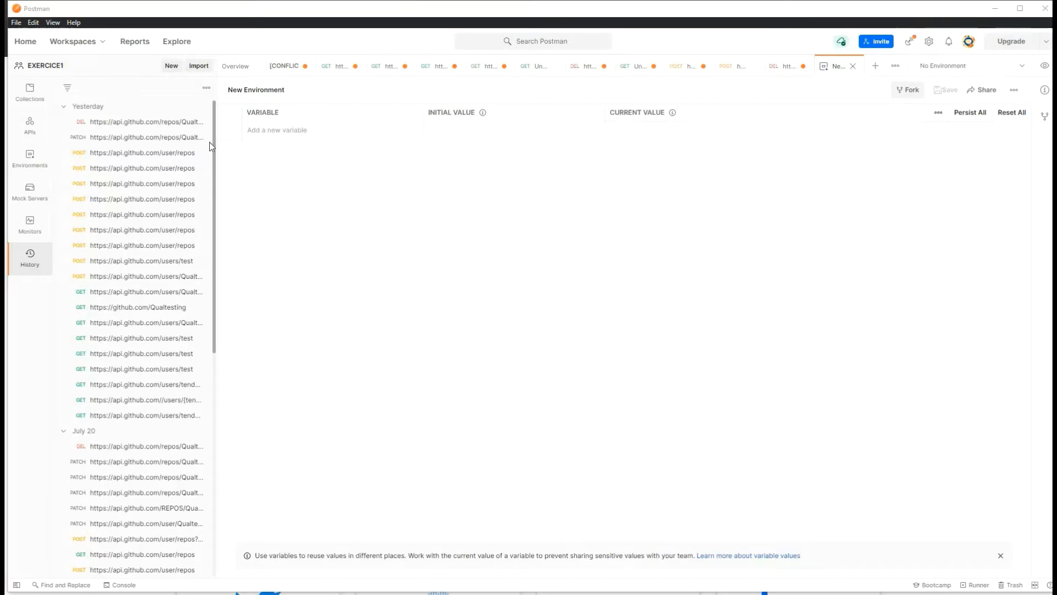
Step: From history, reopen the earlier PATCH request, then the DELETE request for the TESTAPI repository
click(159, 134)
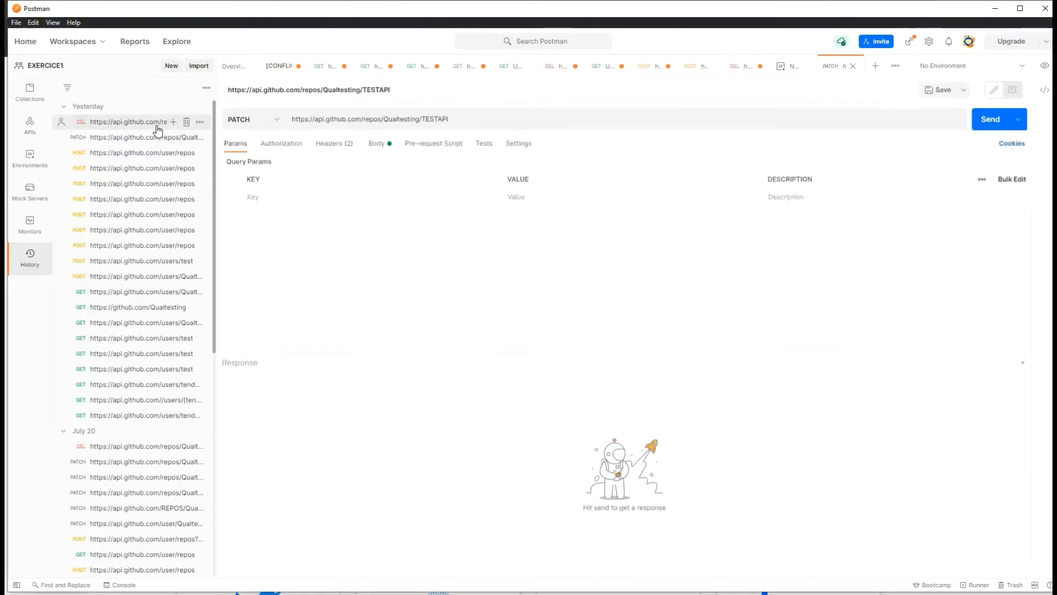
click(157, 126)
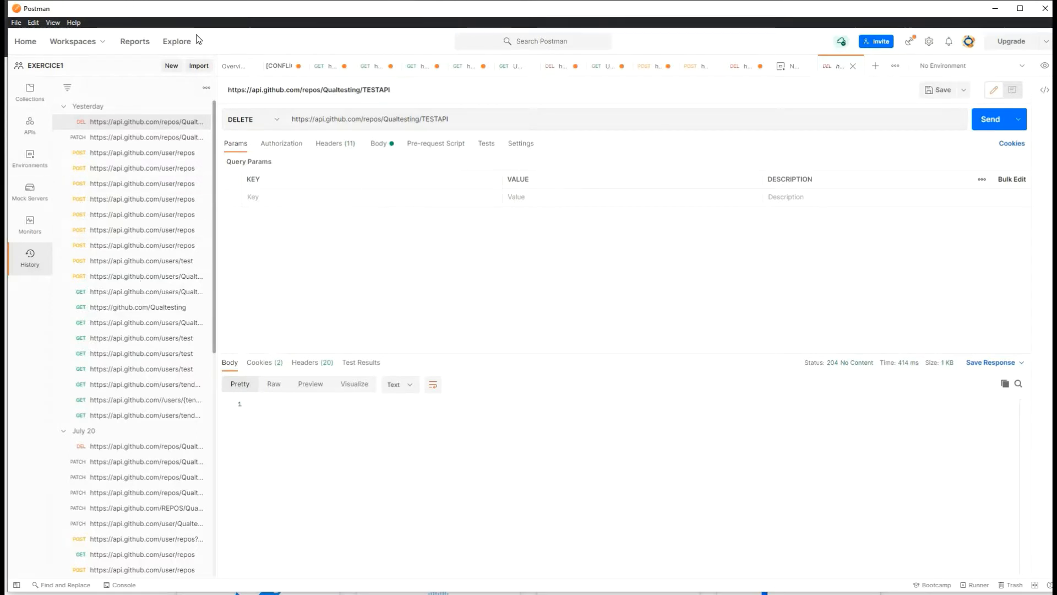
Step: Check the HTTP method list and leave the request as DELETE
click(278, 120)
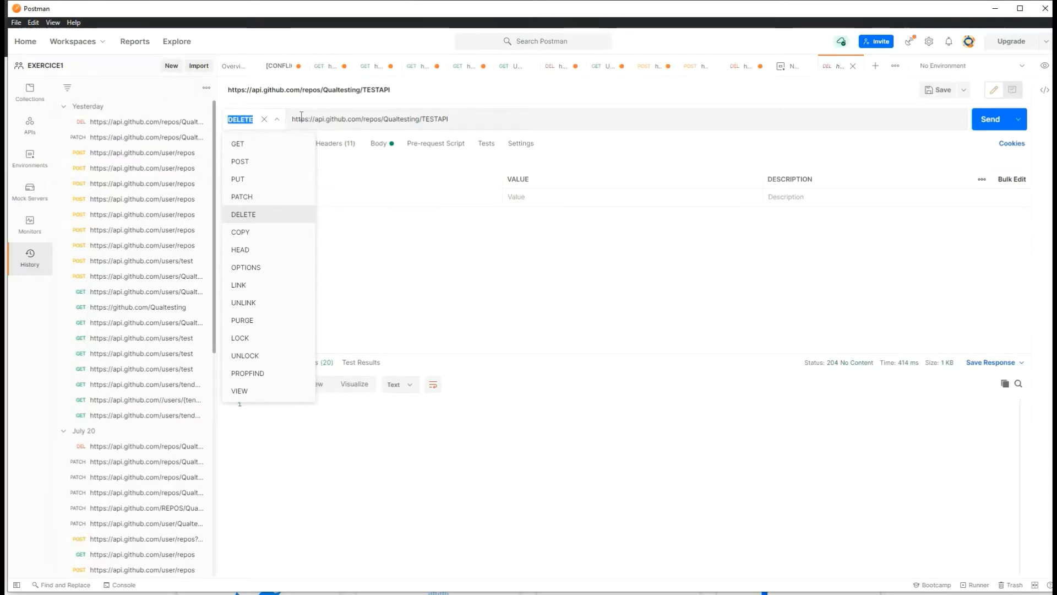
drag(292, 119, 573, 137)
click(480, 246)
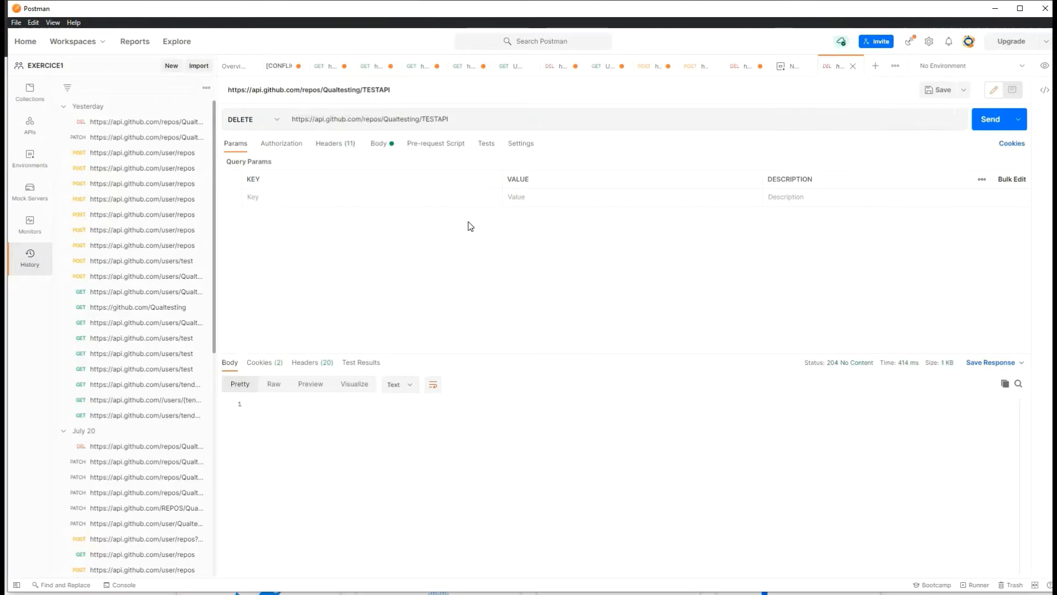
click(279, 124)
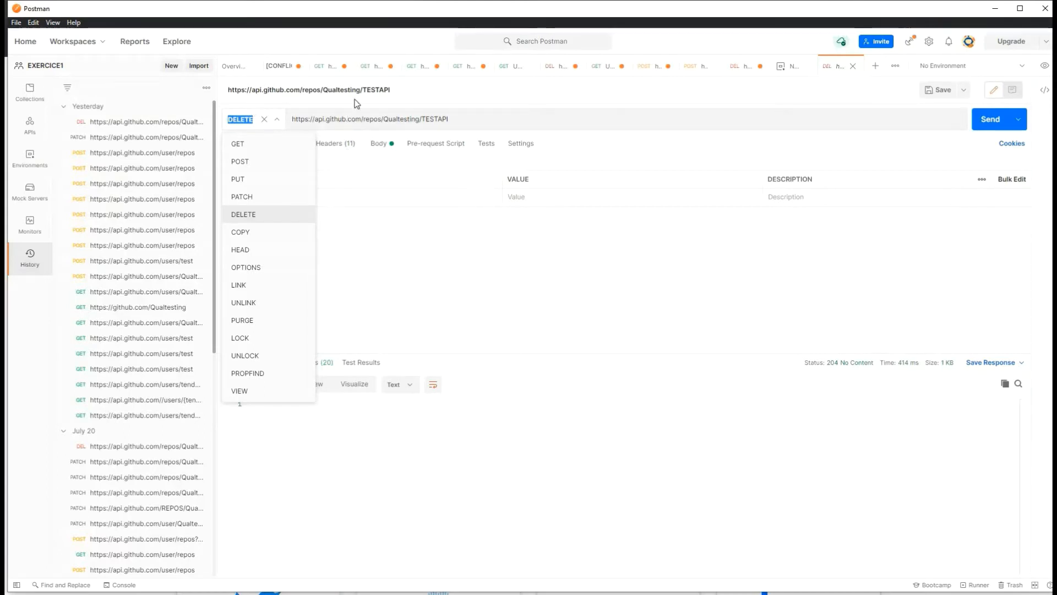
click(515, 119)
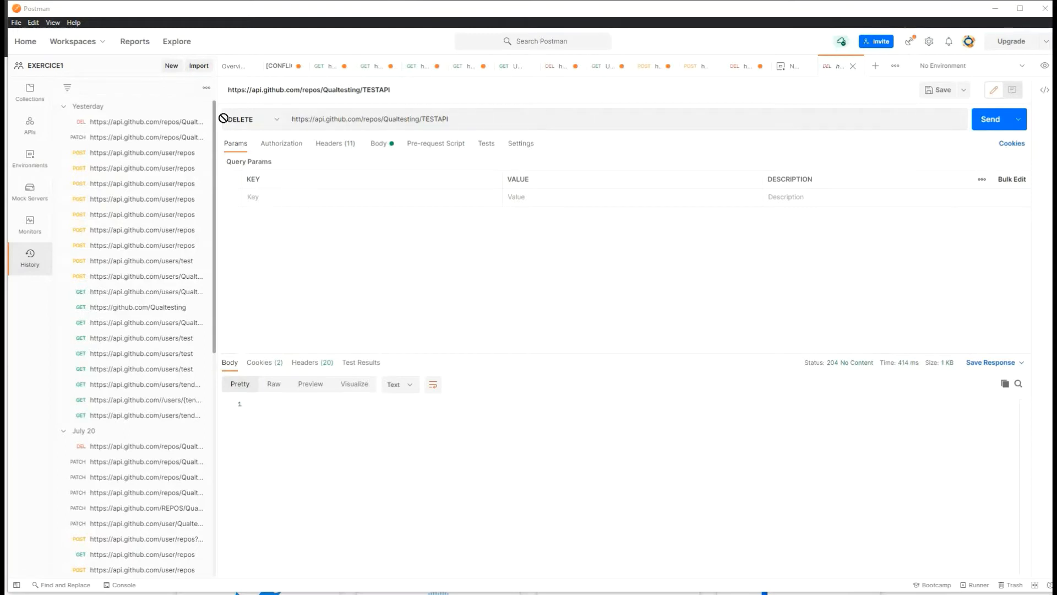
Step: Select the entire request URL, then minimize Postman to reveal the browser
triple_click(365, 119)
click(479, 123)
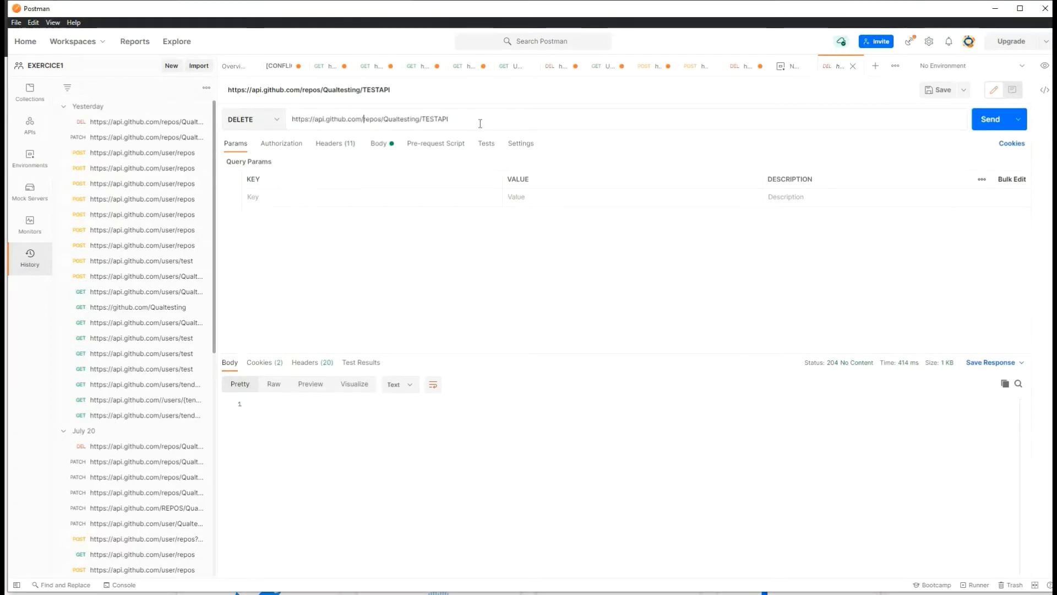
key(ctrl+a)
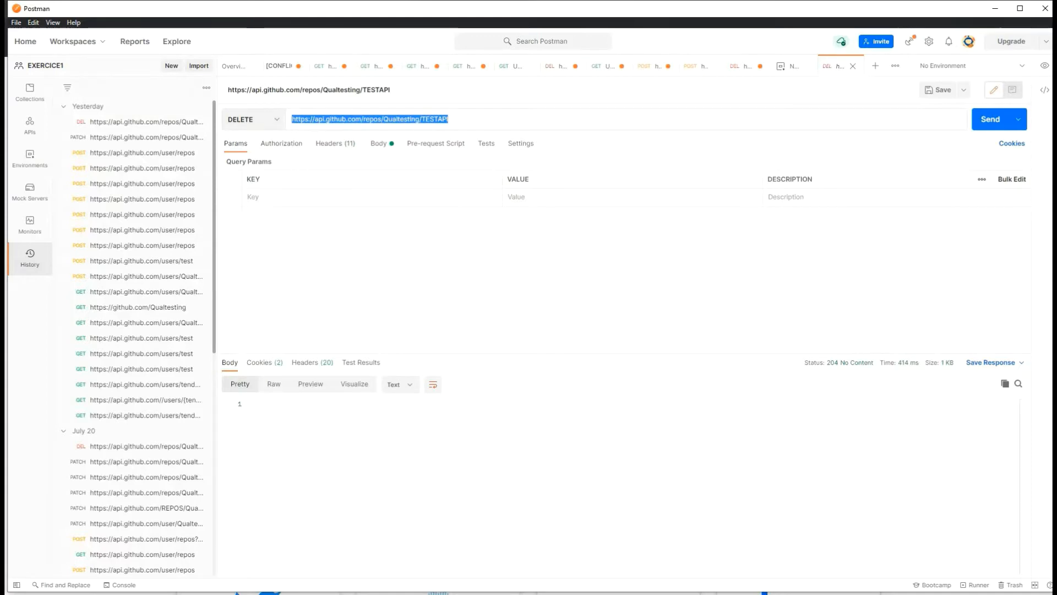
click(995, 8)
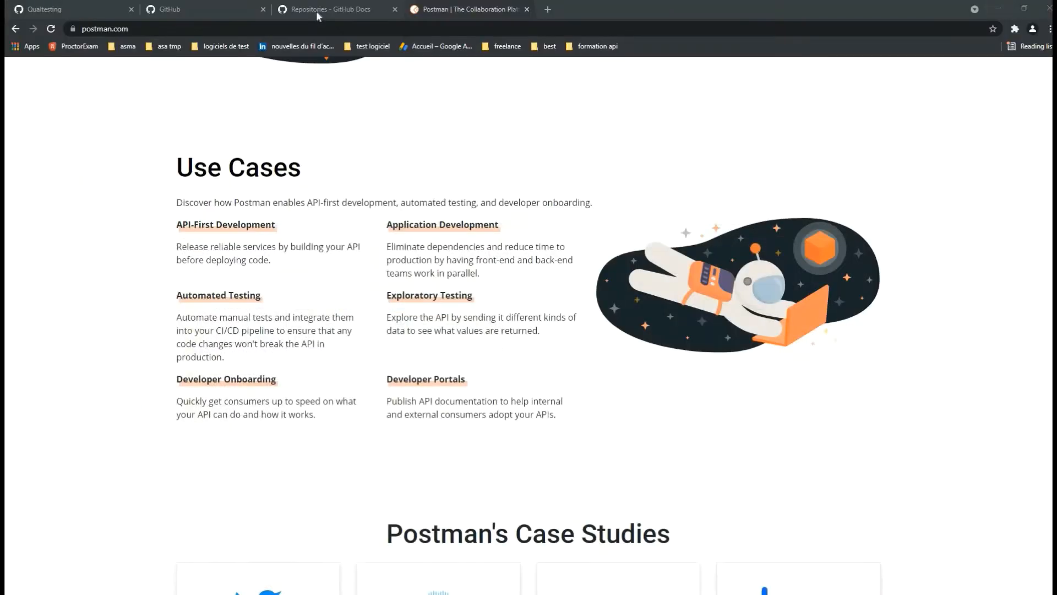
click(176, 9)
click(66, 31)
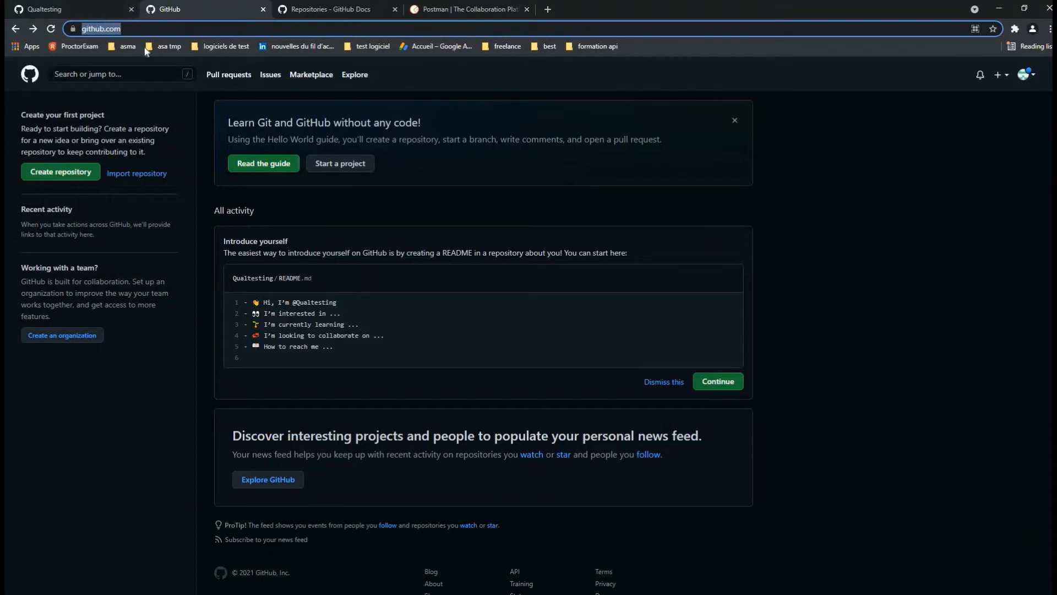
drag(150, 29, 46, 30)
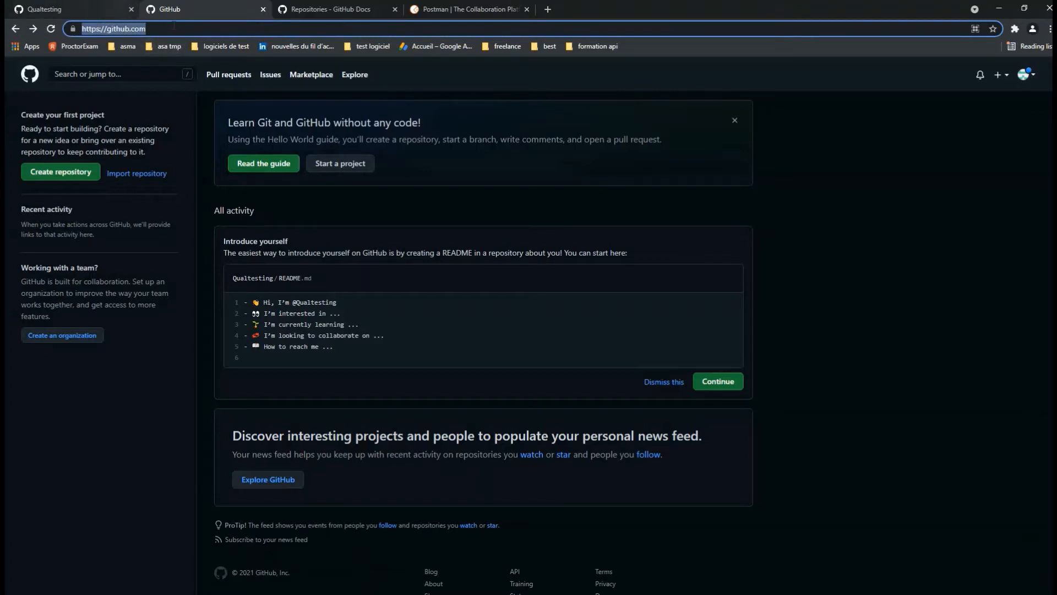
click(80, 29)
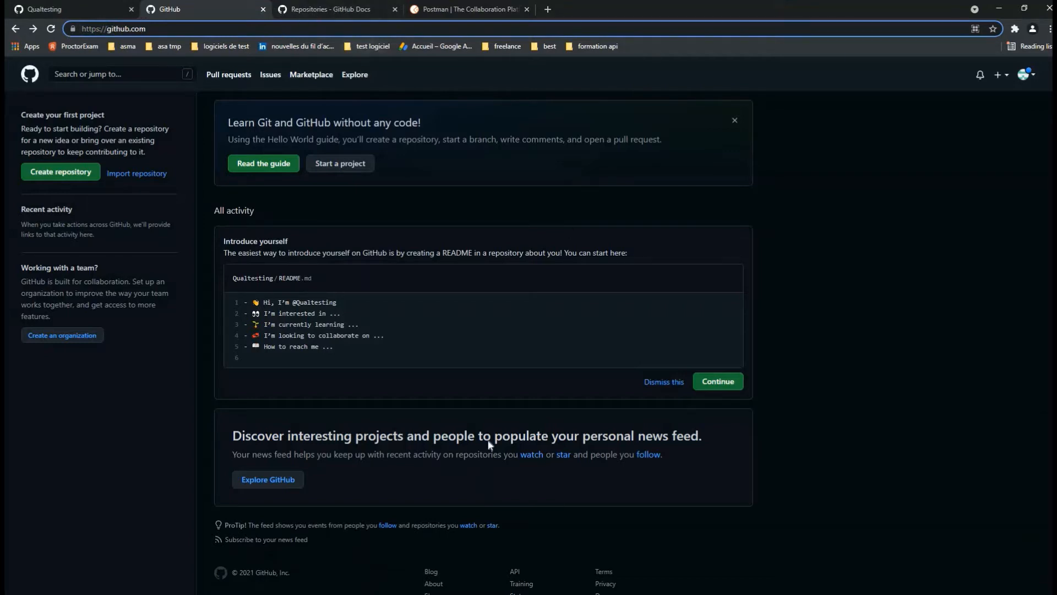
key(super)
click(369, 592)
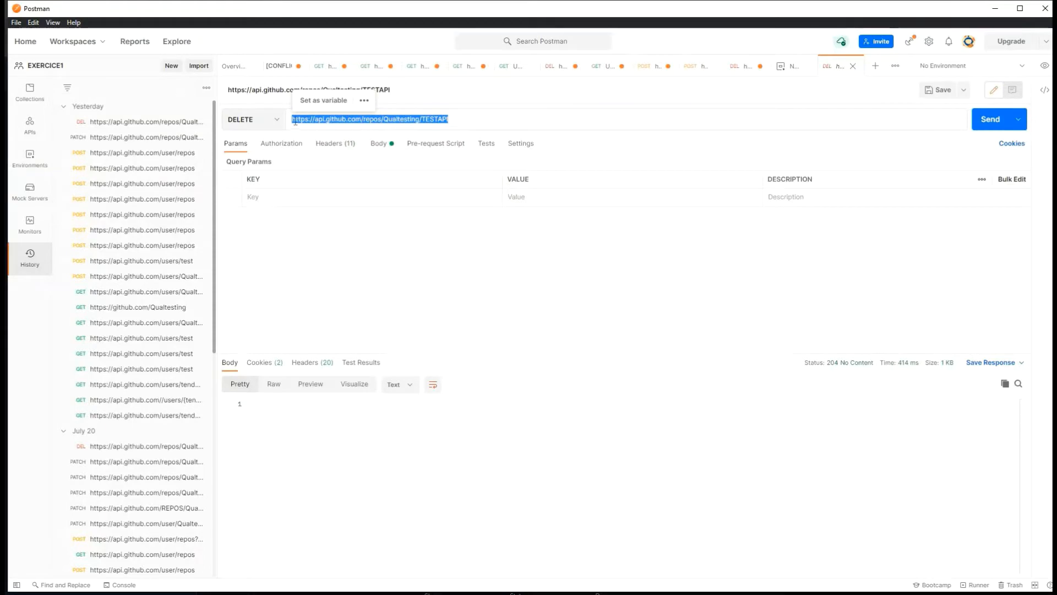
Step: Examine the host and TESTAPI parts of the request URL, then minimize Postman
click(315, 119)
click(365, 119)
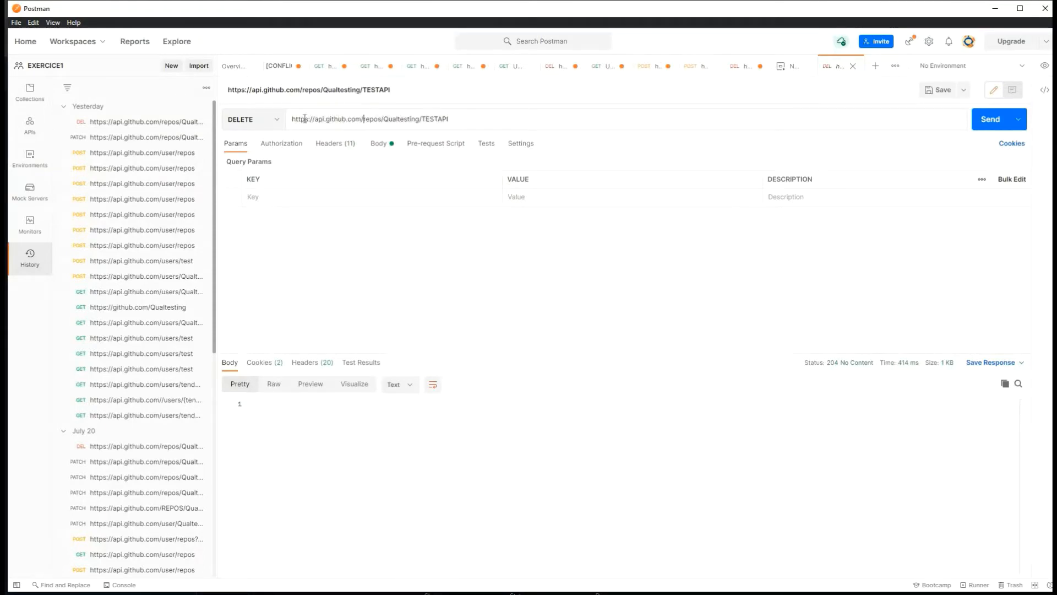
drag(304, 118, 297, 119)
drag(449, 120, 364, 119)
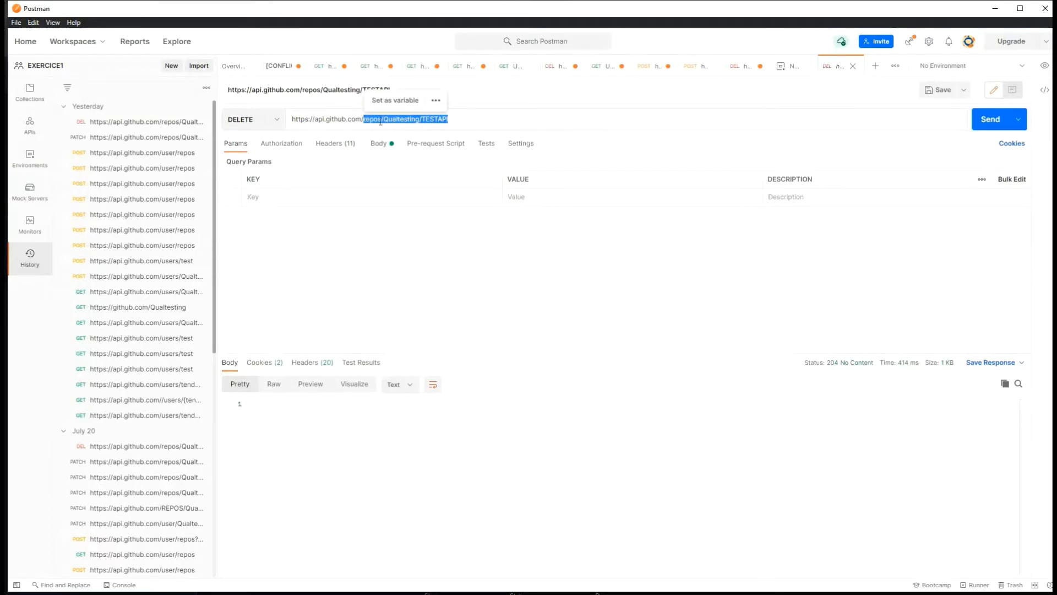
click(505, 123)
drag(433, 120, 438, 119)
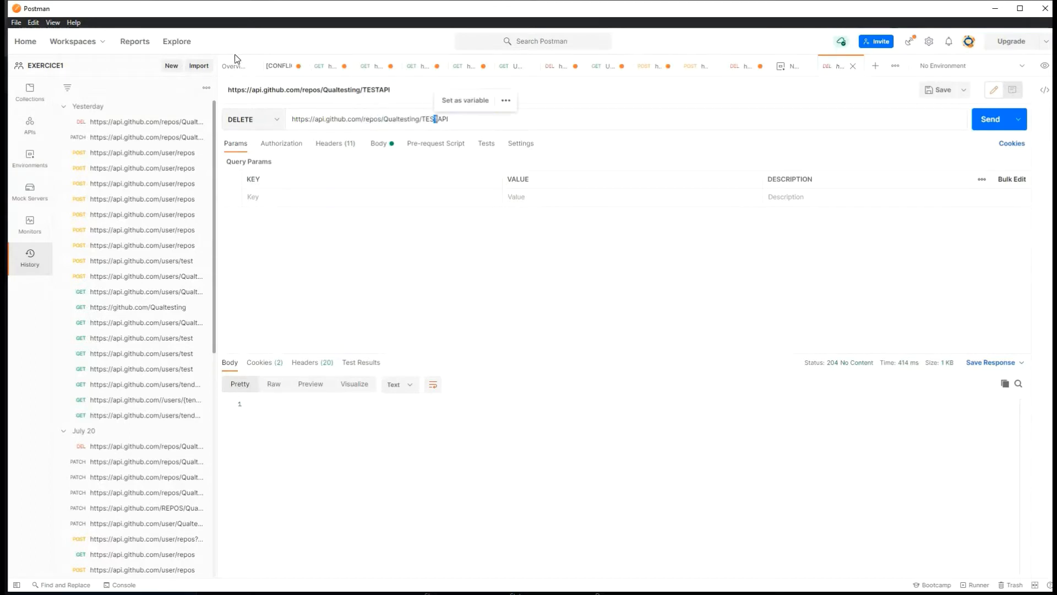
click(994, 9)
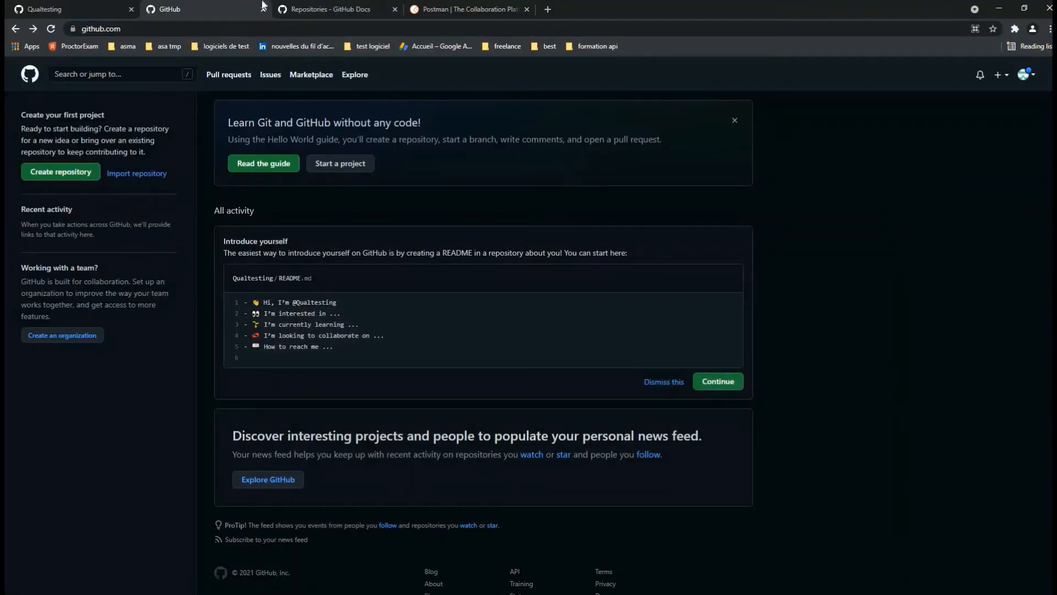
Step: Check the GitHub profile page, confirming it has no public repositories yet
click(47, 12)
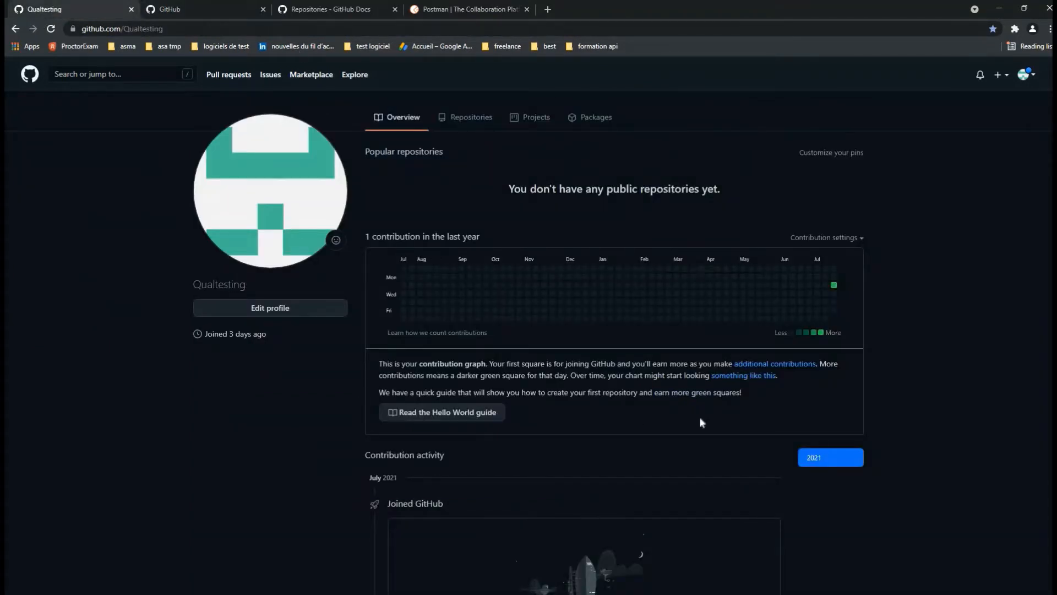
mouse_move(235, 286)
mouse_down()
mouse_move(188, 409)
mouse_move(248, 287)
mouse_up()
click(184, 285)
triple_click(184, 285)
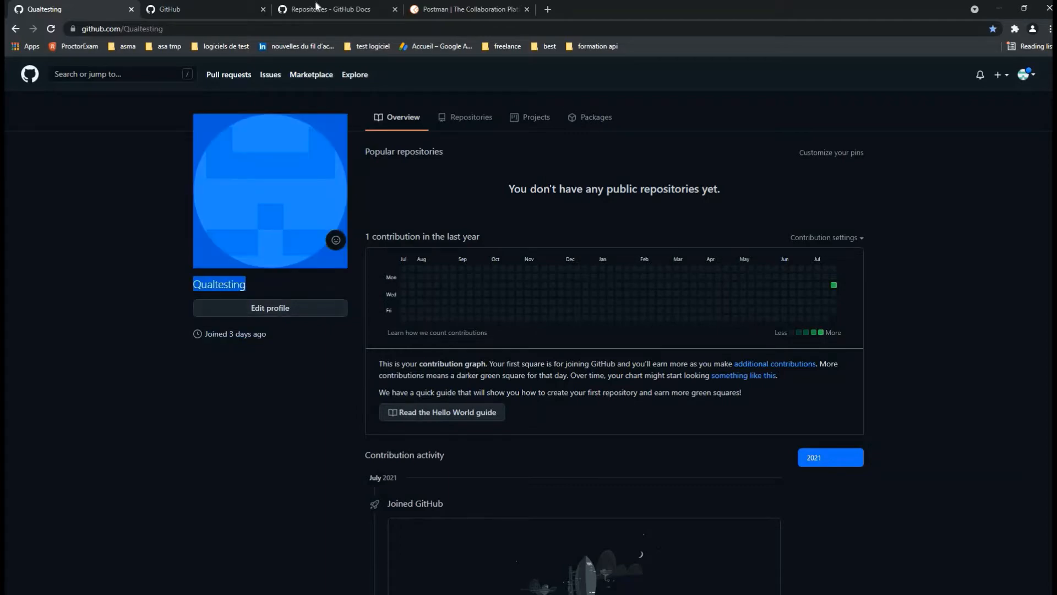
Step: Browse the Repositories REST API reference in GitHub Docs
click(341, 7)
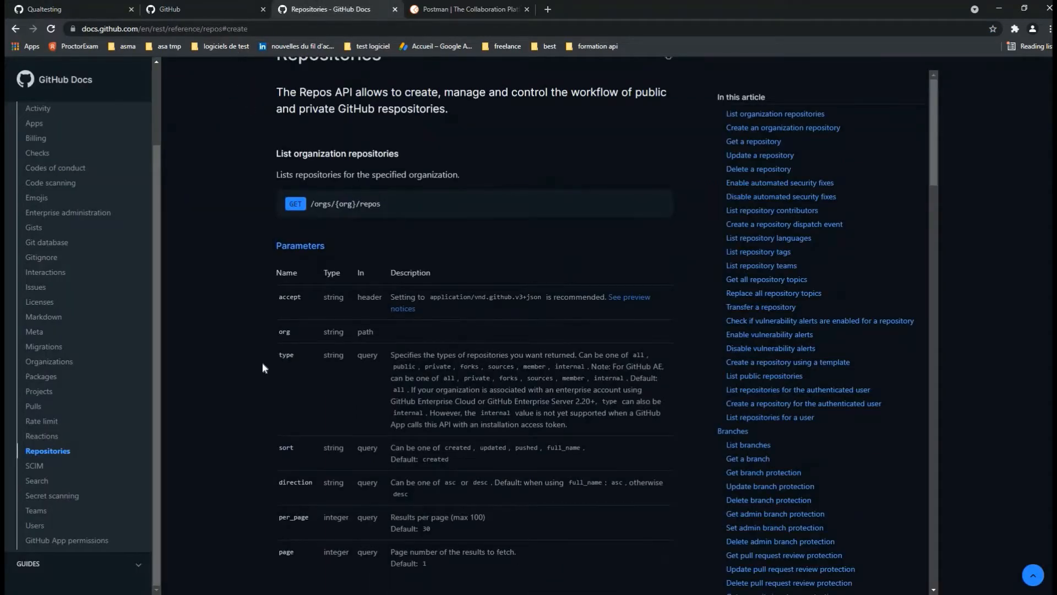
scroll(266, 366, up, 2)
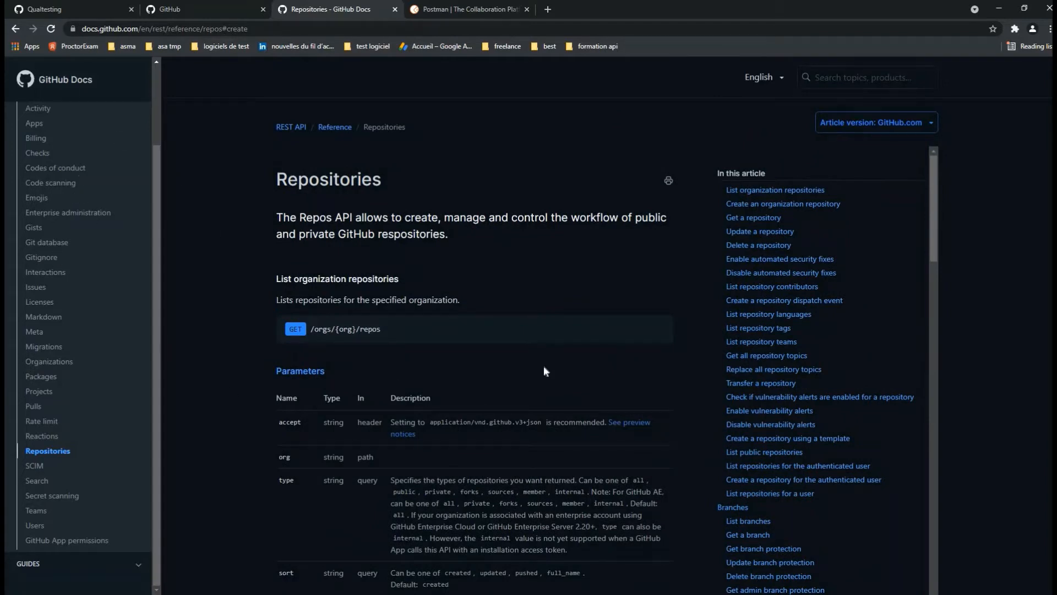
scroll(576, 311, down, 2)
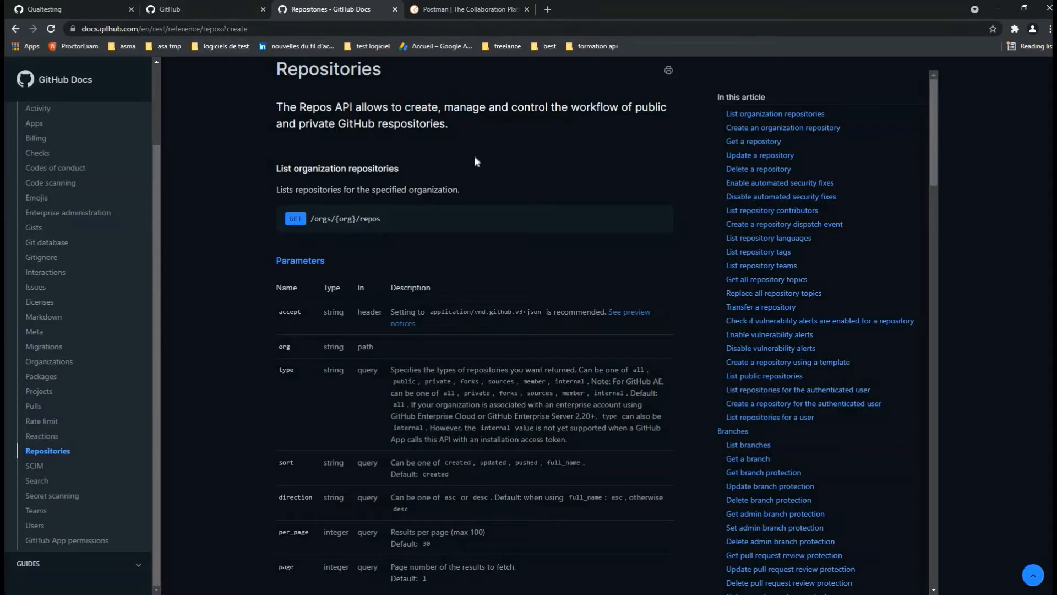
scroll(603, 405, up, 2)
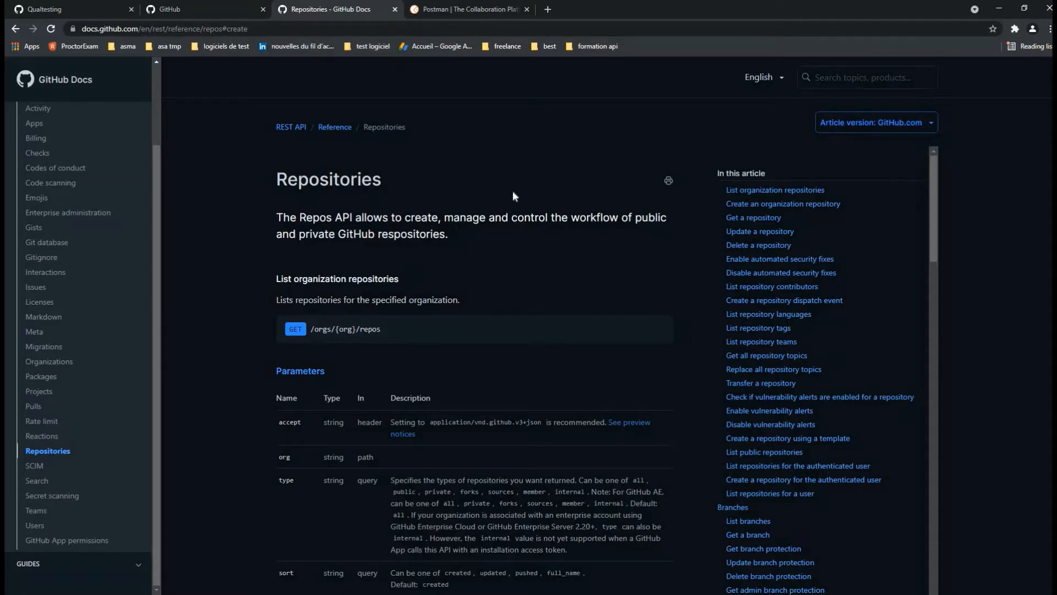
Step: Review the List organization repositories endpoint and its address, then bring up the Start menu
scroll(516, 181, down, 3)
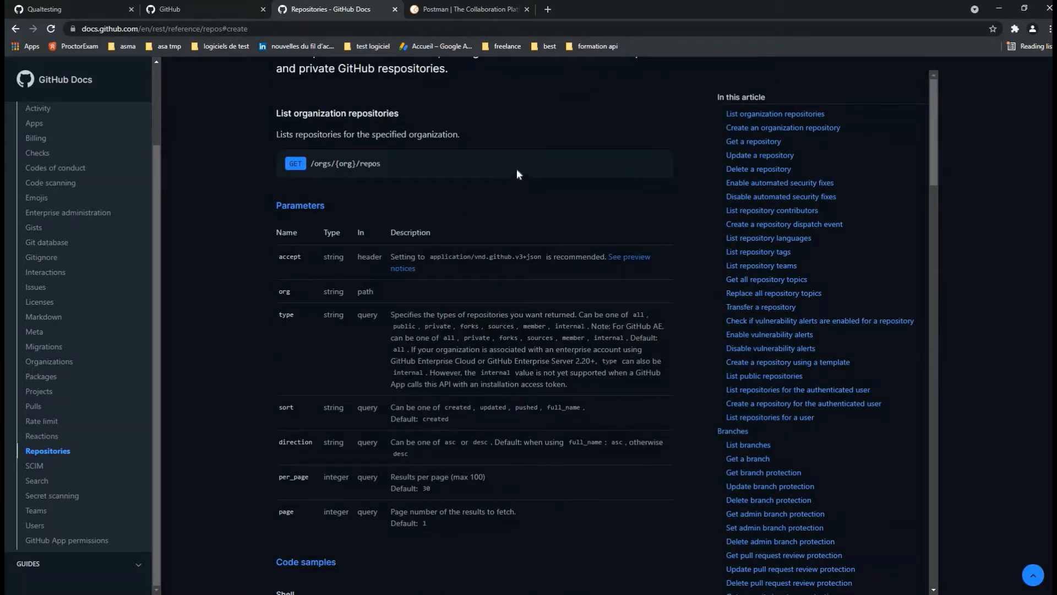
scroll(516, 163, up, 3)
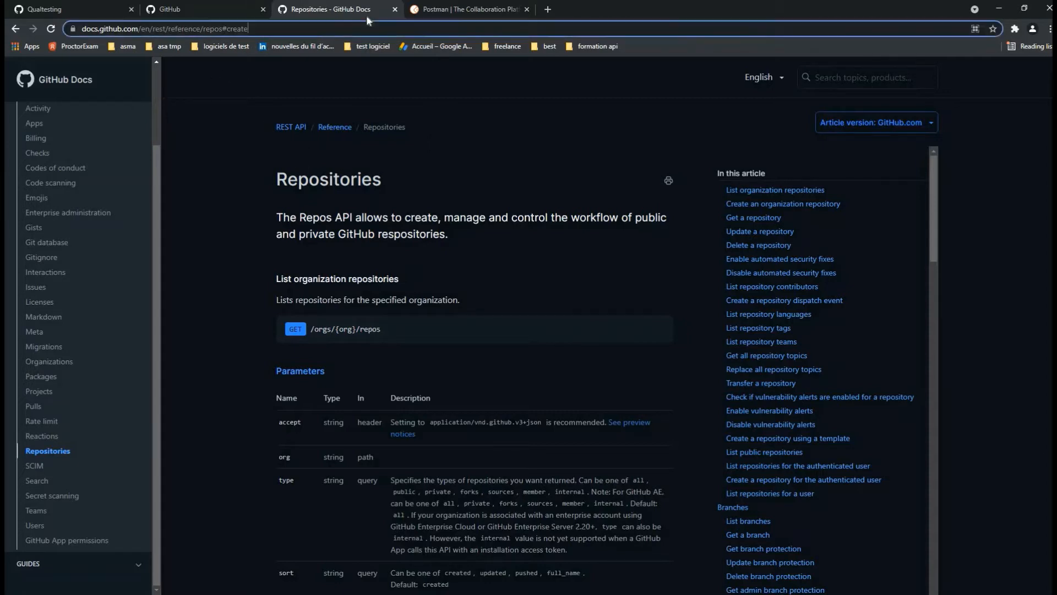
key(ctrl+l)
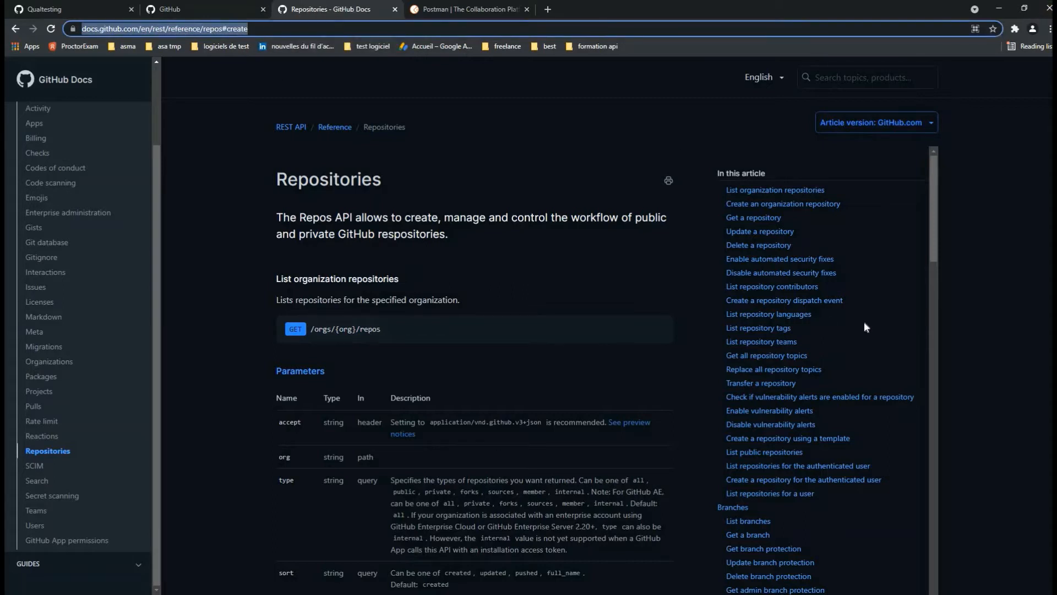
scroll(579, 396, down, 3)
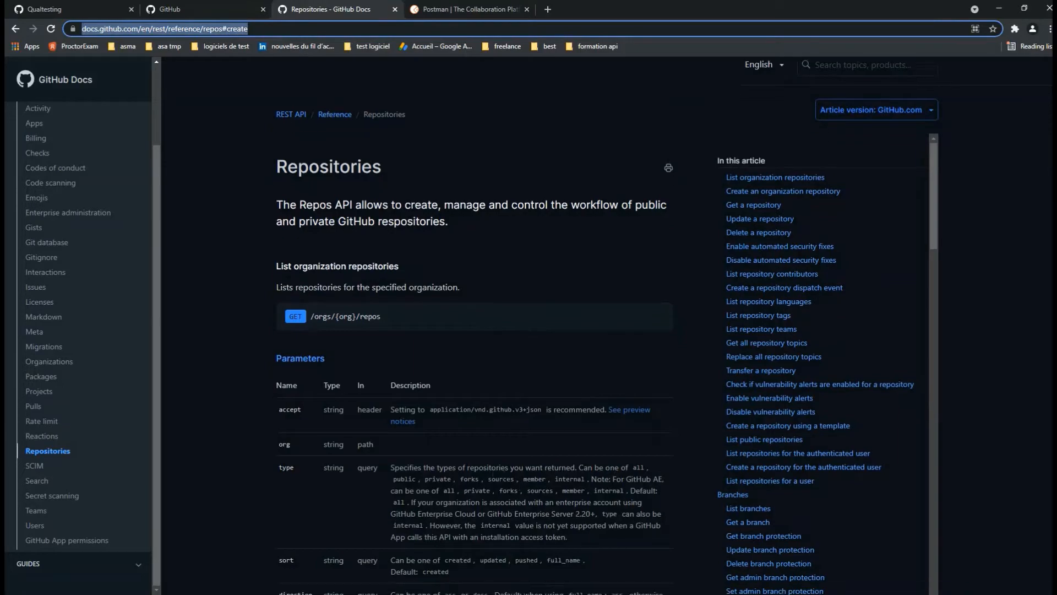
key(super)
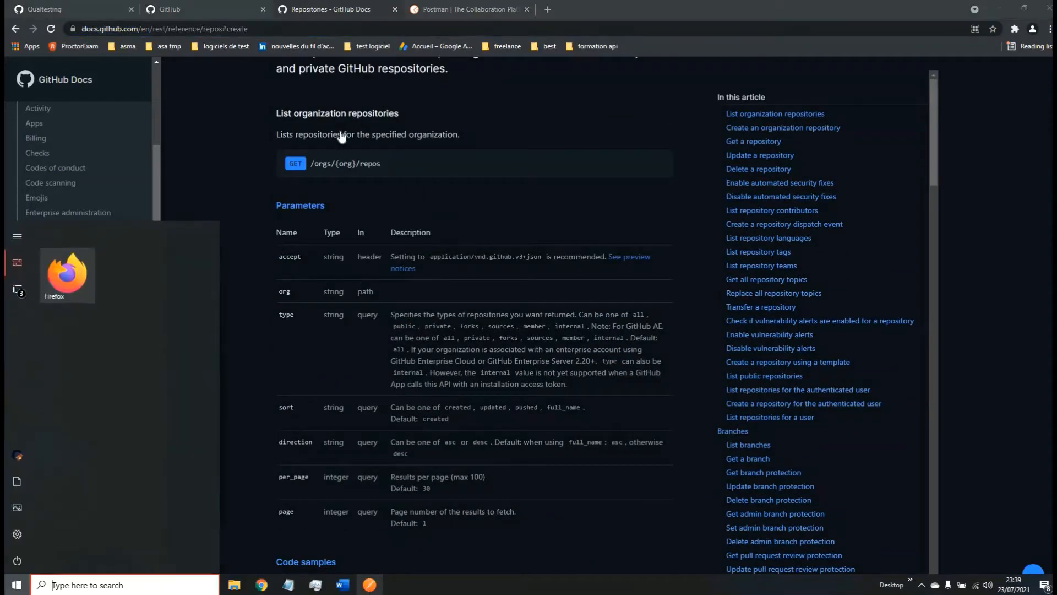
click(369, 585)
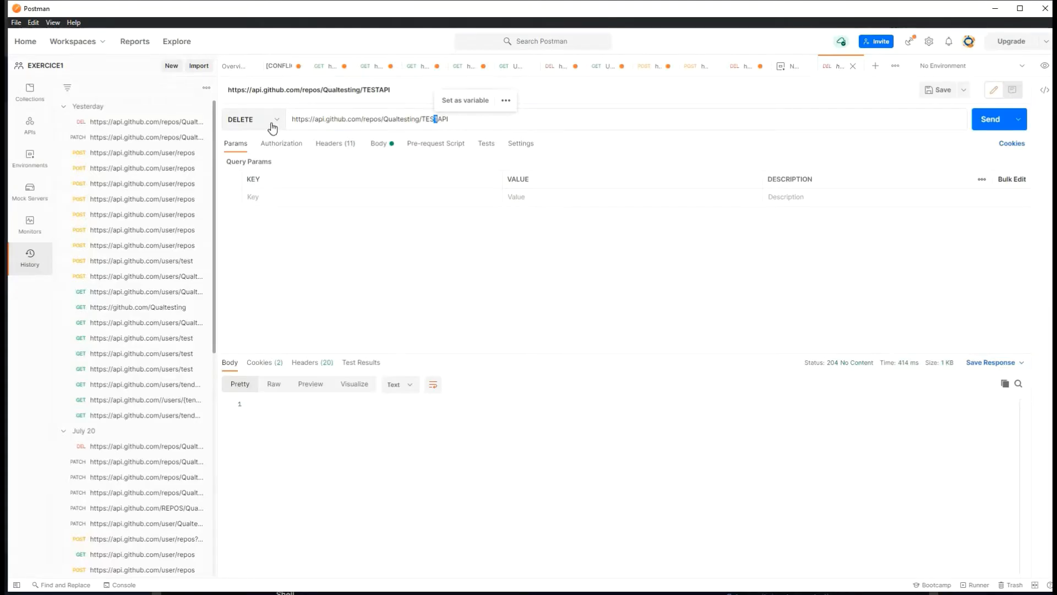
click(271, 122)
click(259, 144)
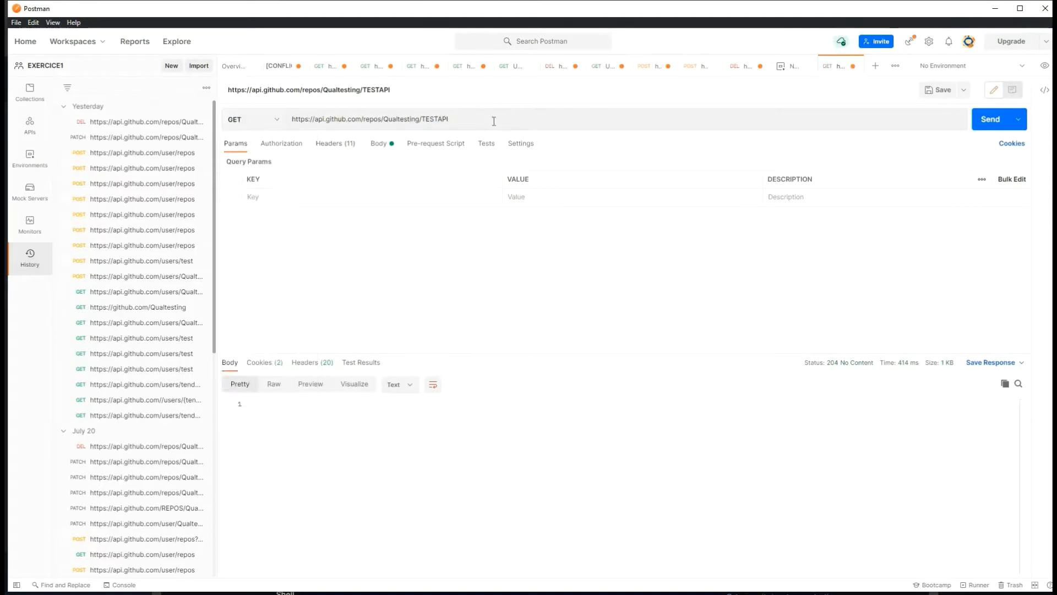
drag(493, 121, 275, 124)
click(498, 120)
key(BackSpace)
key(BackSpace)
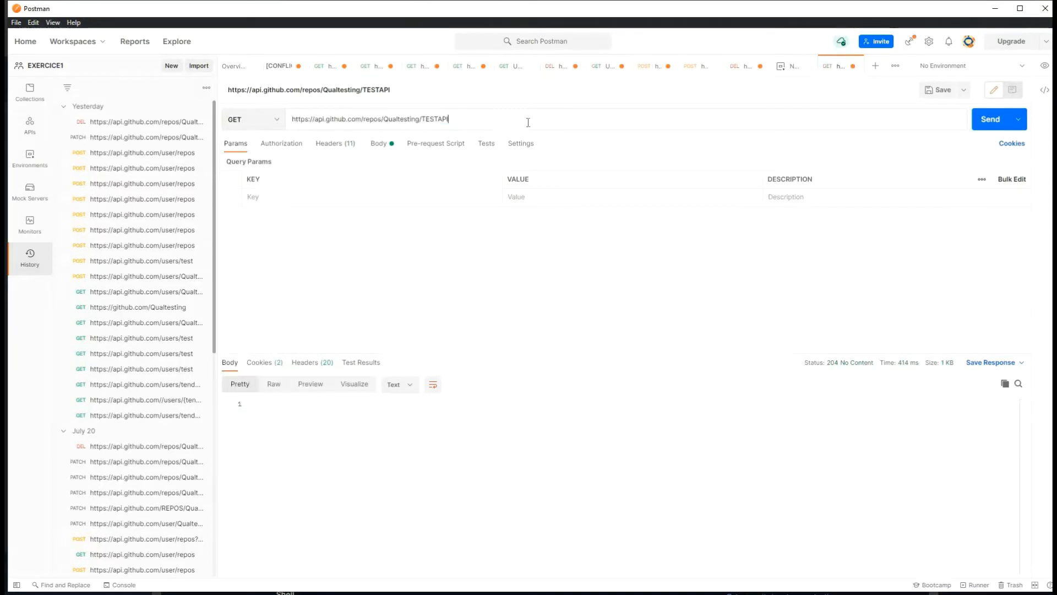
key(BackSpace)
key(BackSpace)
key(BackSpace)
key(BackSpace)
key(BackSpace)
key(BackSpace)
key(BackSpace)
key(BackSpace)
key(BackSpace)
key(BackSpace)
key(BackSpace)
key(BackSpace)
key(BackSpace)
key(BackSpace)
key(BackSpace)
key(BackSpace)
key(BackSpace)
key(BackSpace)
click(146, 369)
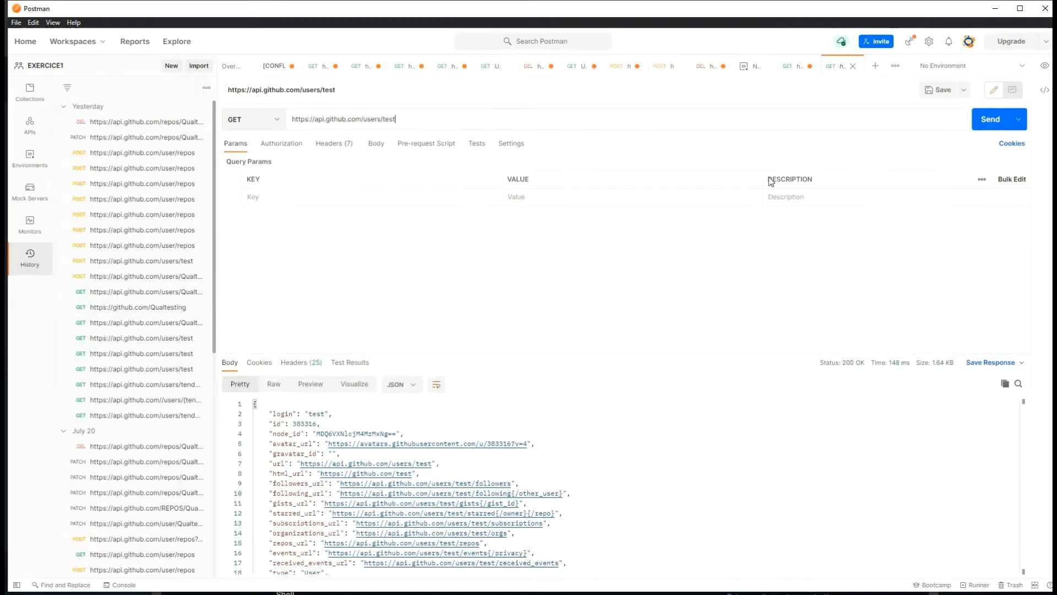
drag(435, 120, 297, 120)
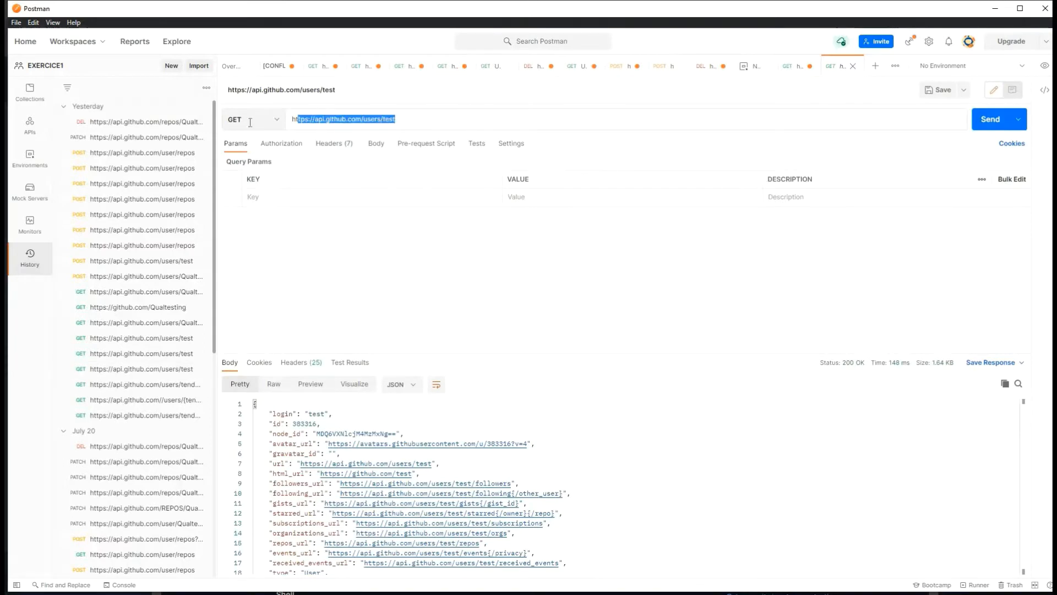
click(374, 118)
double_click(370, 122)
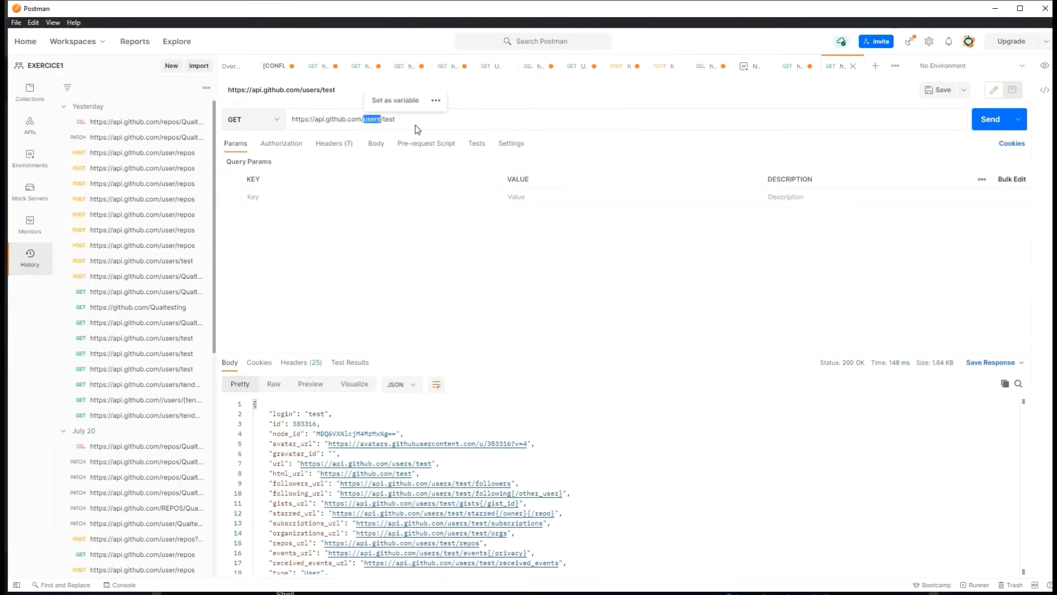
click(273, 123)
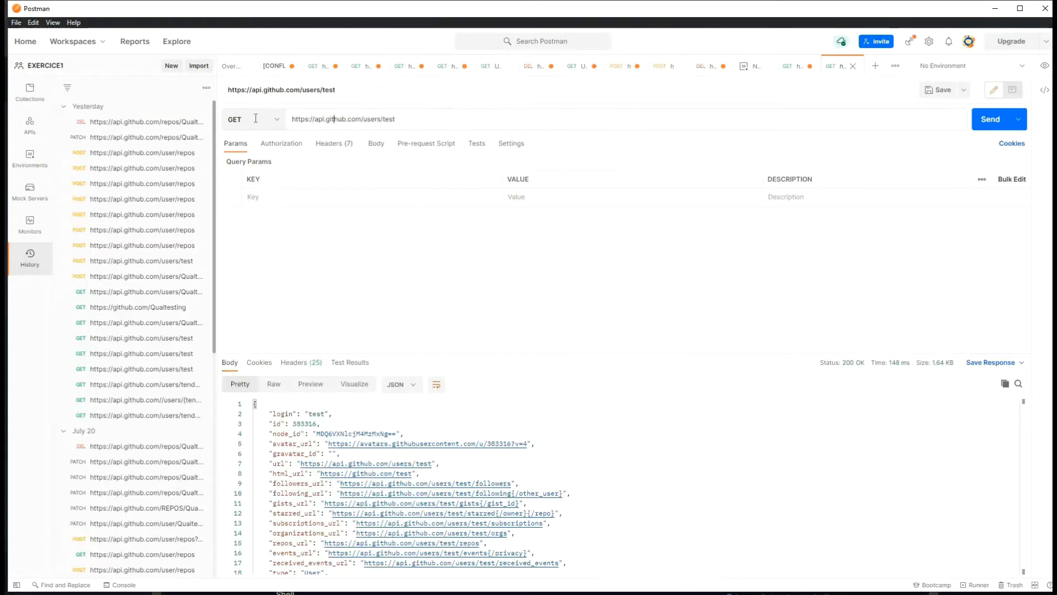
click(280, 122)
click(284, 125)
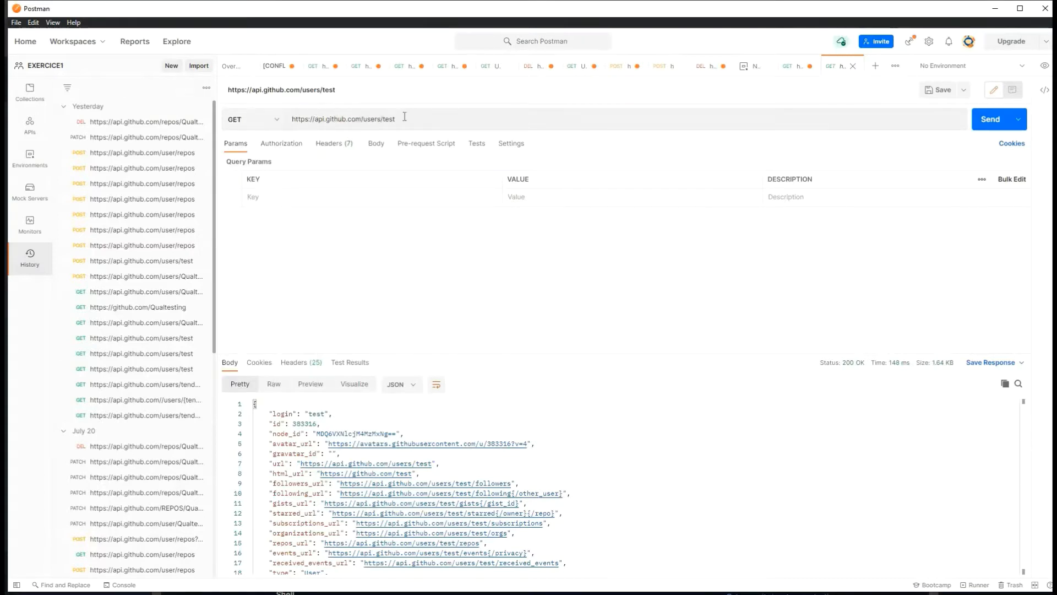
double_click(388, 119)
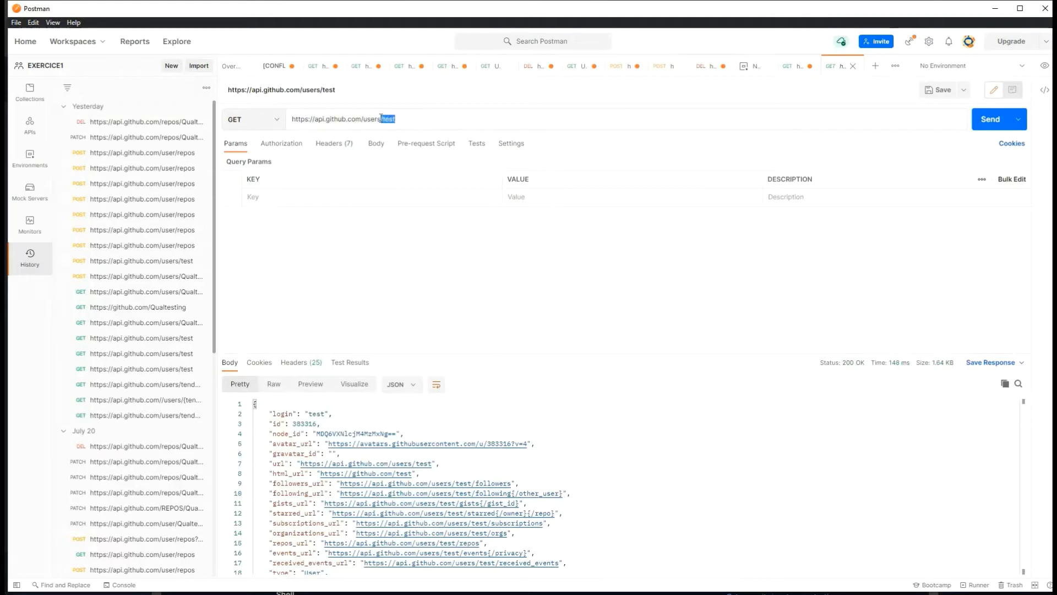
click(338, 119)
click(372, 127)
double_click(386, 117)
Step: Resend the GET request for user test and inspect the login and node_id response lines
click(990, 119)
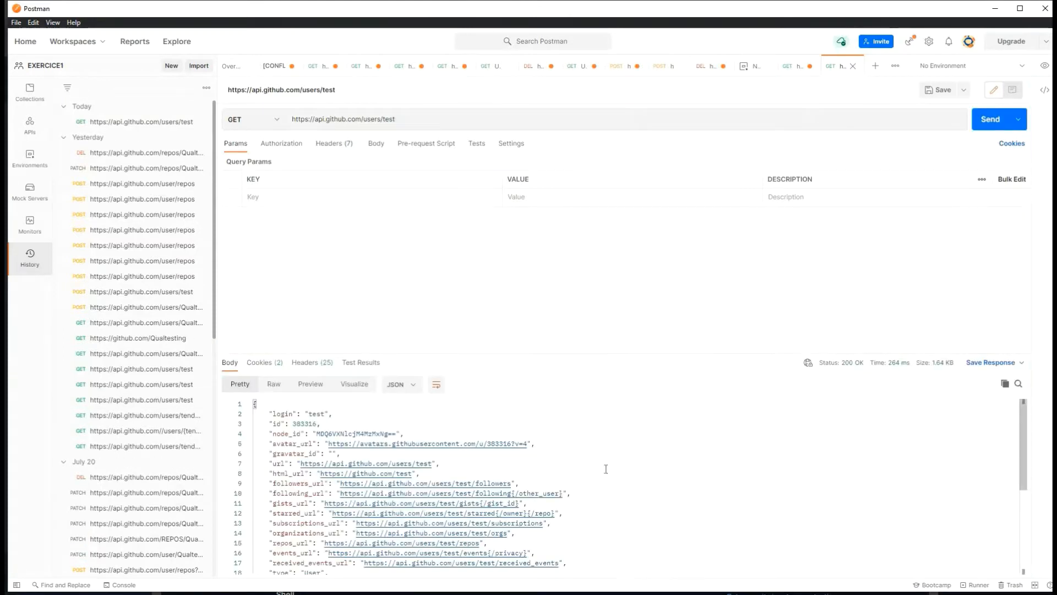
scroll(398, 474, down, 1)
scroll(397, 474, up, 1)
drag(285, 414, 332, 414)
click(319, 414)
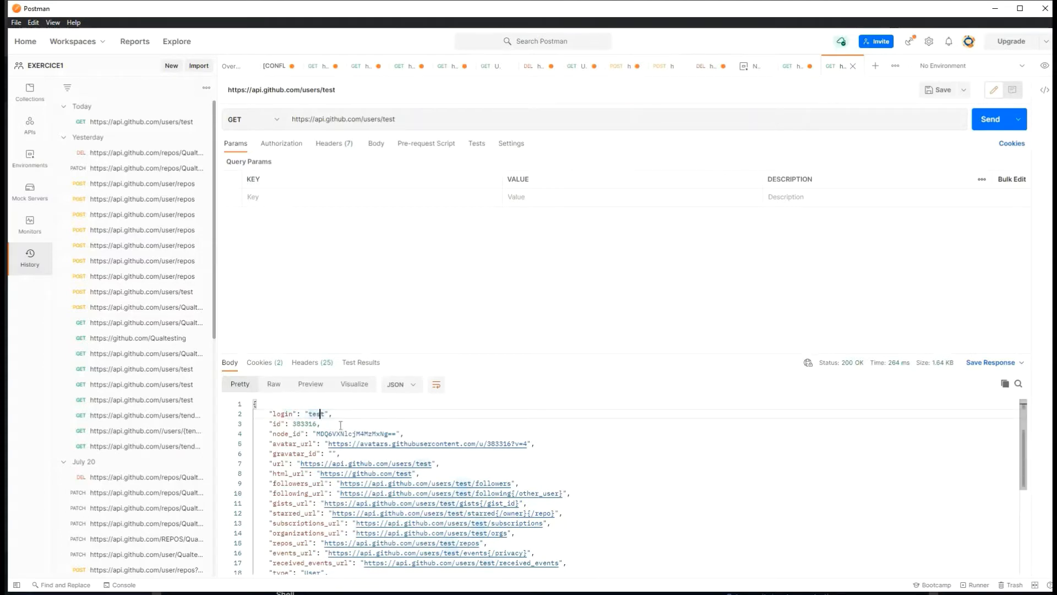
drag(269, 424, 332, 423)
drag(404, 433, 257, 433)
drag(340, 454, 272, 433)
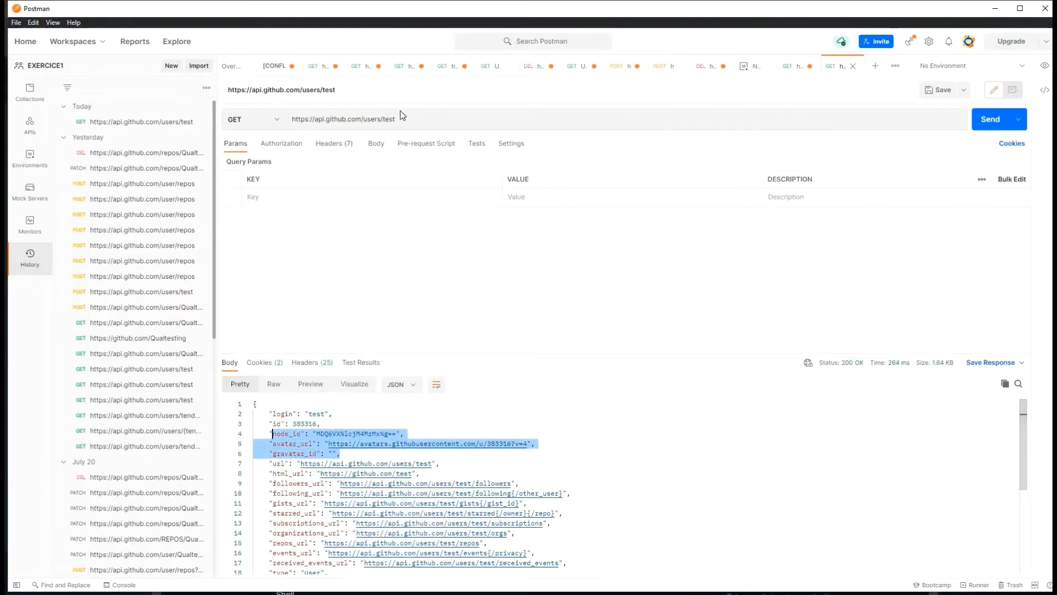
Step: Select the end of the URL, then minimize Postman back to GitHub Docs
drag(420, 119, 383, 118)
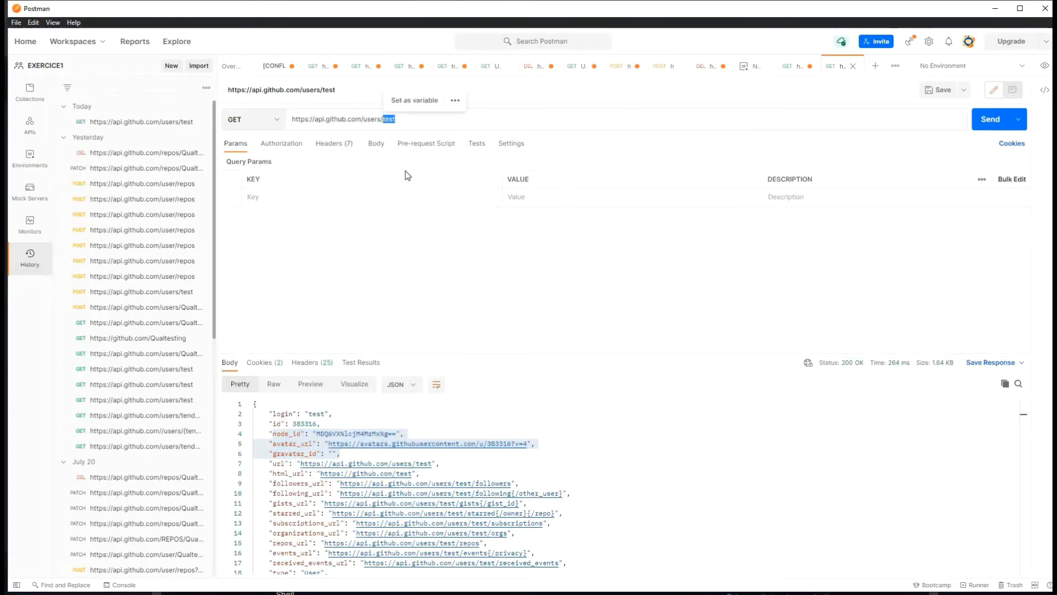
key(super)
key(super)
click(995, 8)
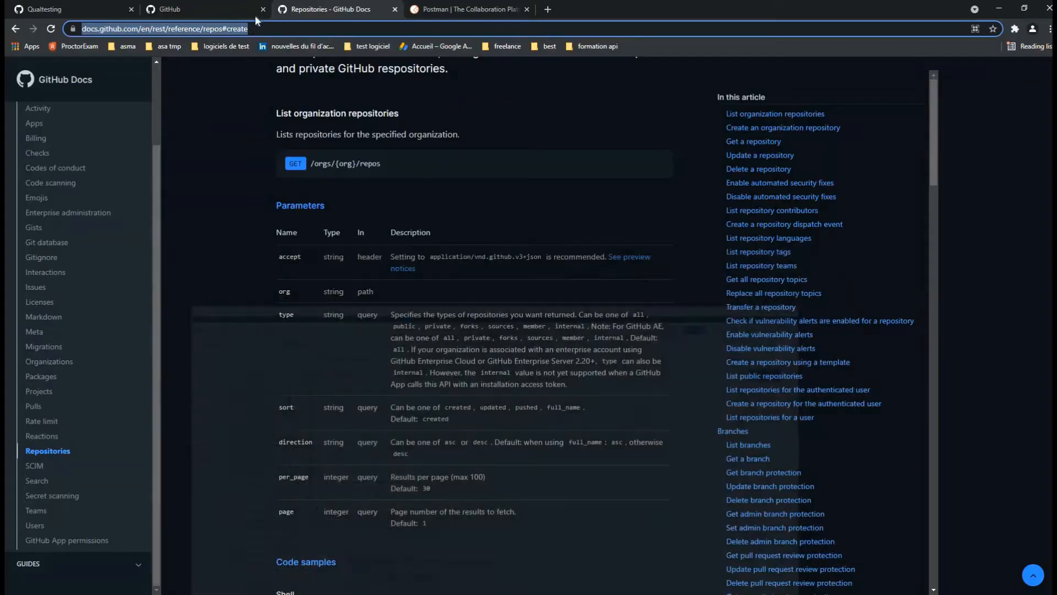
Step: Open the test user's GitHub profile at github.com/test
click(218, 10)
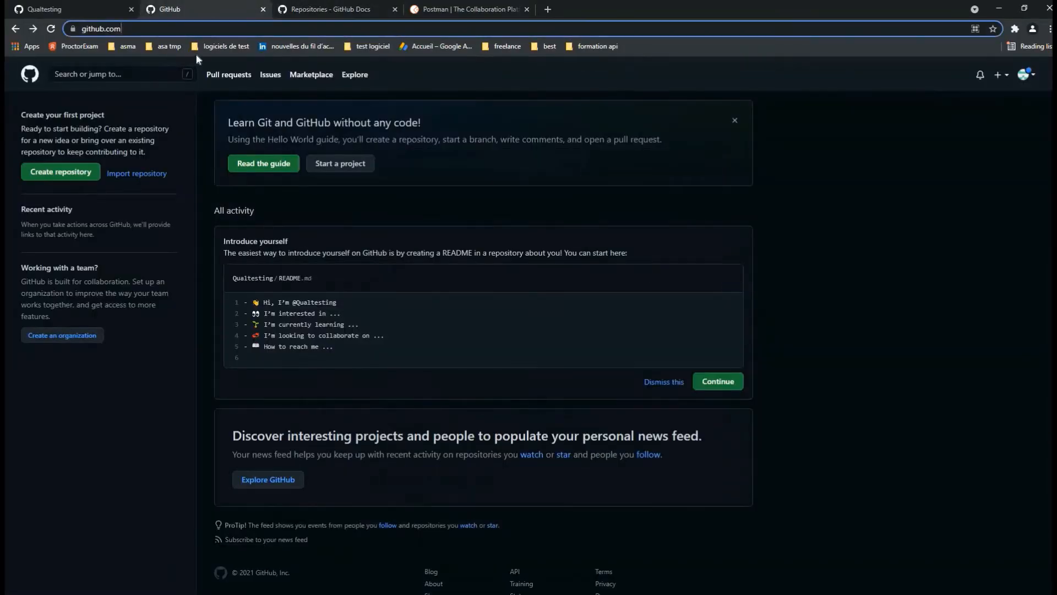
click(149, 29)
text(://)
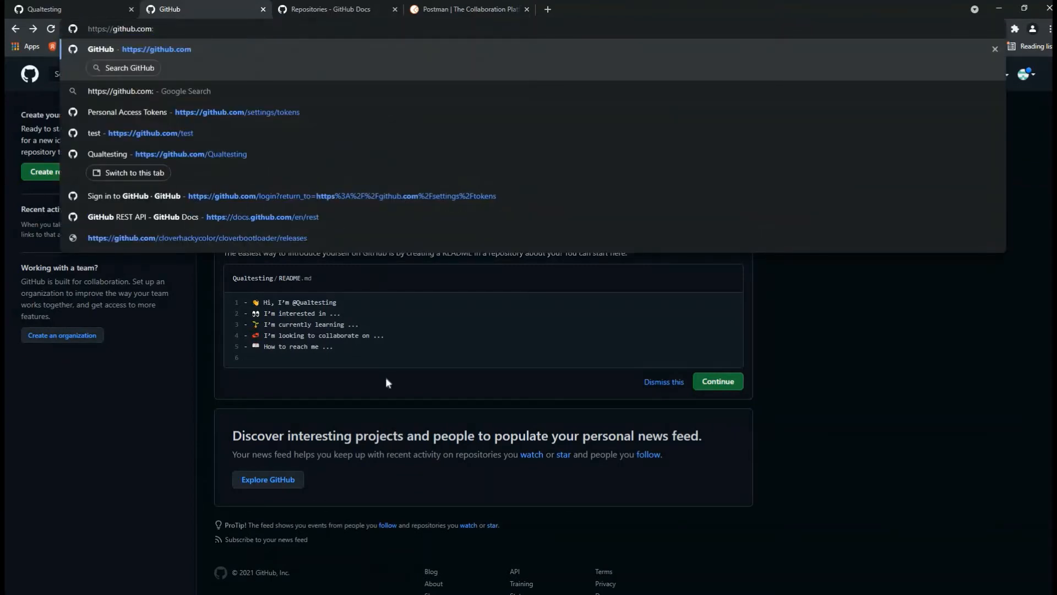
key(BackSpace)
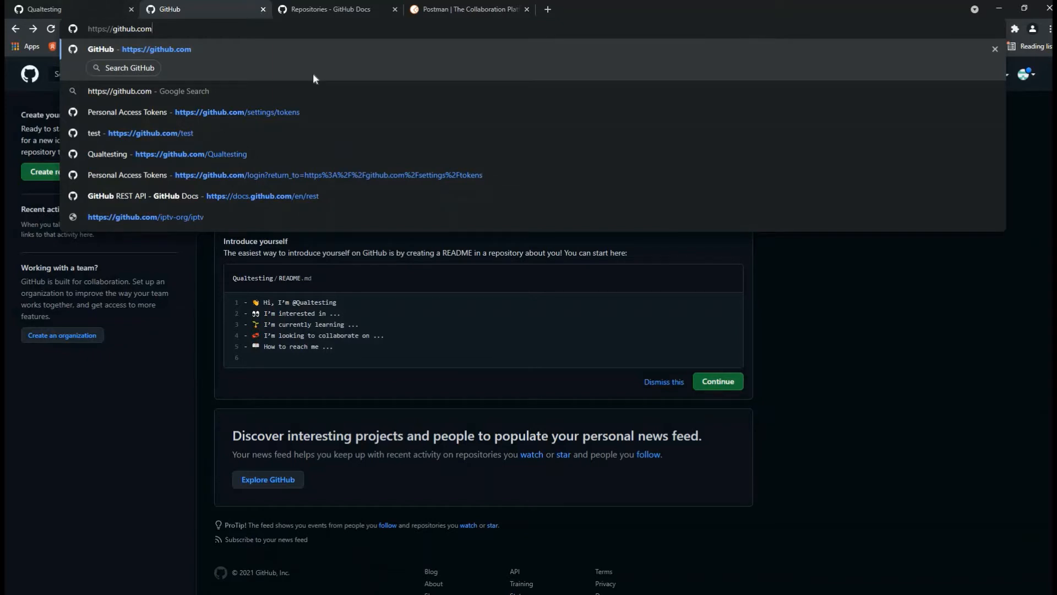
key(Up)
key(BackSpace)
key(BackSpace)
key(BackSpace)
key(BackSpace)
key(BackSpace)
key(BackSpace)
key(BackSpace)
key(BackSpace)
key(BackSpace)
key(BackSpace)
key(BackSpace)
key(BackSpace)
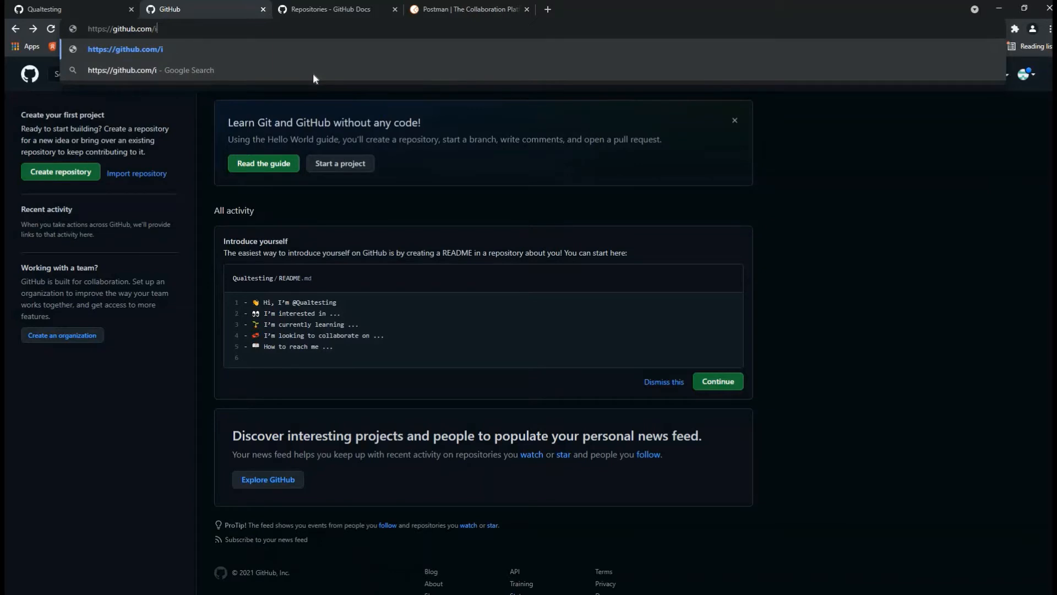
key(BackSpace)
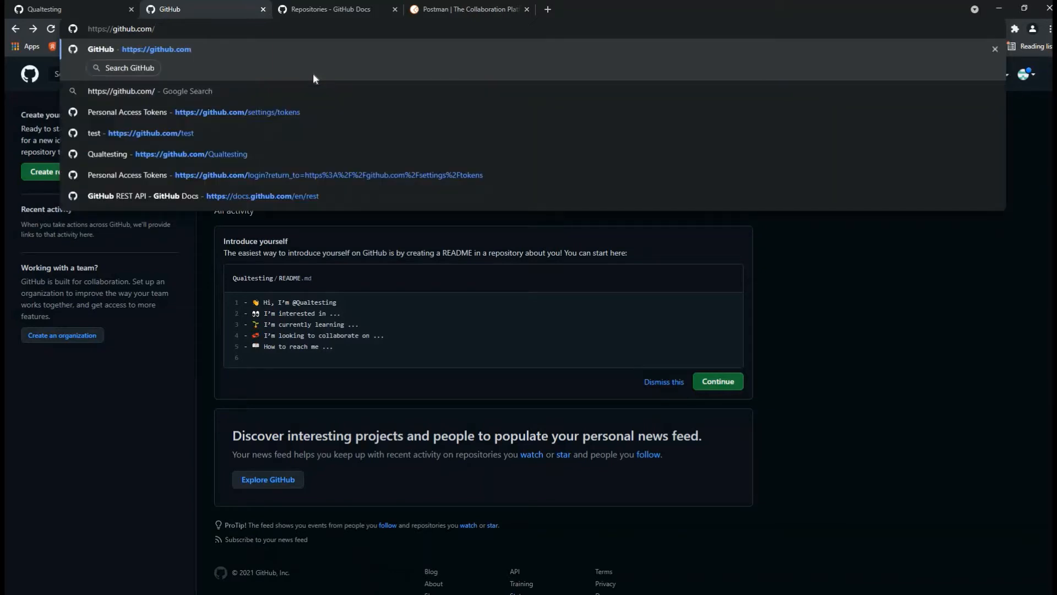
text(test)
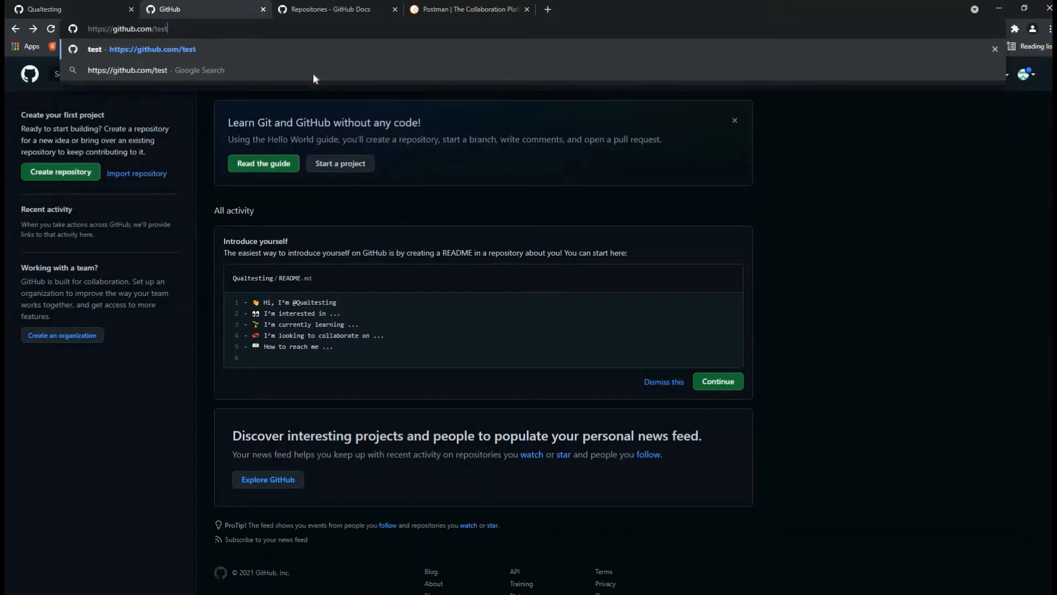
key(Return)
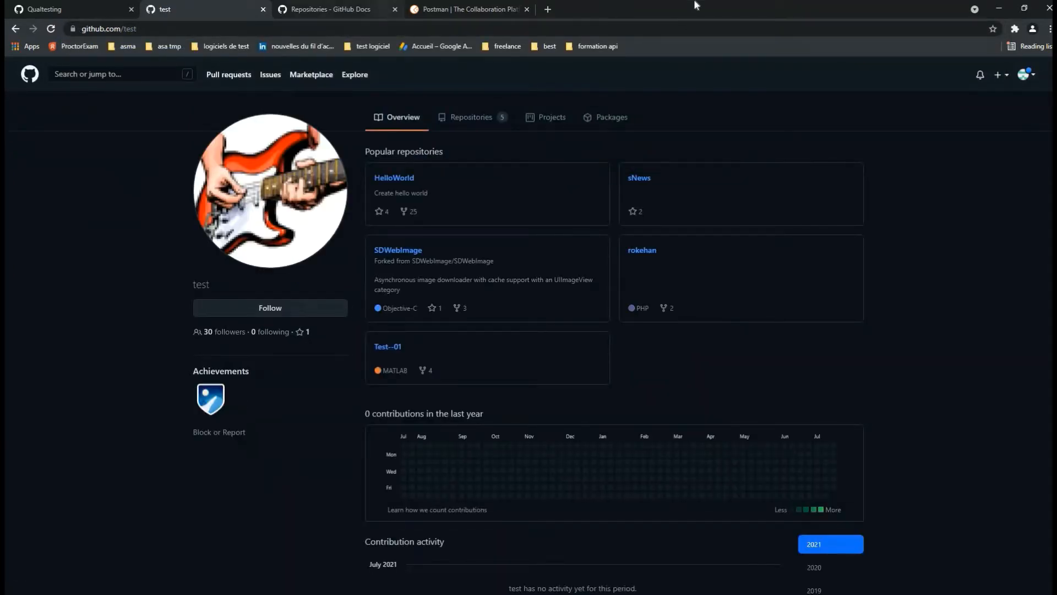
Step: On your own profile tab, copy your GitHub username to the clipboard
click(132, 29)
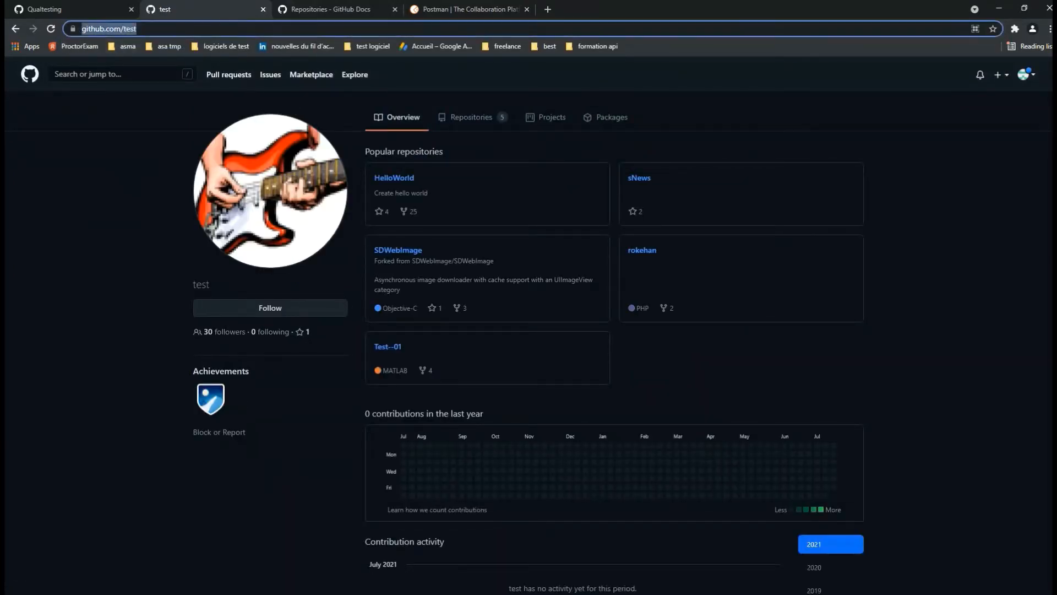
click(197, 292)
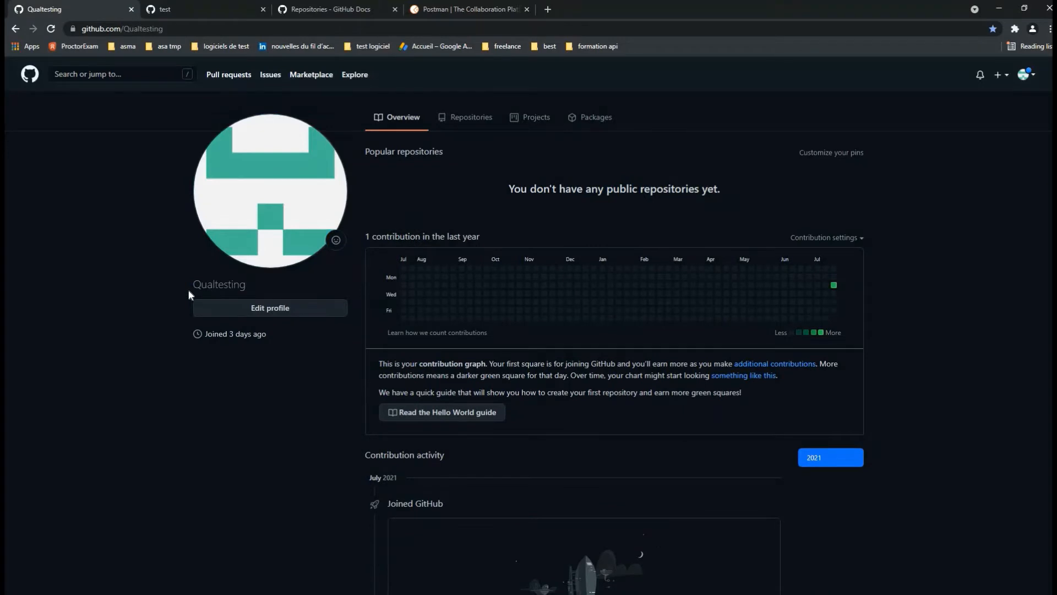
drag(189, 295, 247, 285)
right_click(249, 289)
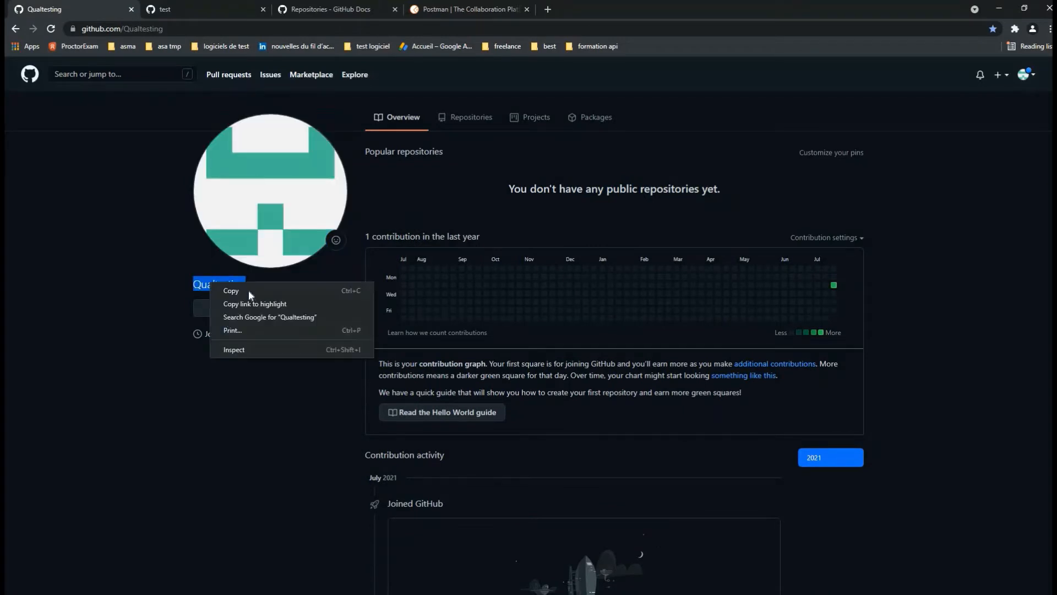
click(248, 290)
key(super)
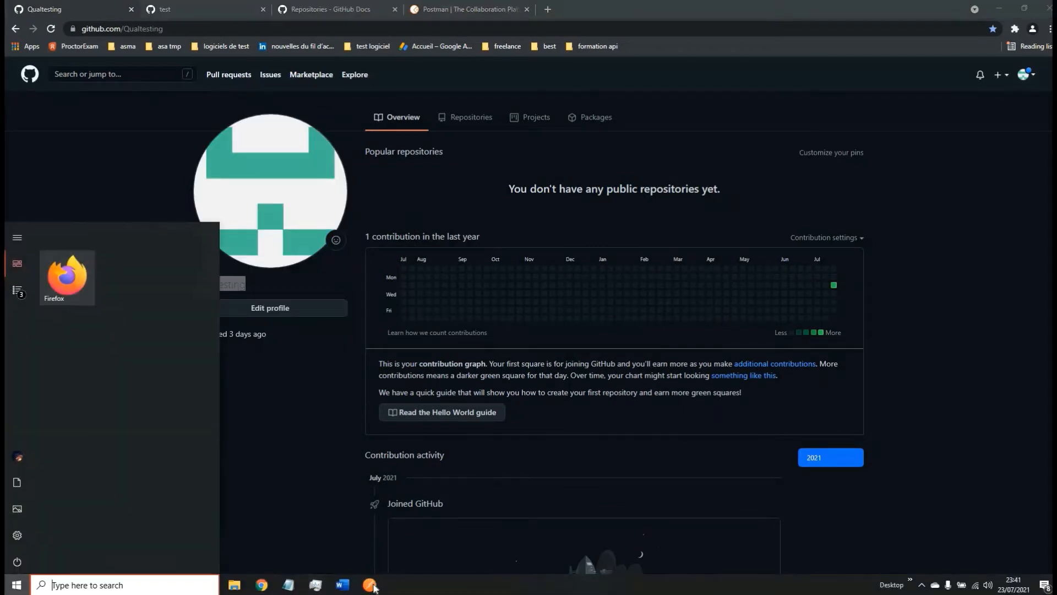
Step: Replace 'test' in the users URL with your pasted username and send the GET request
click(370, 584)
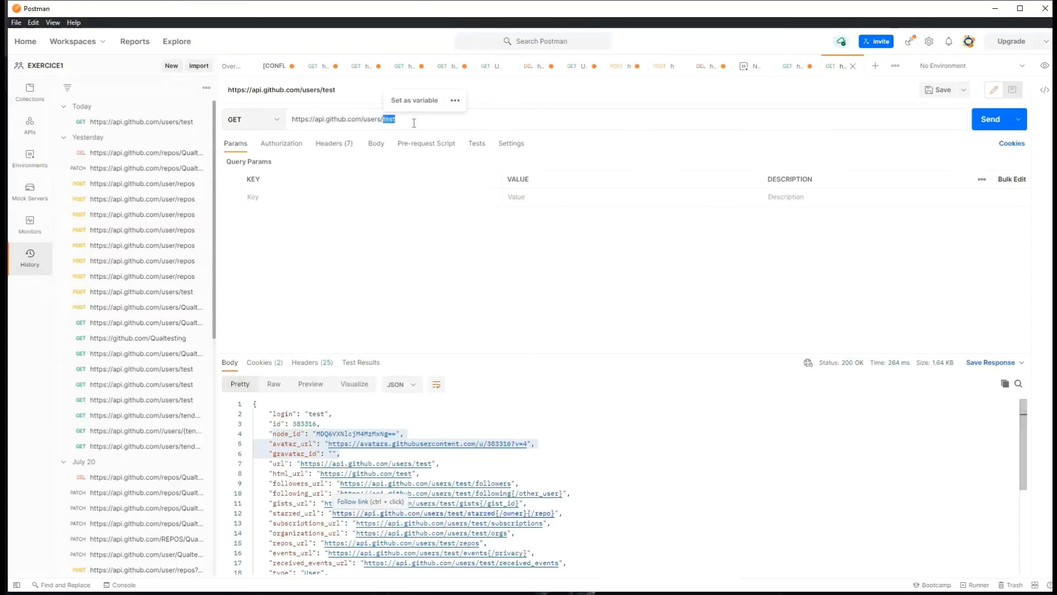
click(414, 123)
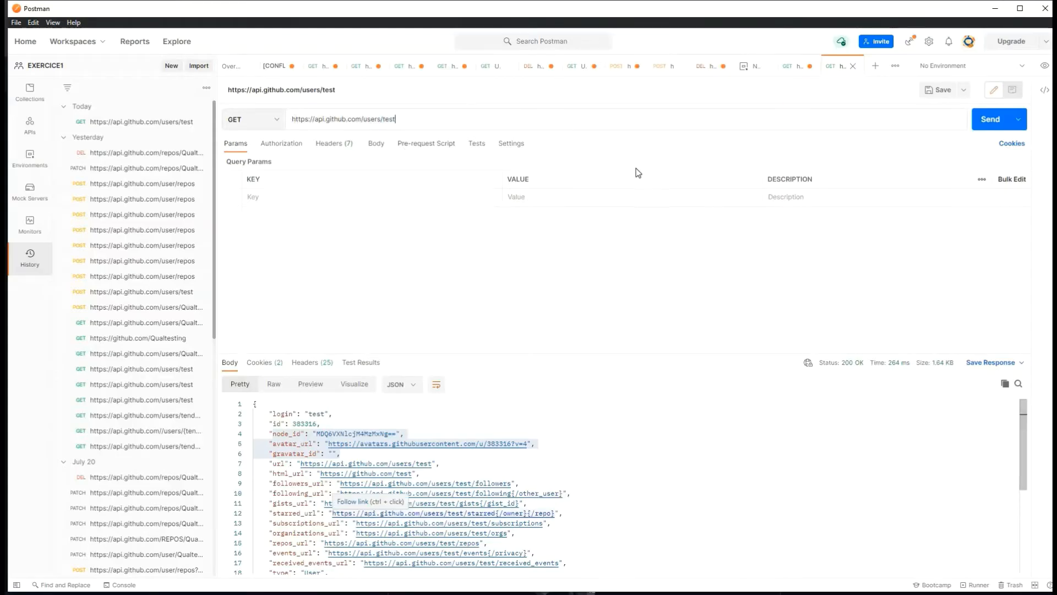
key(BackSpace)
key(BackSpace)
key(BackSpace)
key(BackSpace)
key(ctrl+v)
drag(295, 119, 369, 119)
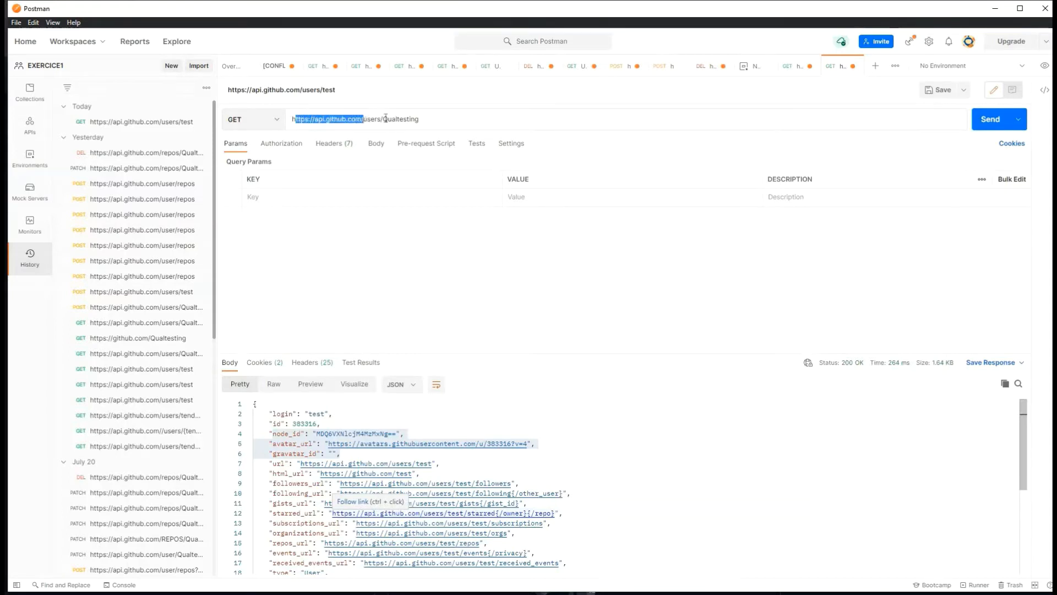
click(401, 119)
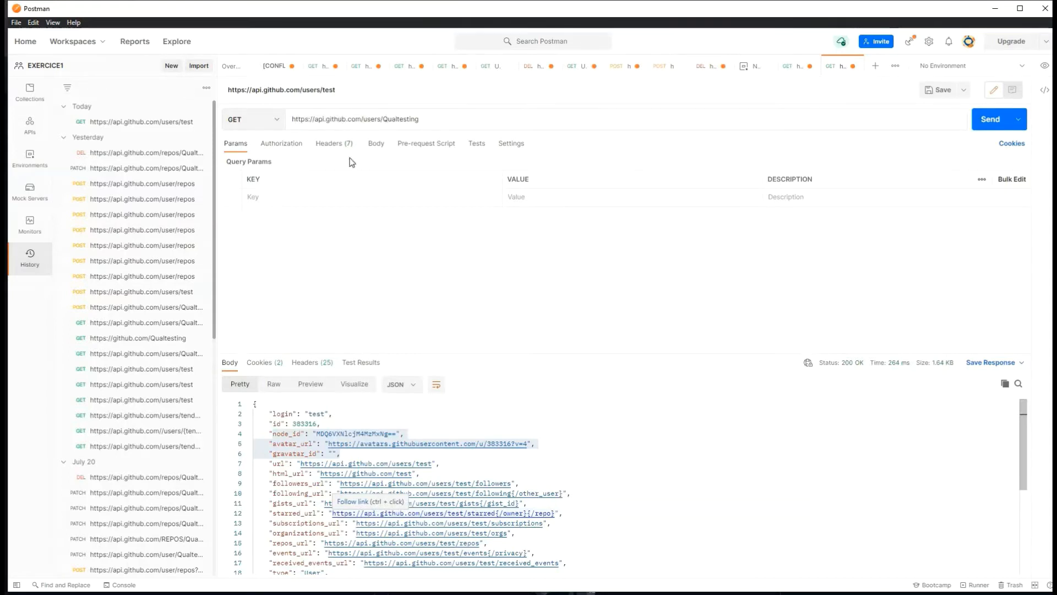
drag(350, 158, 381, 121)
click(381, 122)
click(991, 120)
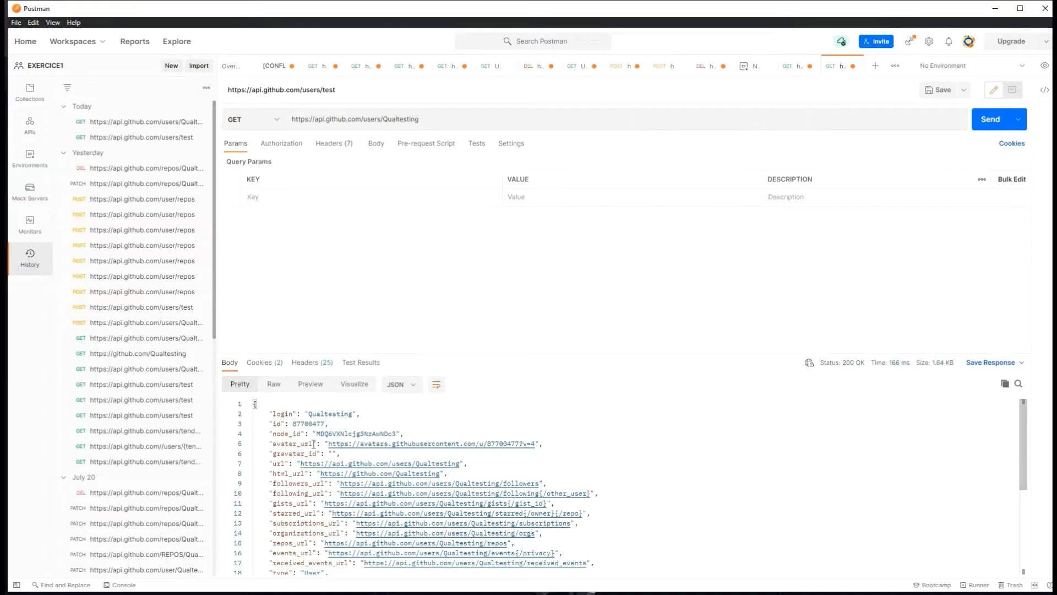
Step: Inspect the id and url values in the 200 OK profile response
drag(276, 423, 389, 444)
drag(273, 465, 374, 463)
drag(468, 464, 257, 473)
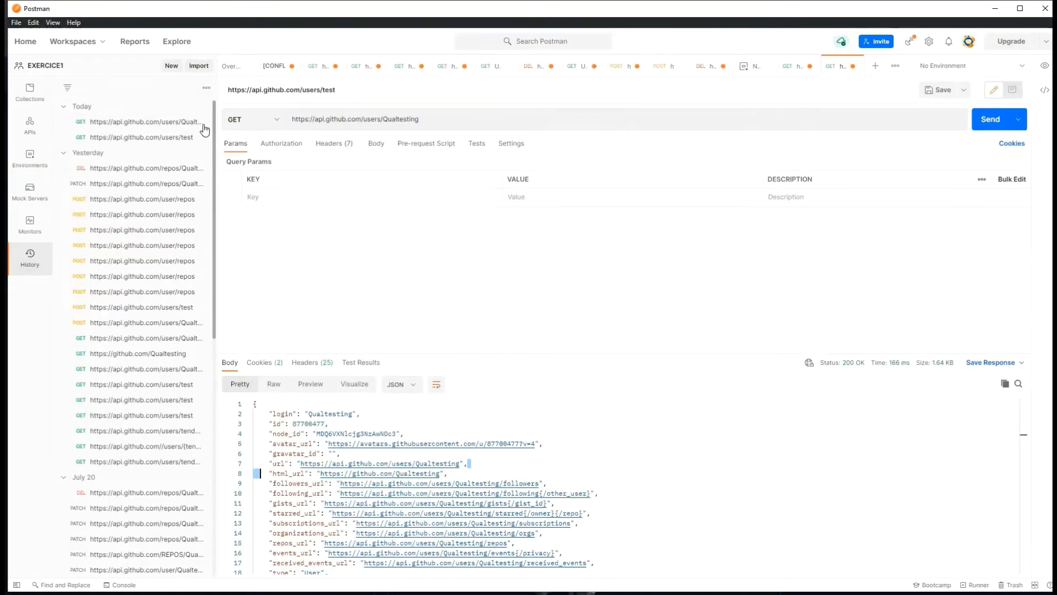
Step: Change the request method from GET to POST
triple_click(430, 113)
drag(427, 120, 369, 127)
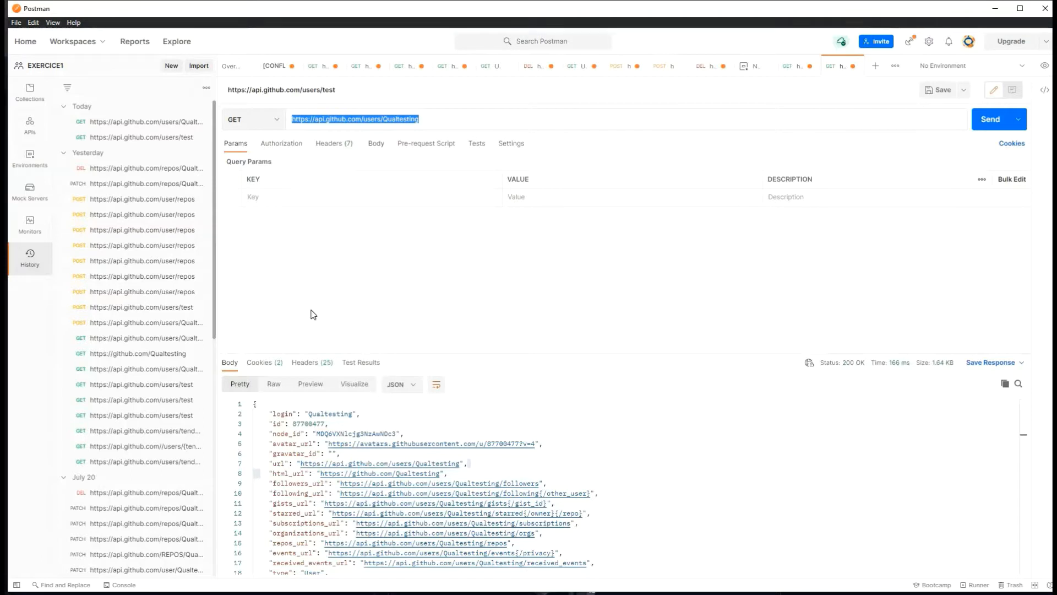
click(277, 121)
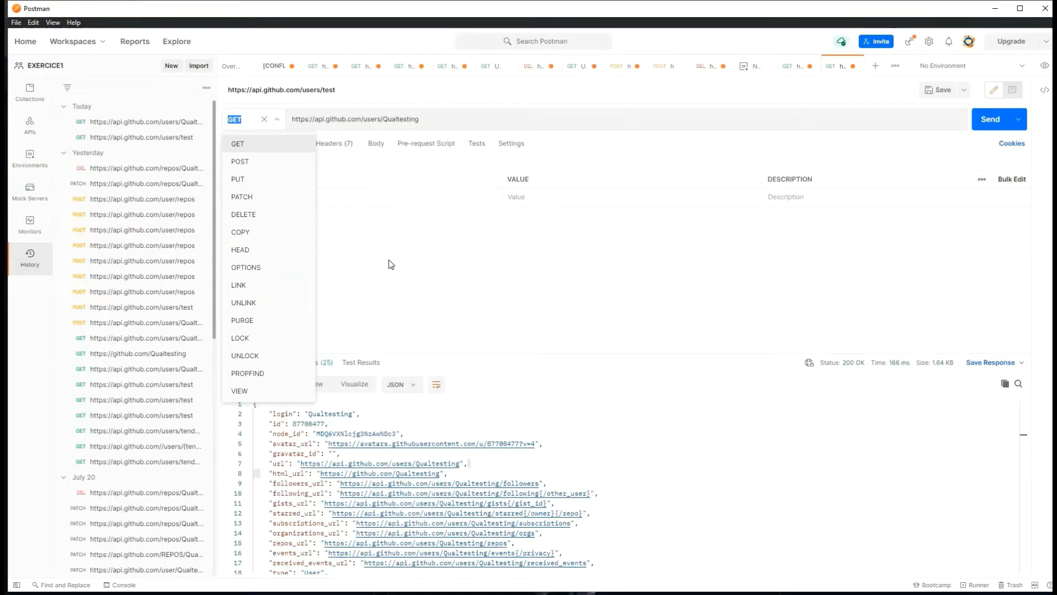
click(850, 221)
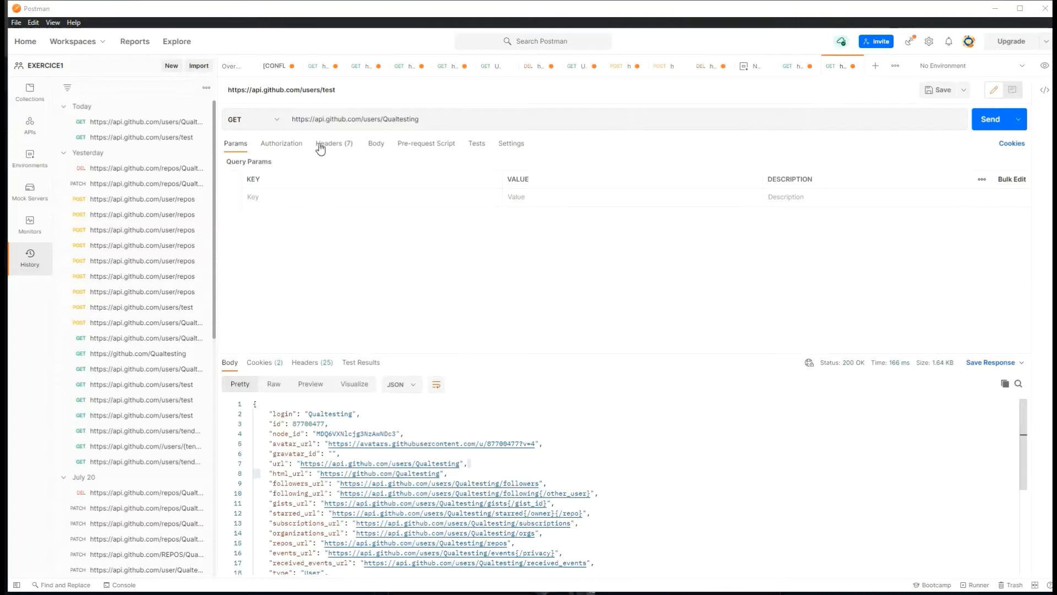
click(277, 126)
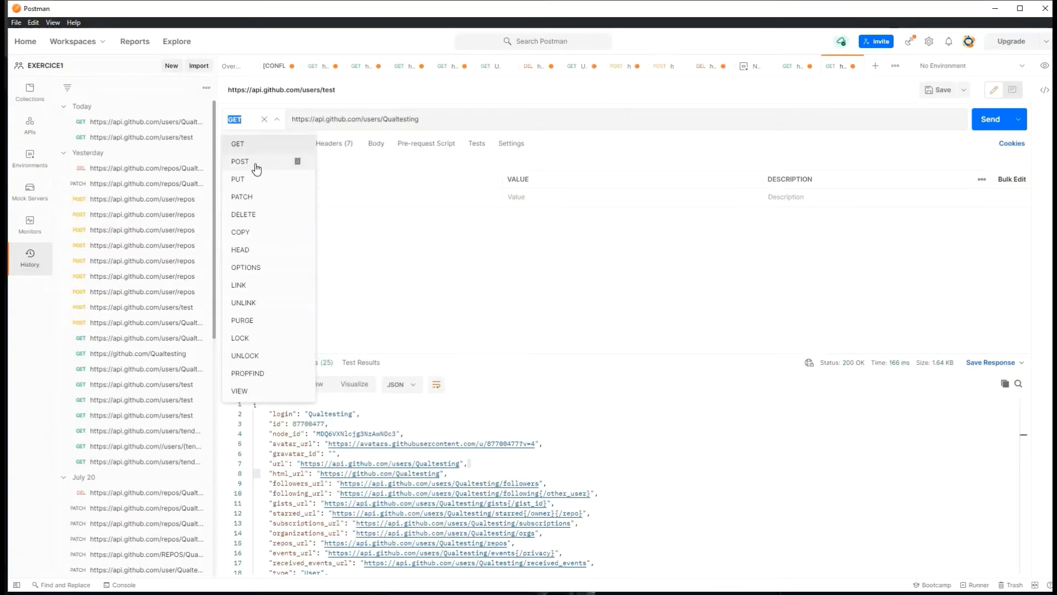
click(255, 165)
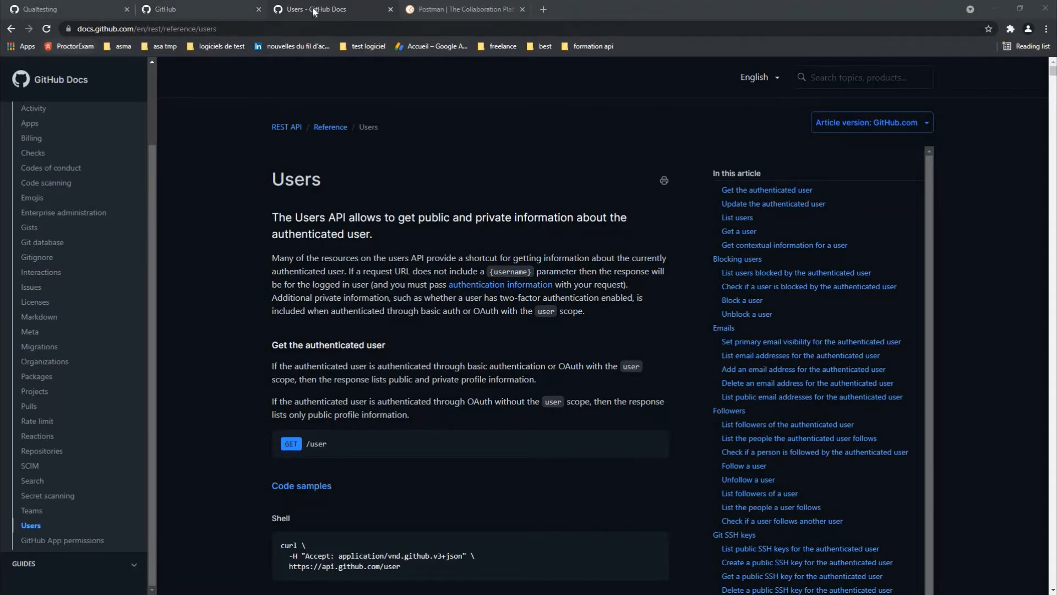
click(131, 29)
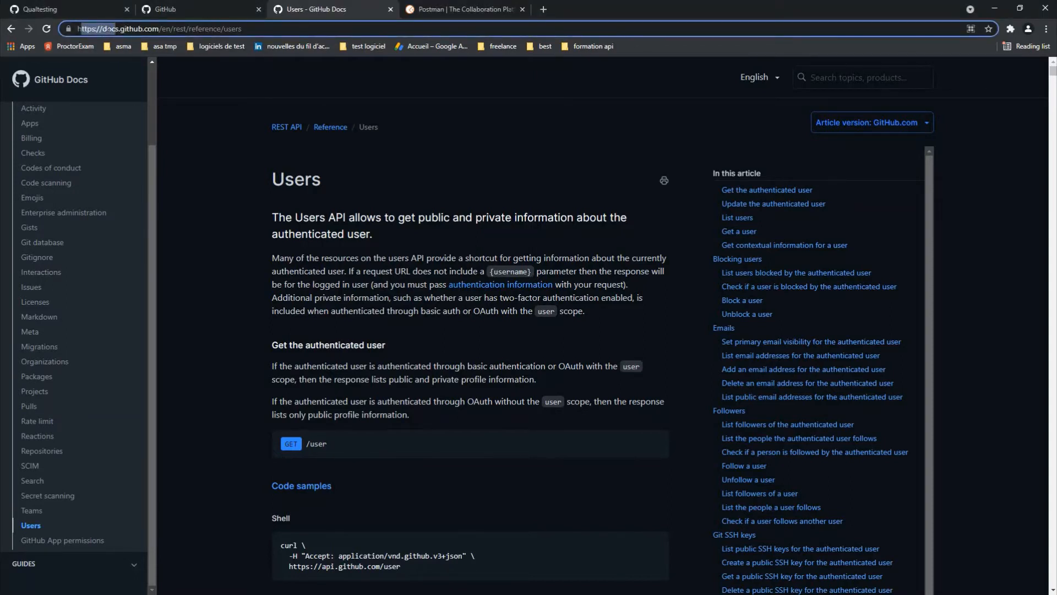
drag(114, 29, 107, 28)
scroll(44, 231, up, 3)
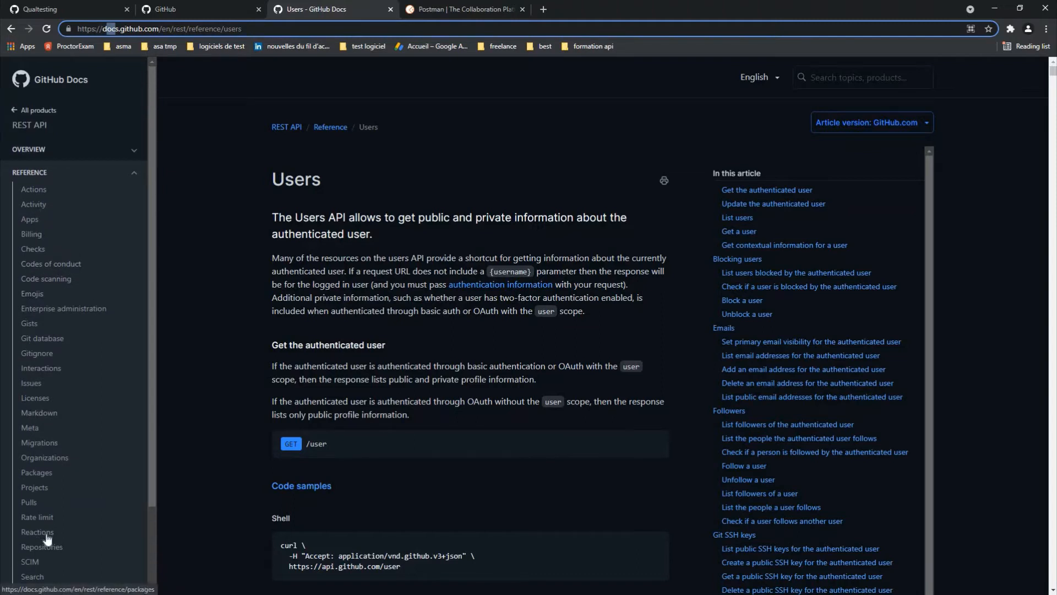
scroll(47, 538, down, 3)
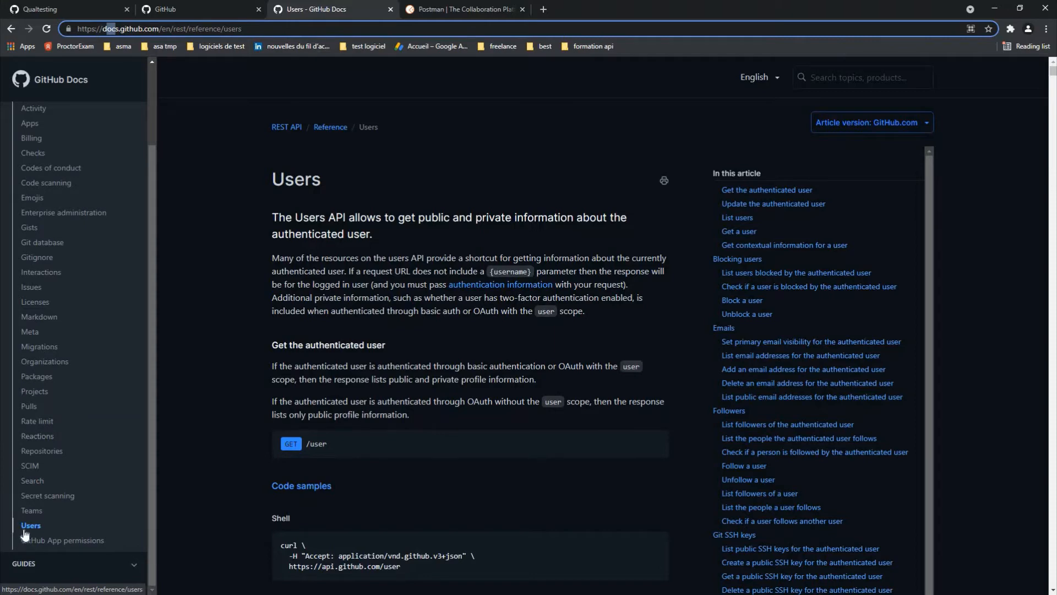
click(108, 515)
scroll(304, 162, down, 2)
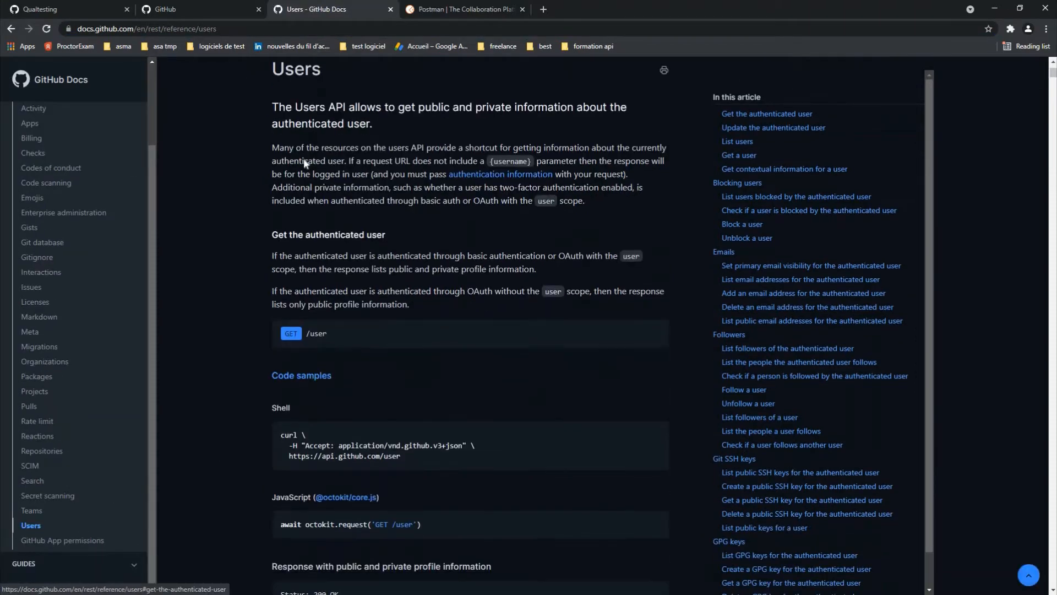
scroll(305, 161, up, 2)
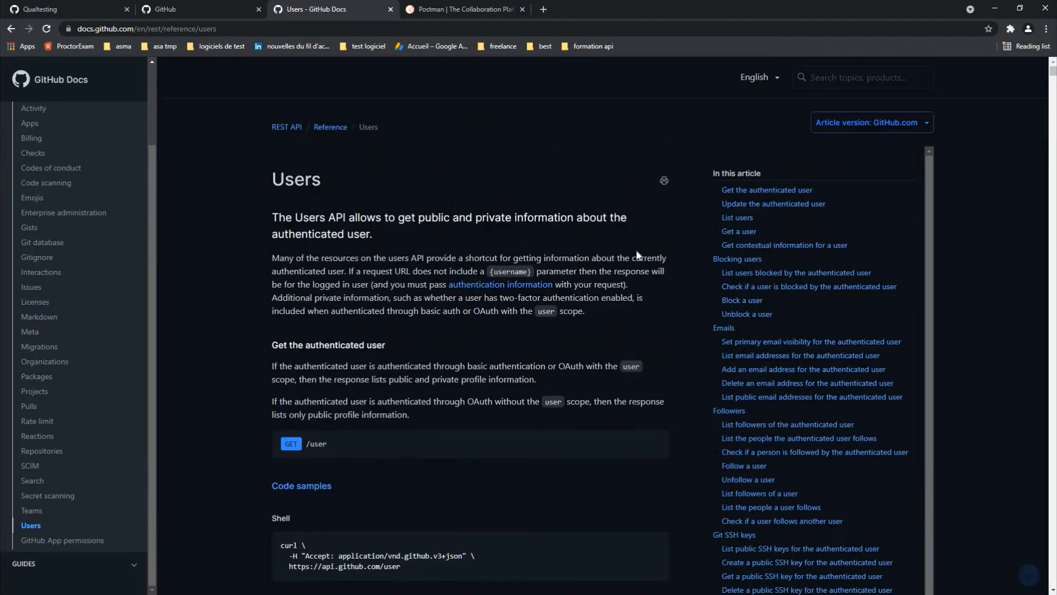
Step: Jump to the Get a user section and scroll down to its default response
click(741, 233)
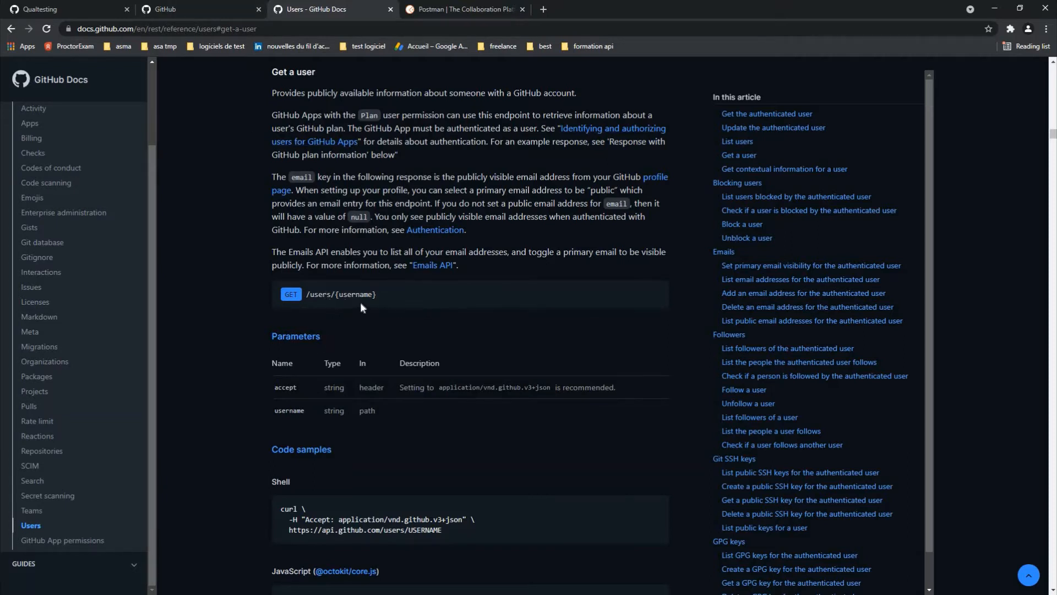
scroll(382, 333, down, 1)
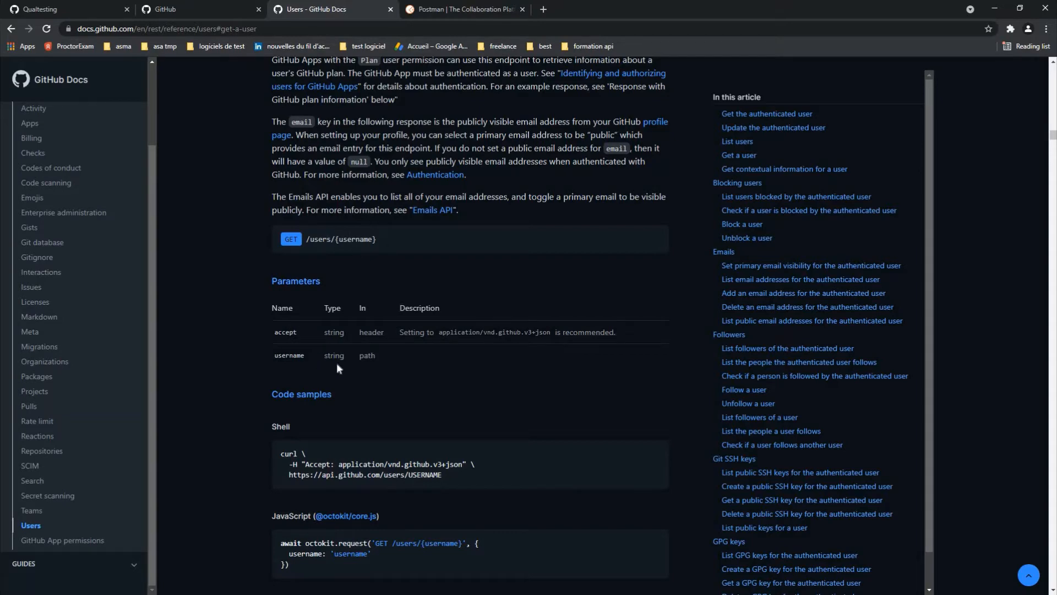
scroll(338, 368, down, 6)
scroll(334, 328, up, 4)
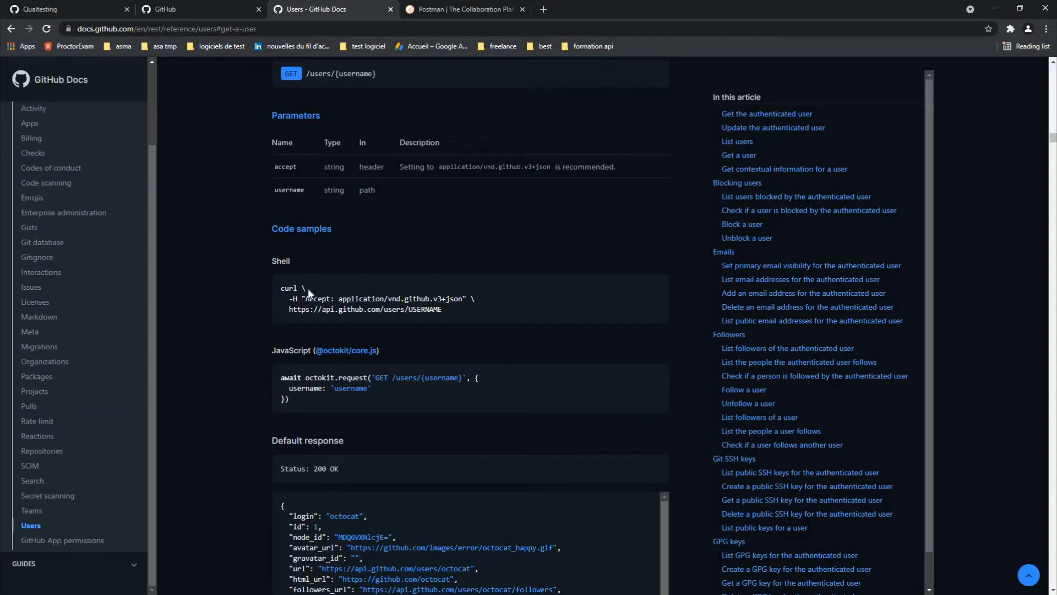
scroll(532, 236, down, 2)
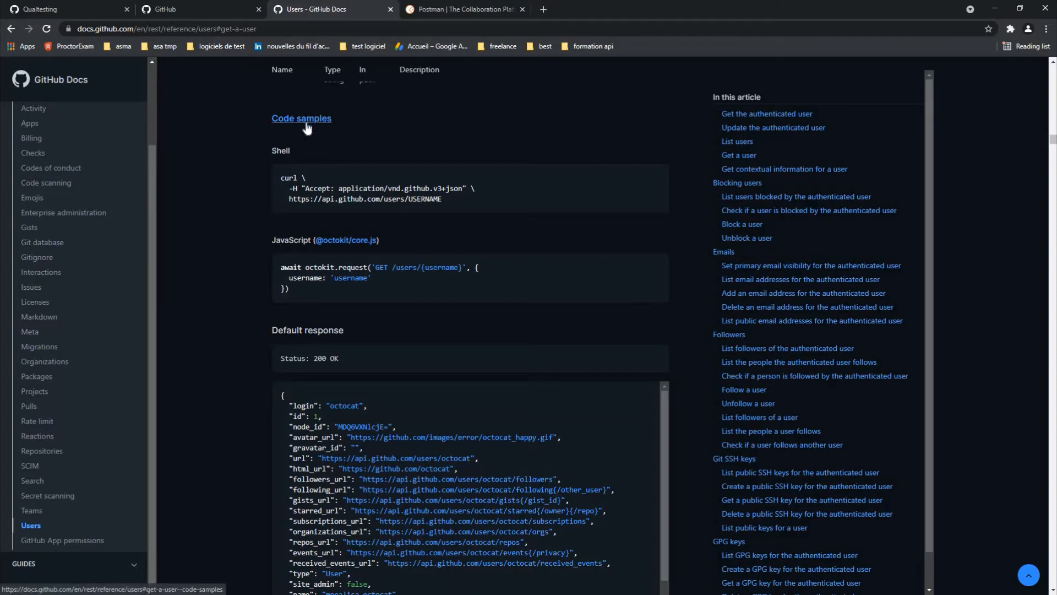
scroll(468, 484, down, 2)
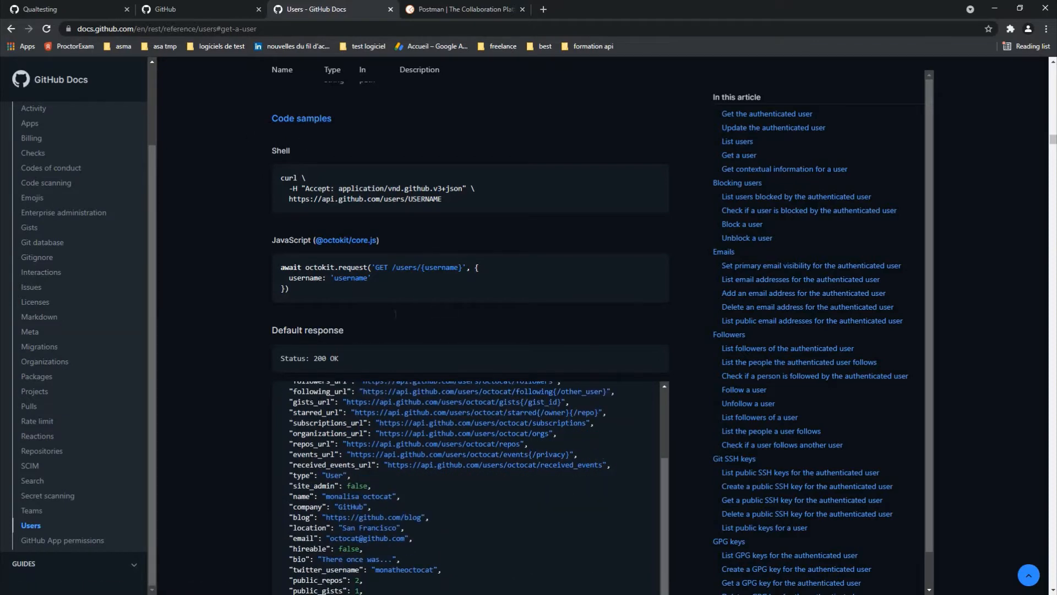
scroll(385, 308, down, 4)
scroll(352, 176, up, 2)
Step: Select the sample's 'Status: 200 OK' line, then return to Postman
triple_click(269, 137)
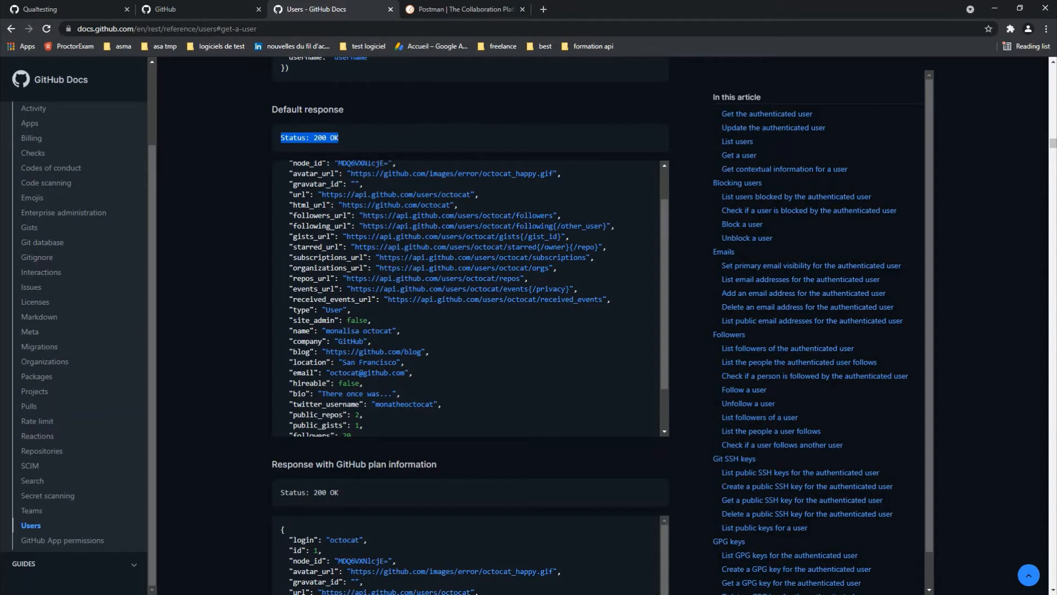
click(245, 153)
drag(339, 138, 250, 137)
right_click(249, 138)
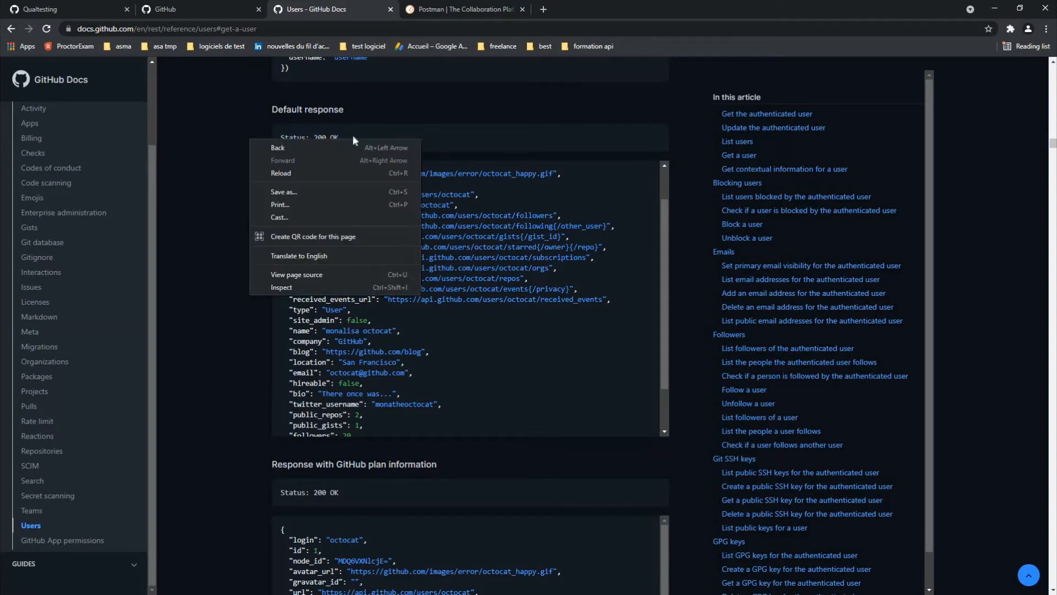
drag(352, 137, 259, 141)
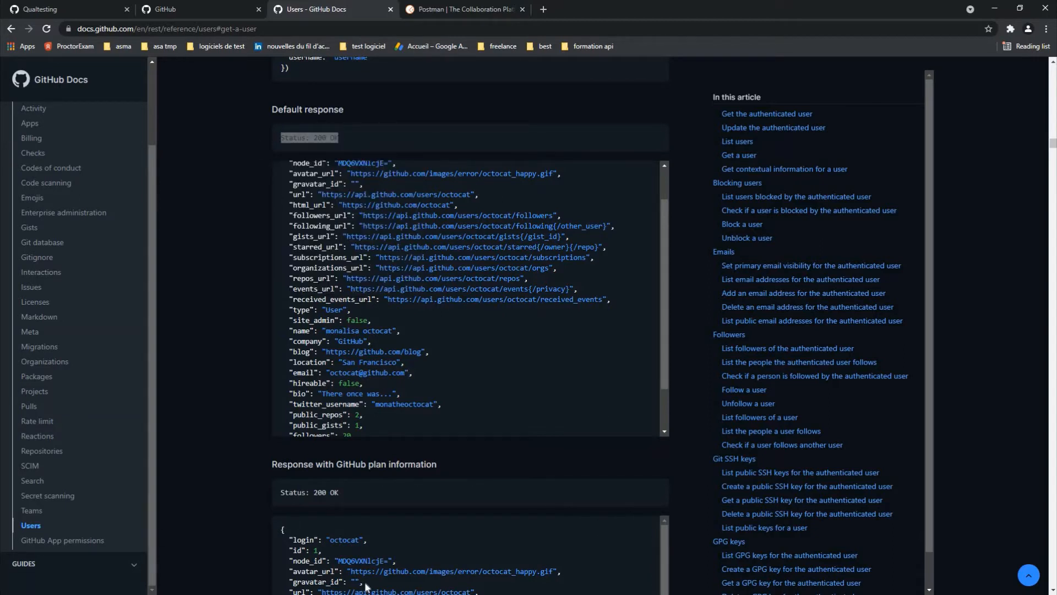
click(369, 585)
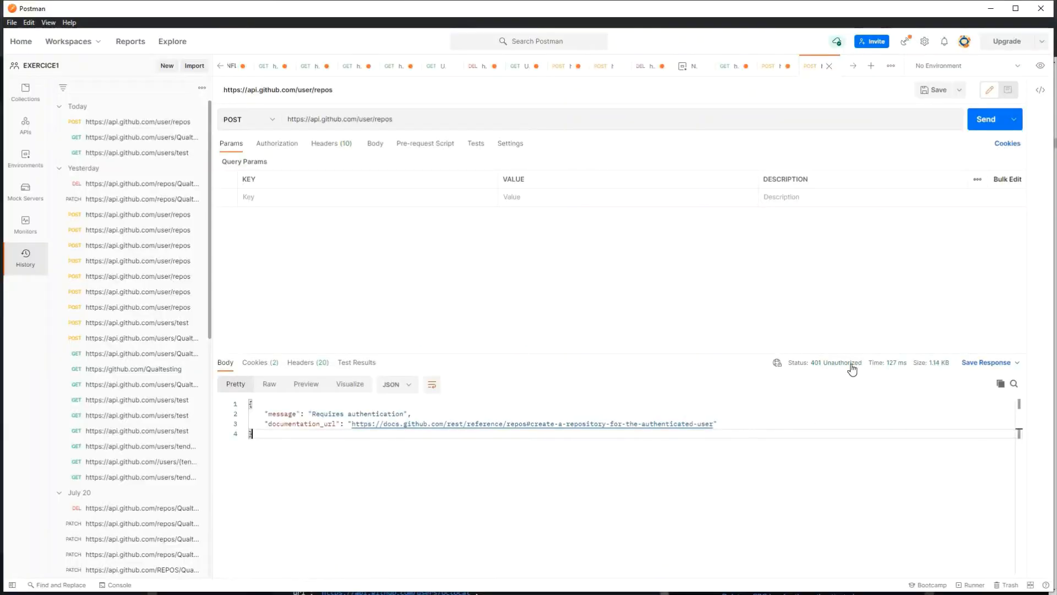
Step: Inspect the 401 Unauthorized response status and its explanation
drag(852, 364, 729, 377)
click(760, 367)
drag(834, 364, 808, 368)
click(863, 361)
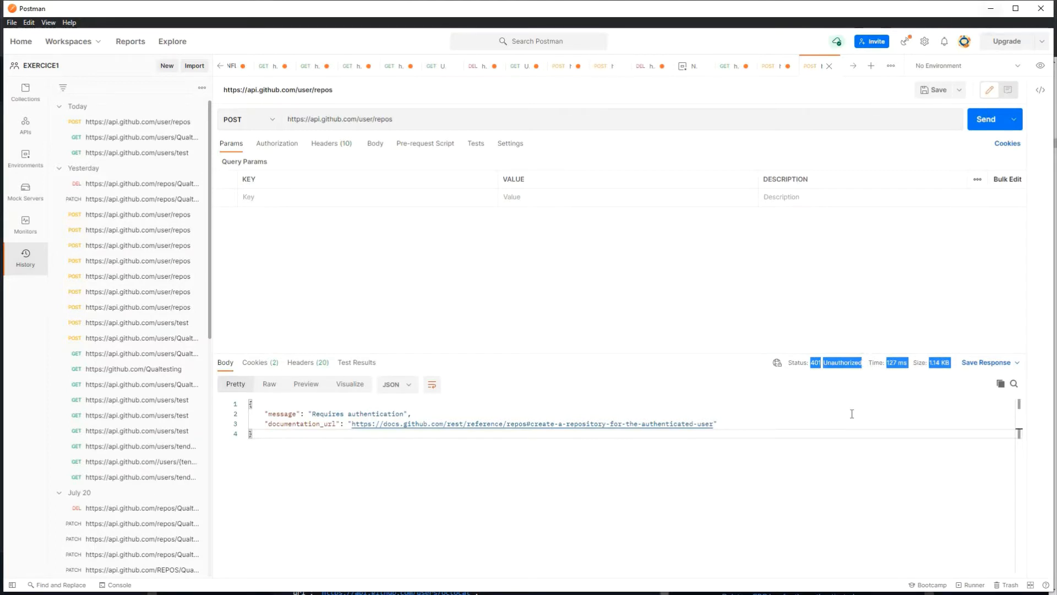
click(796, 413)
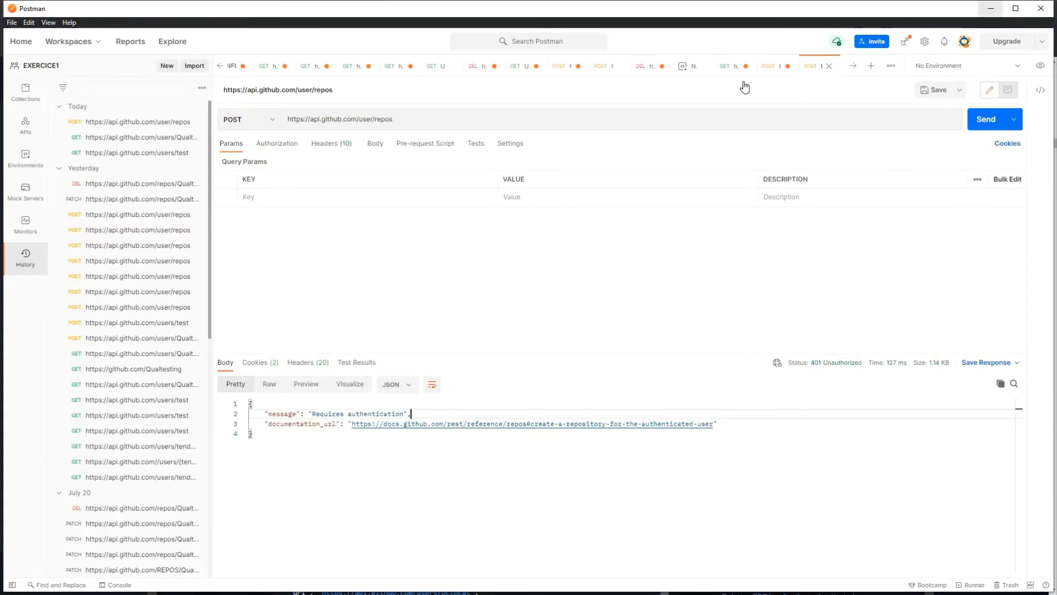
Step: Reopen the earlier GET users/test request from History, then return to the browser
click(101, 154)
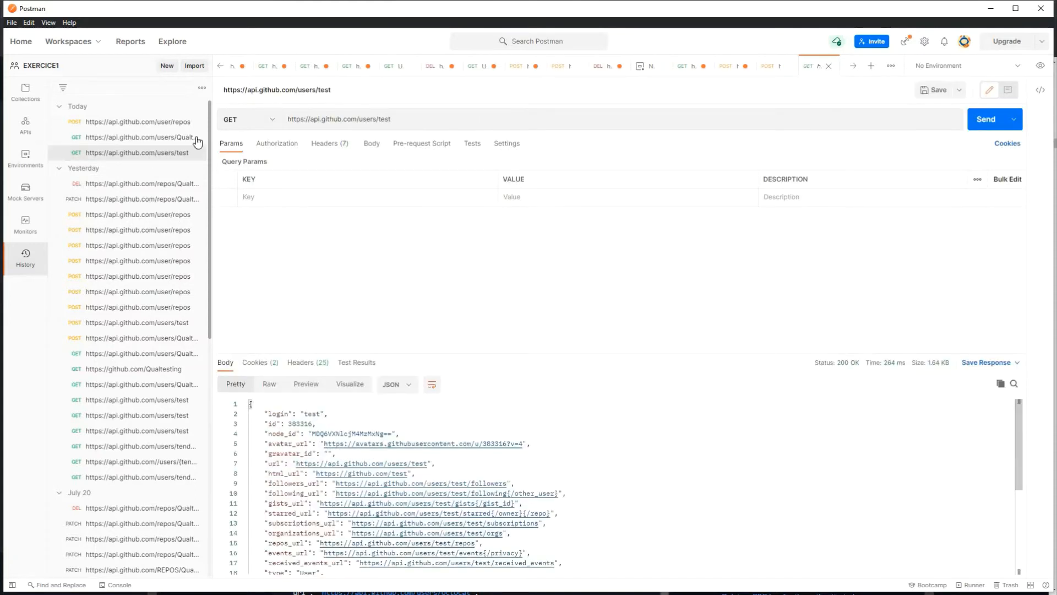
drag(330, 119, 287, 118)
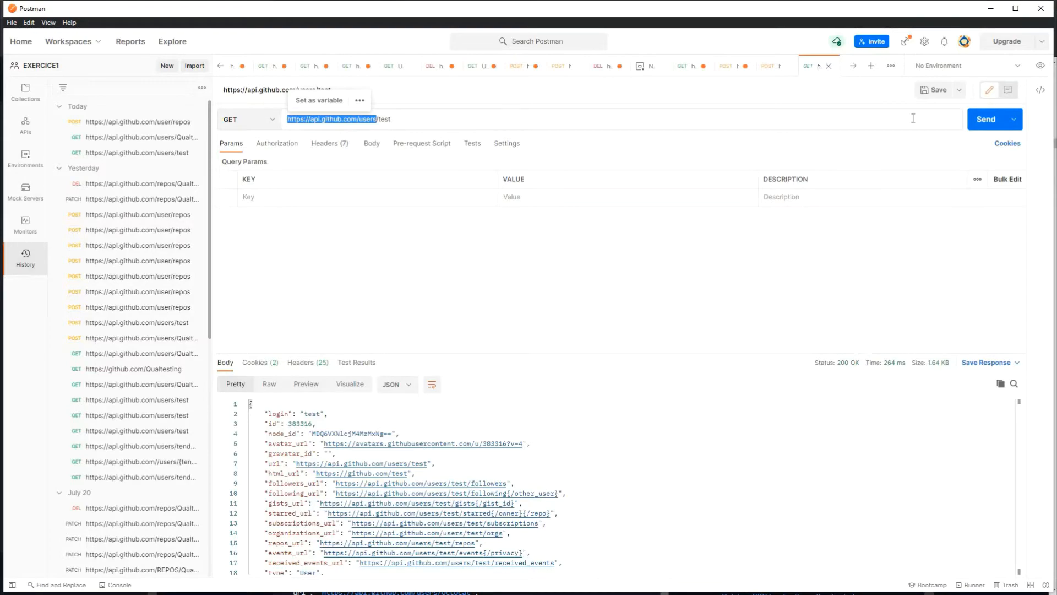
key(alt+Tab)
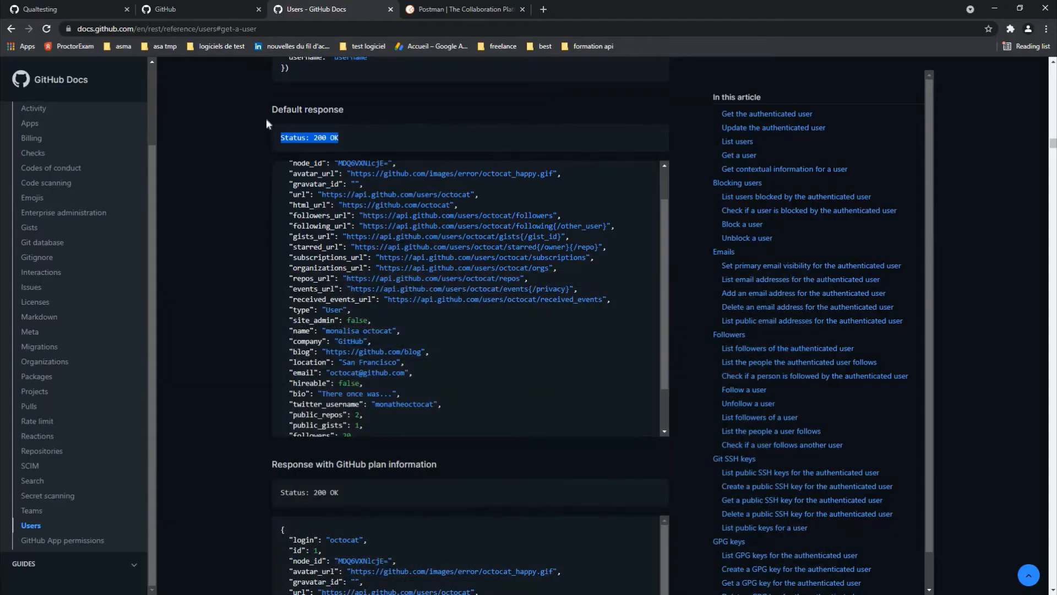
Step: Highlight the GET /users/{username} endpoint and its JavaScript code sample
scroll(372, 129, up, 7)
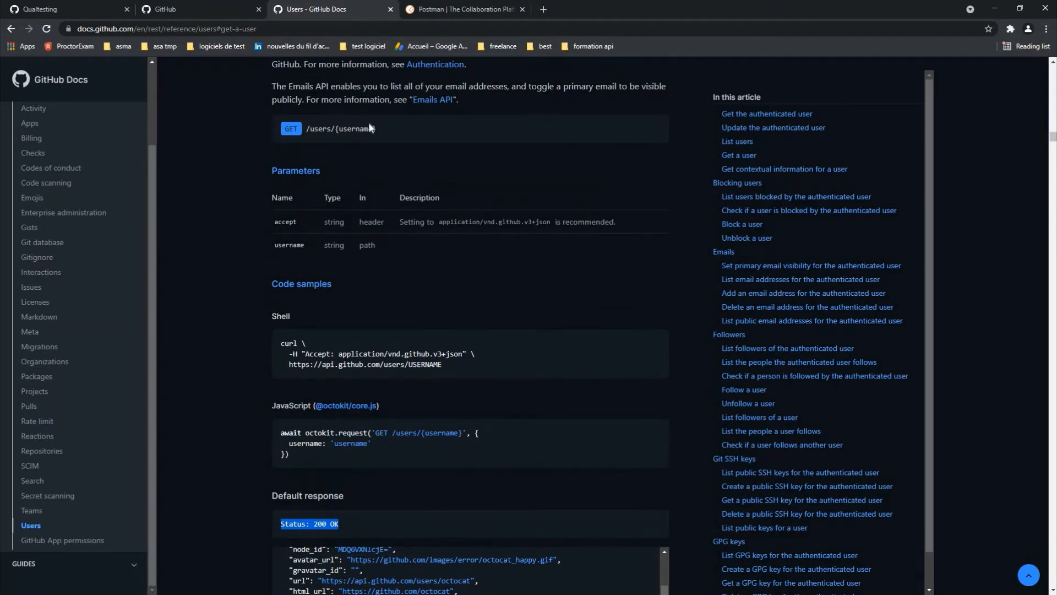
drag(364, 128, 281, 128)
click(286, 139)
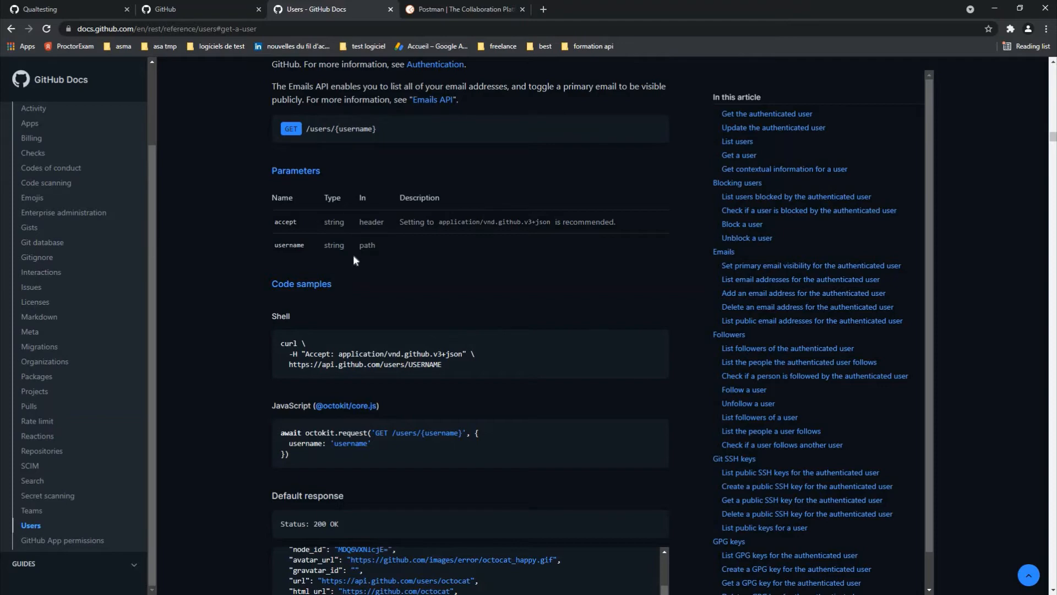
scroll(353, 255, down, 3)
scroll(311, 152, up, 2)
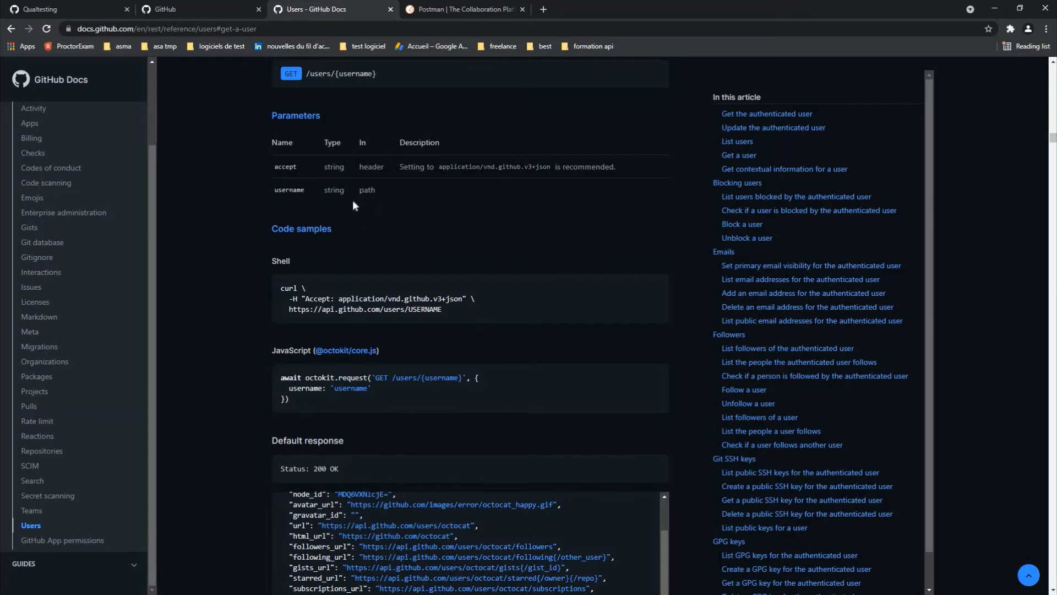
scroll(206, 187, down, 2)
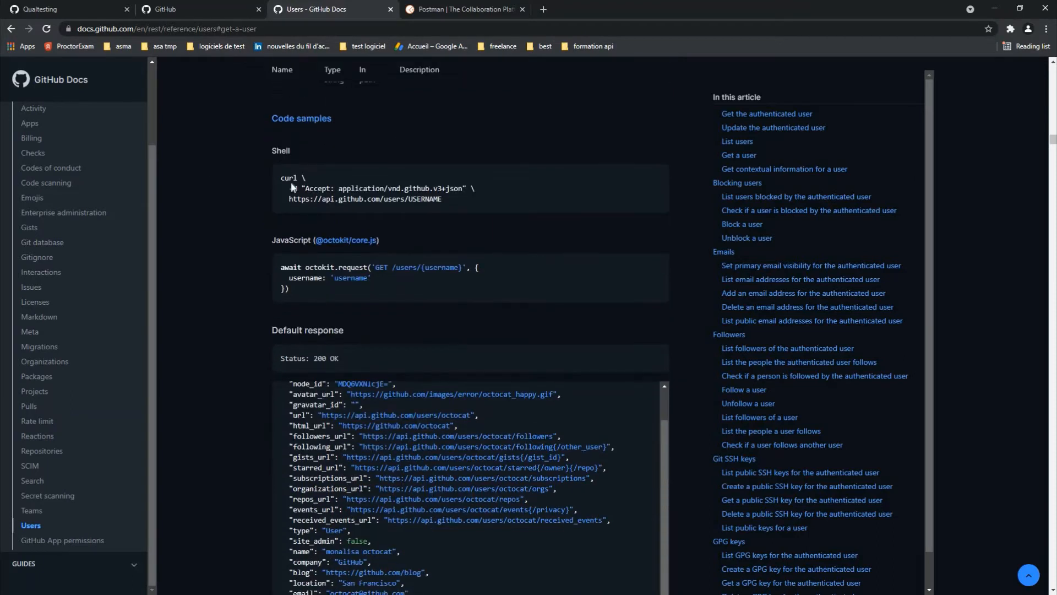
drag(292, 287, 363, 217)
Step: Select the full octocat sample JSON response, then bring Postman back
scroll(516, 282, down, 4)
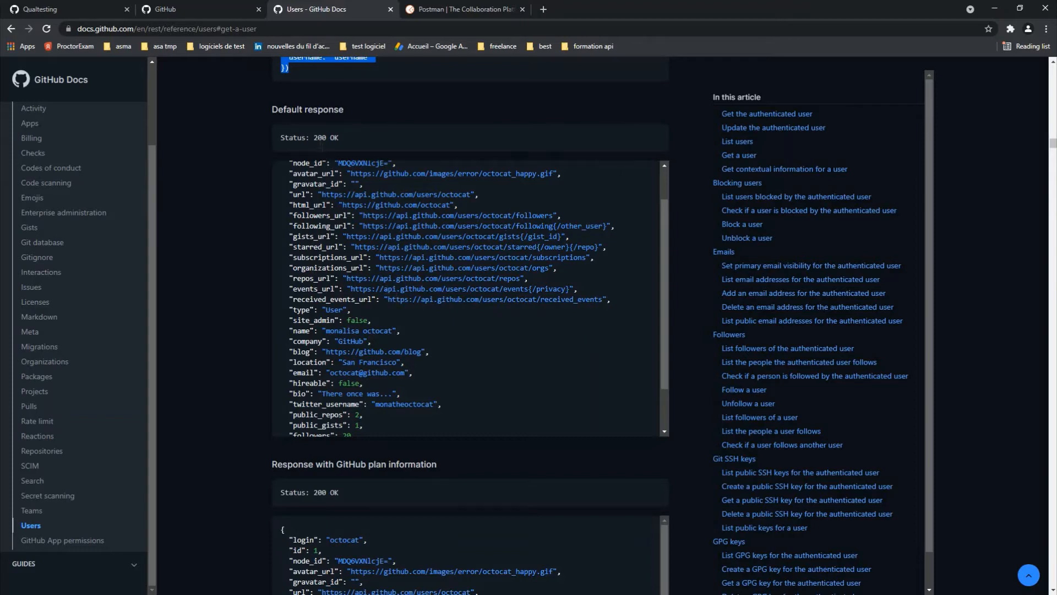
scroll(325, 151, down, 2)
scroll(330, 167, up, 1)
scroll(331, 167, up, 2)
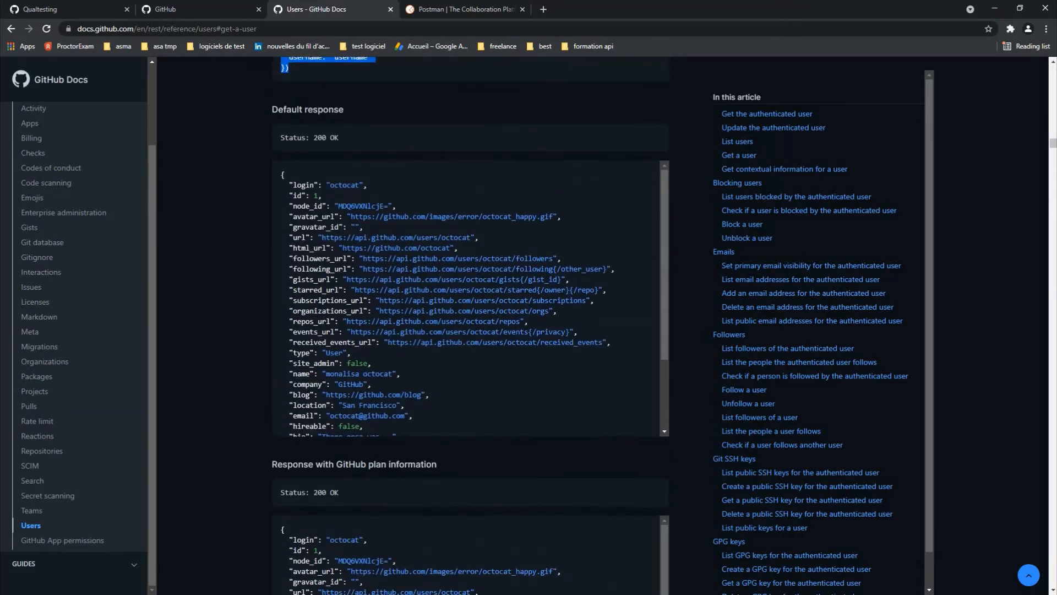
scroll(327, 221, up, 1)
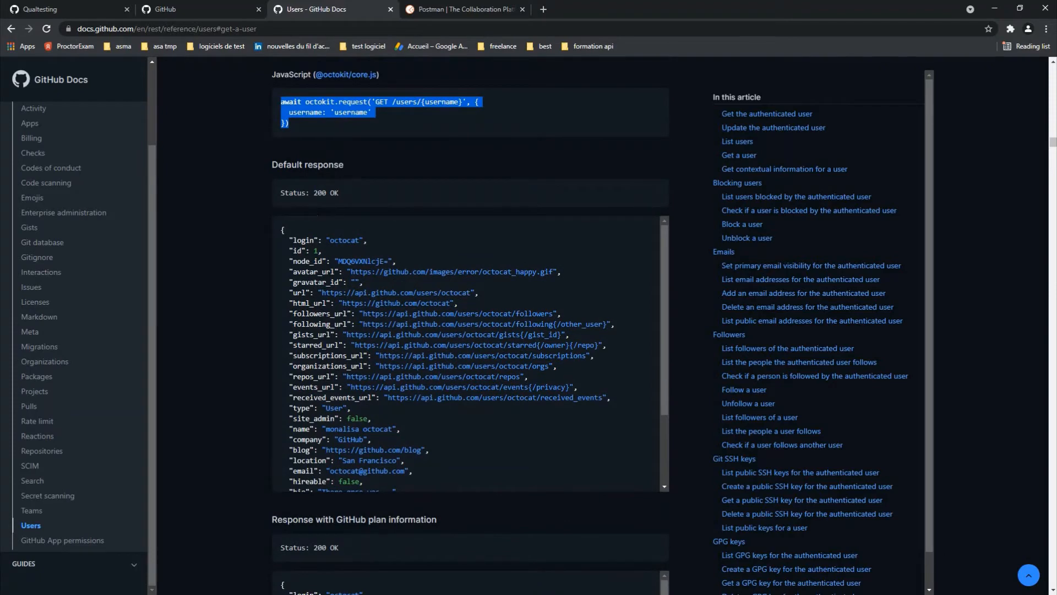
scroll(297, 248, down, 1)
scroll(298, 248, up, 1)
drag(281, 234, 474, 473)
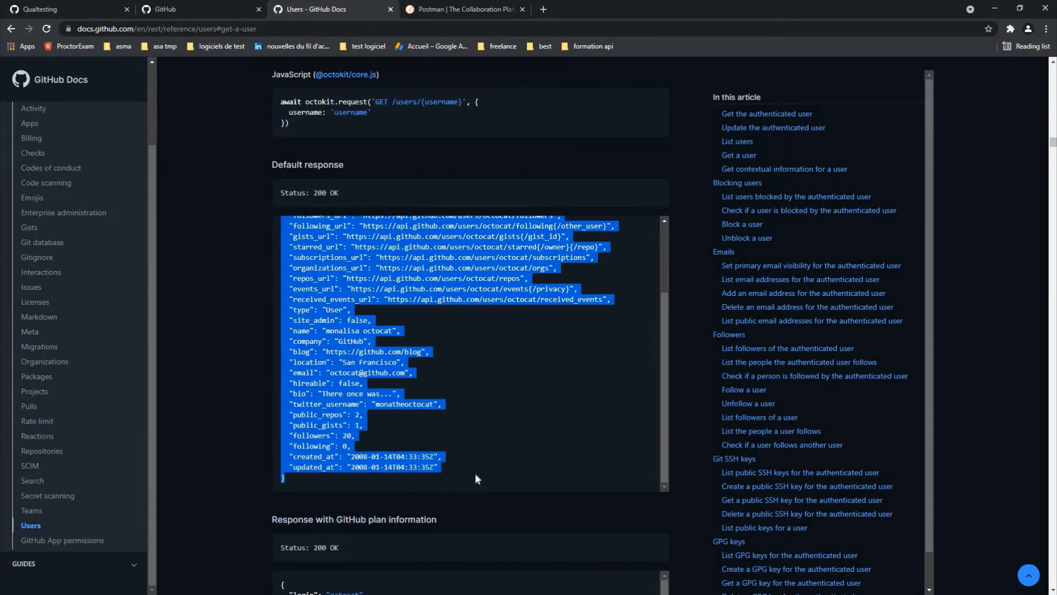
key(super)
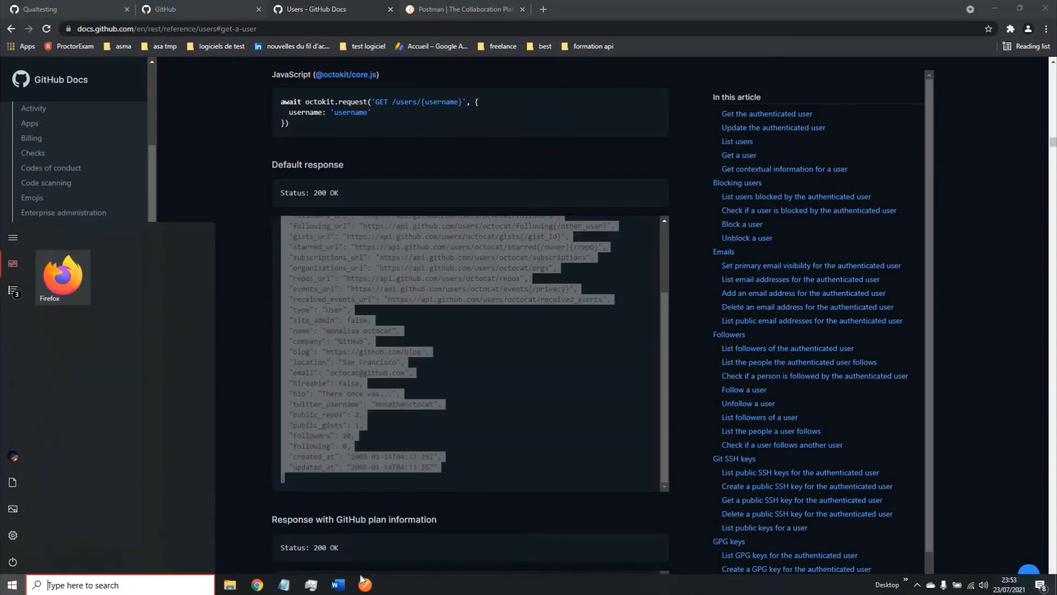
click(365, 584)
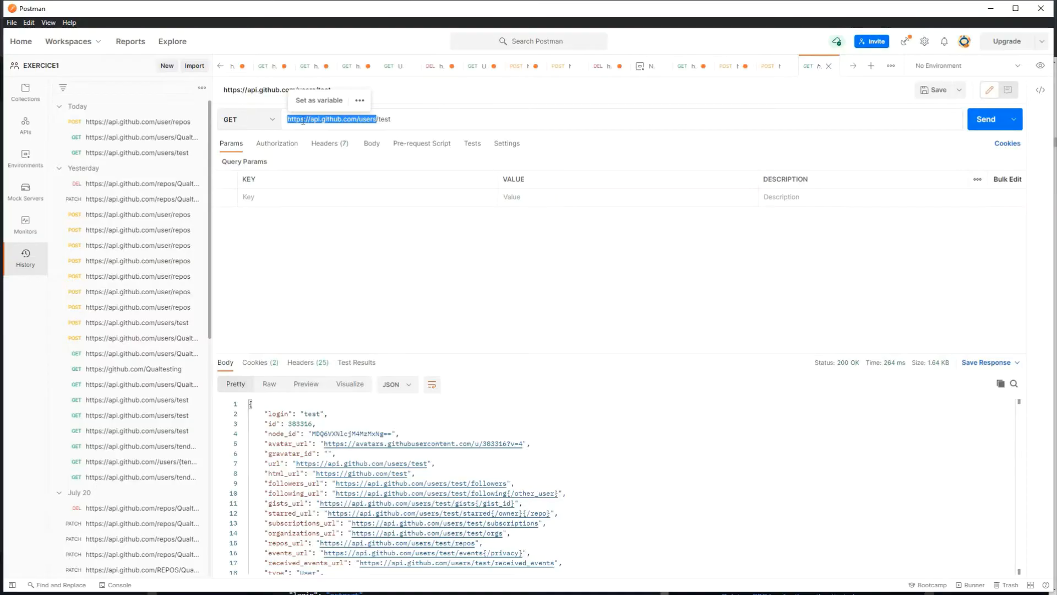
Step: Keep the method as GET and point the URL to the account's own /users/<username> from history
click(271, 121)
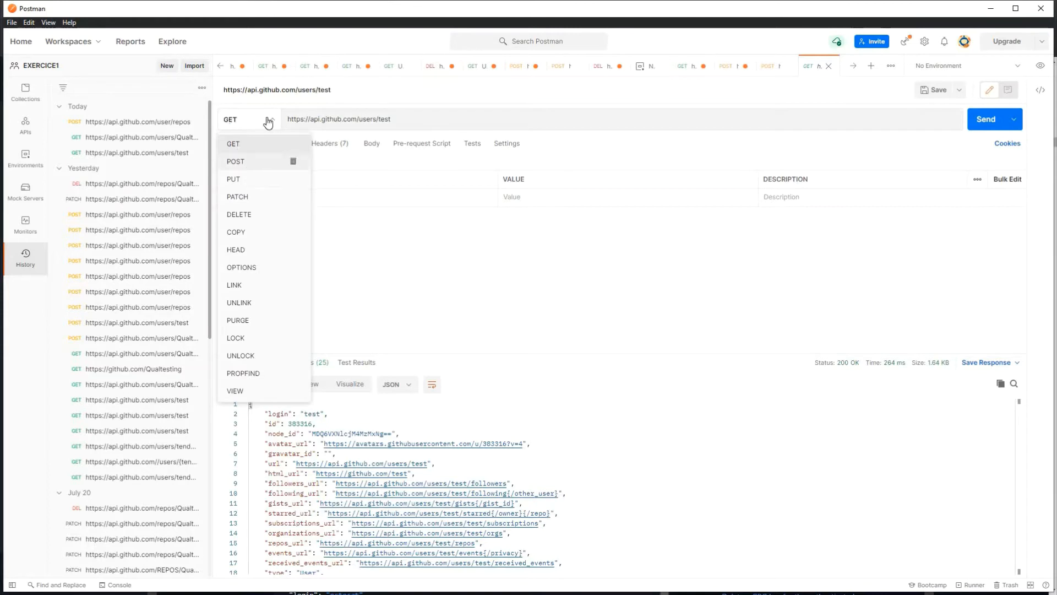
click(238, 161)
click(268, 121)
click(237, 146)
click(344, 119)
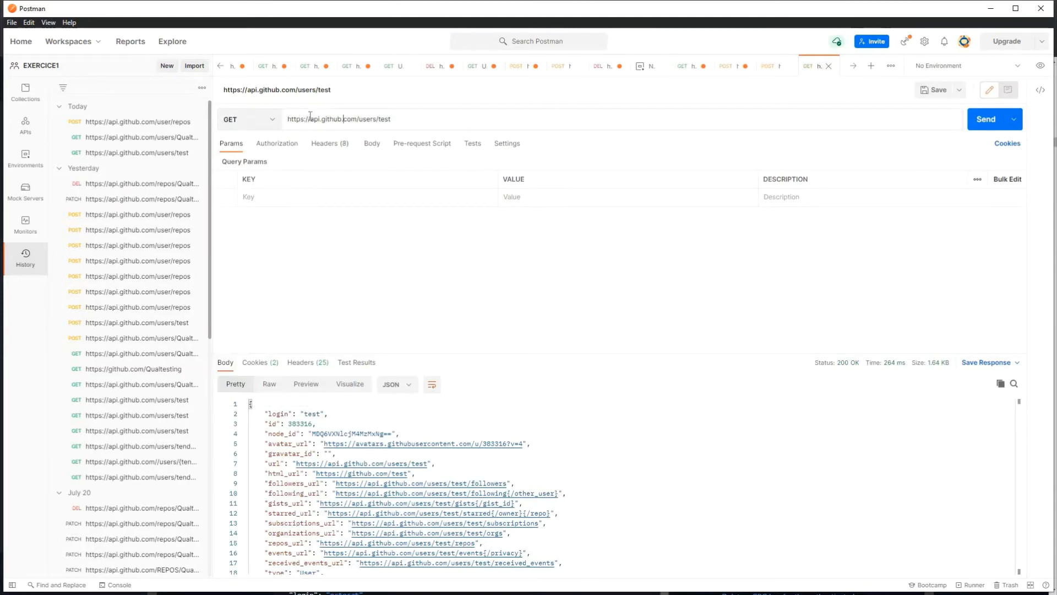
mouse_move(403, 116)
mouse_down()
mouse_move(371, 129)
mouse_move(384, 117)
mouse_up()
key(BackSpace)
key(BackSpace)
key(BackSpace)
text(users)
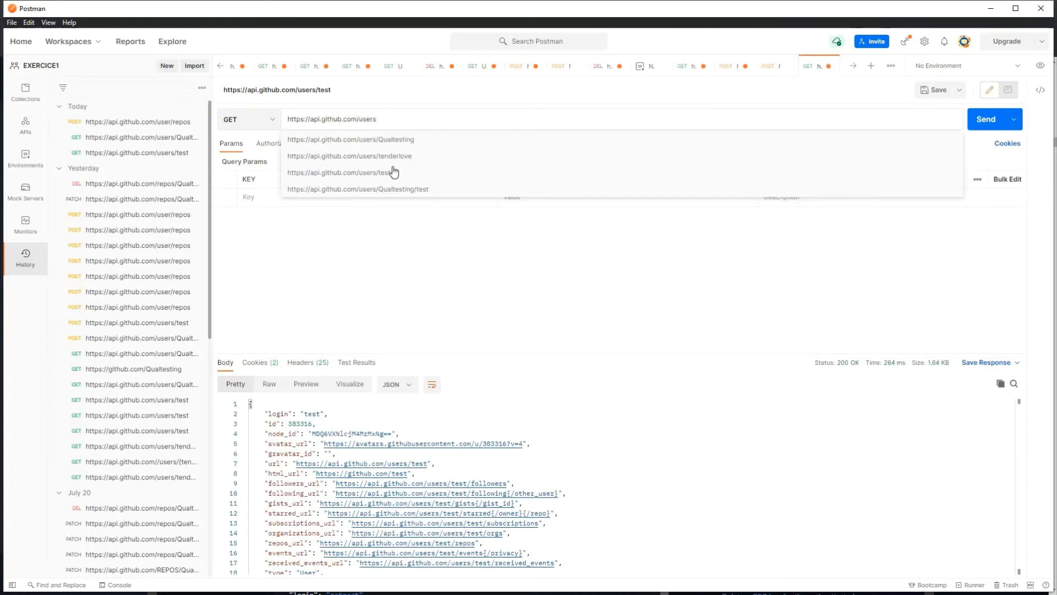
click(410, 154)
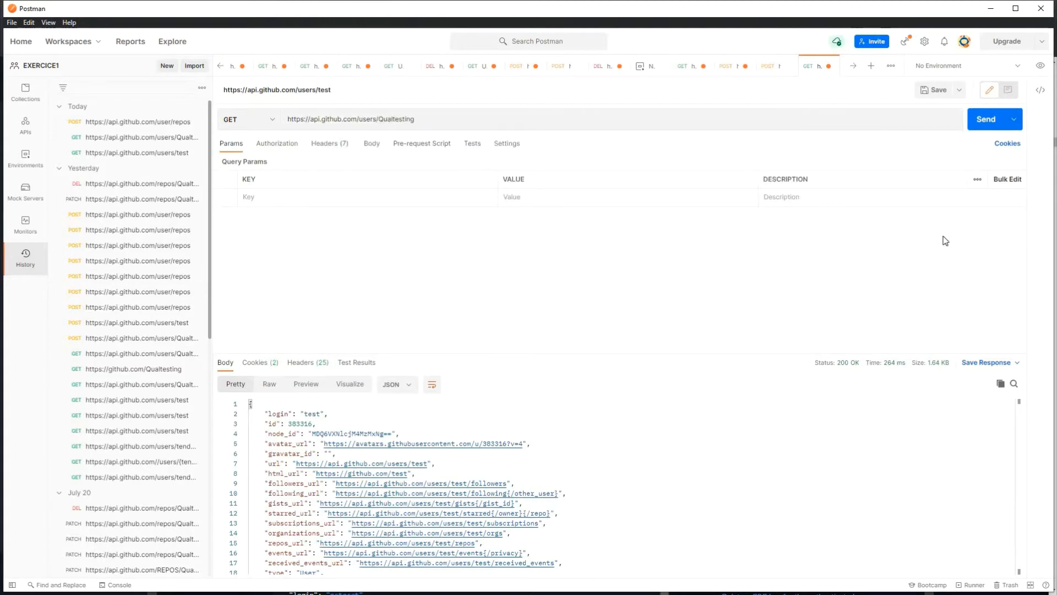
Step: Send the GET request and review the 200 OK profile JSON response
click(979, 126)
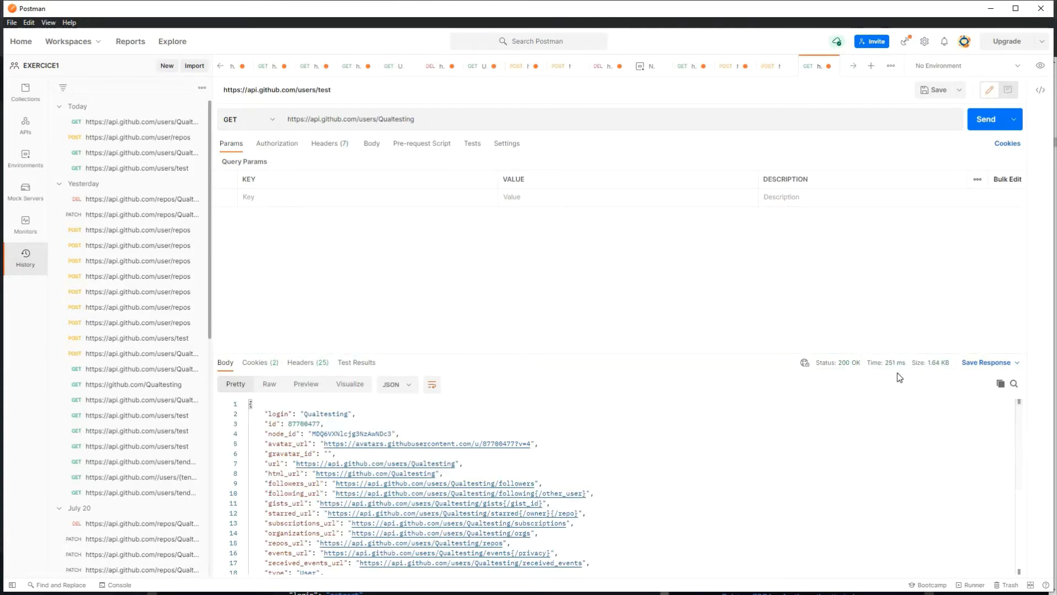
mouse_move(900, 372)
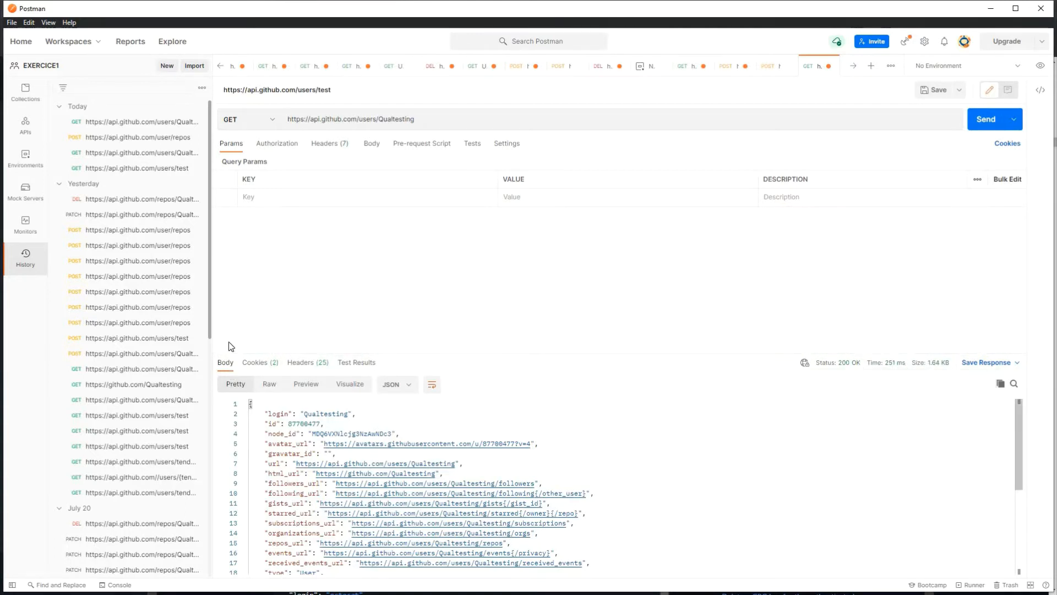
scroll(474, 484, down, 3)
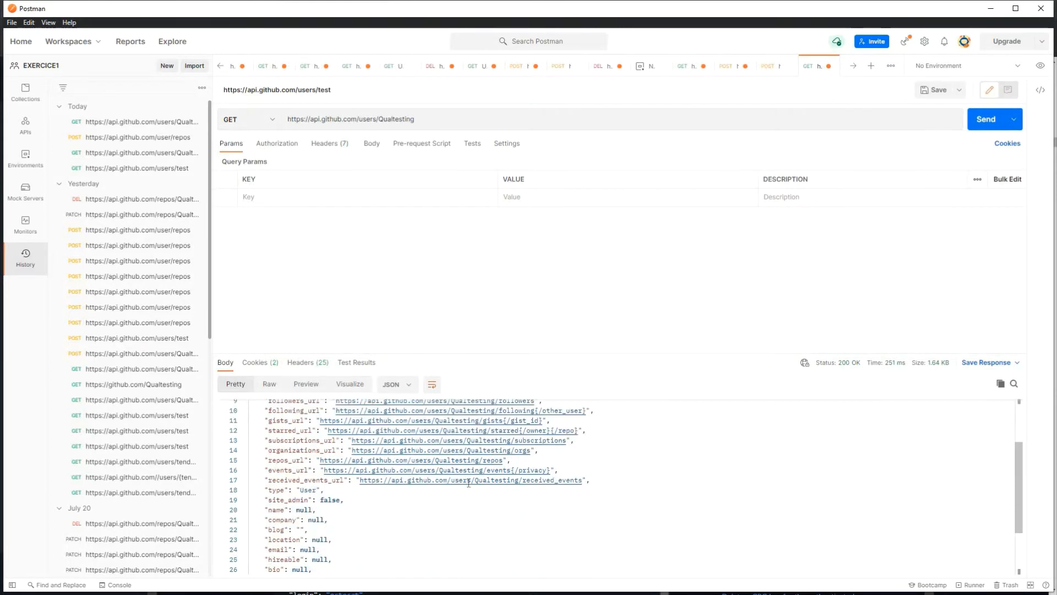
scroll(461, 489, down, 3)
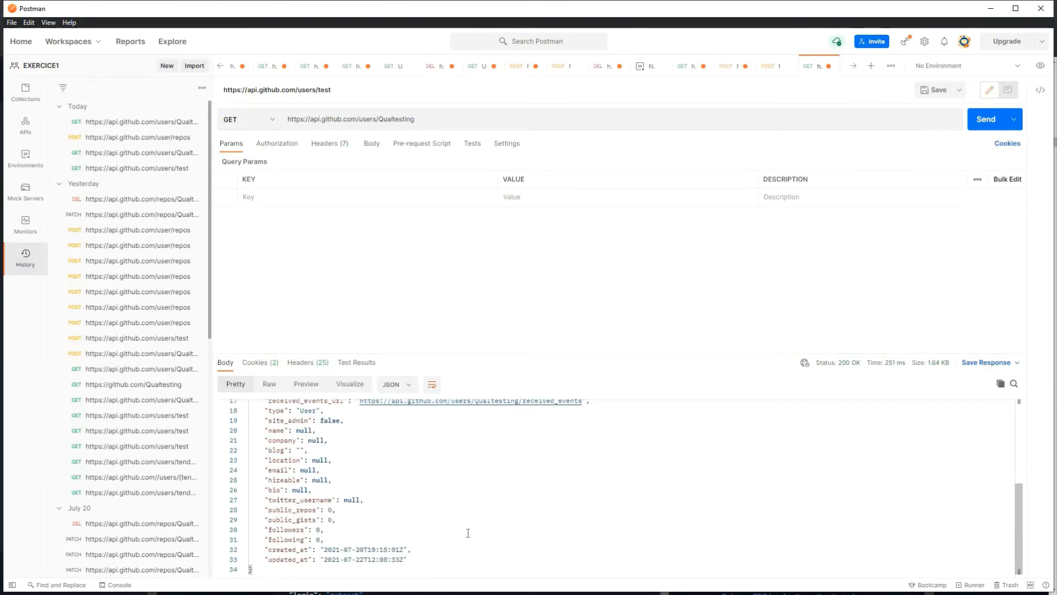
scroll(464, 536, up, 6)
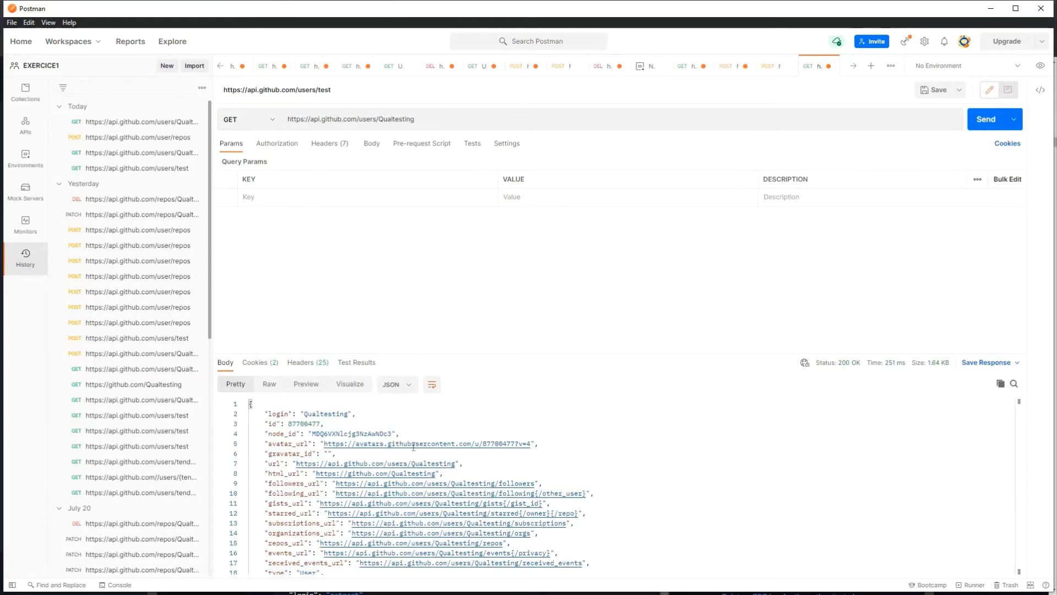
Step: Minimize Postman so the GitHub Docs Get a user page is in front
key(super)
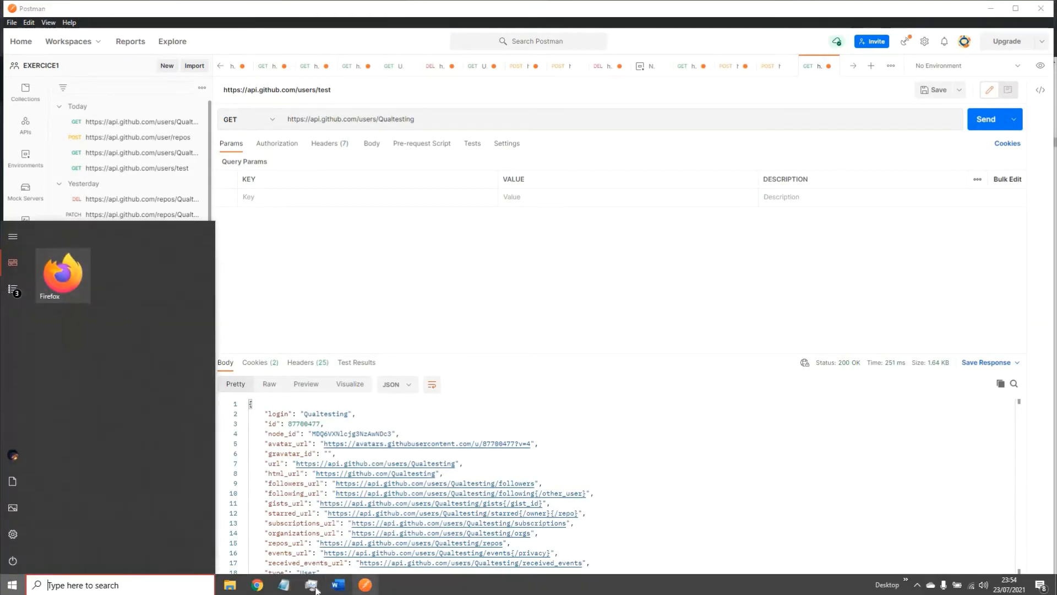
click(355, 587)
key(super)
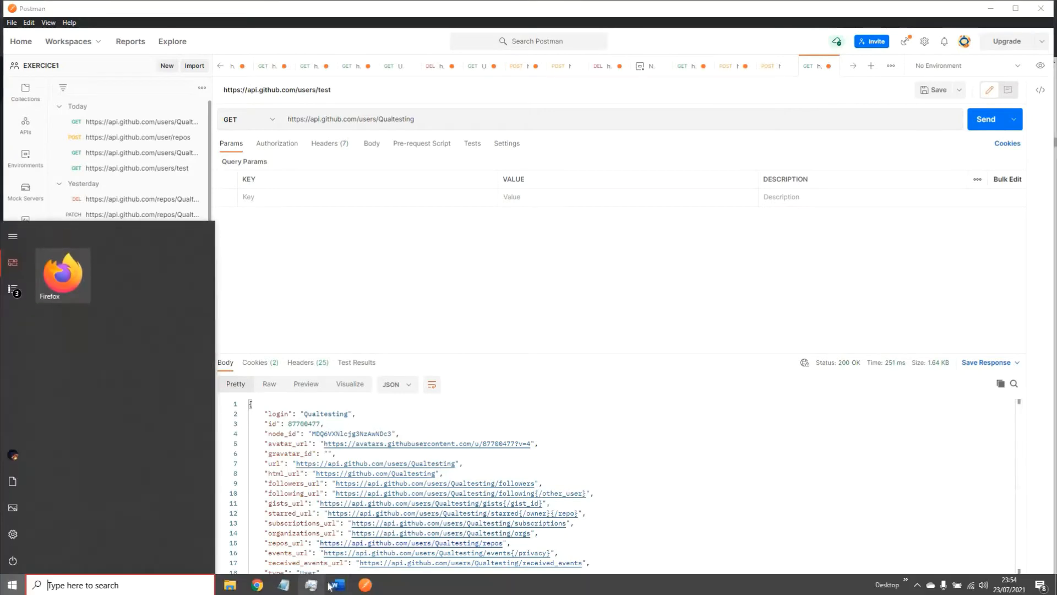
click(990, 9)
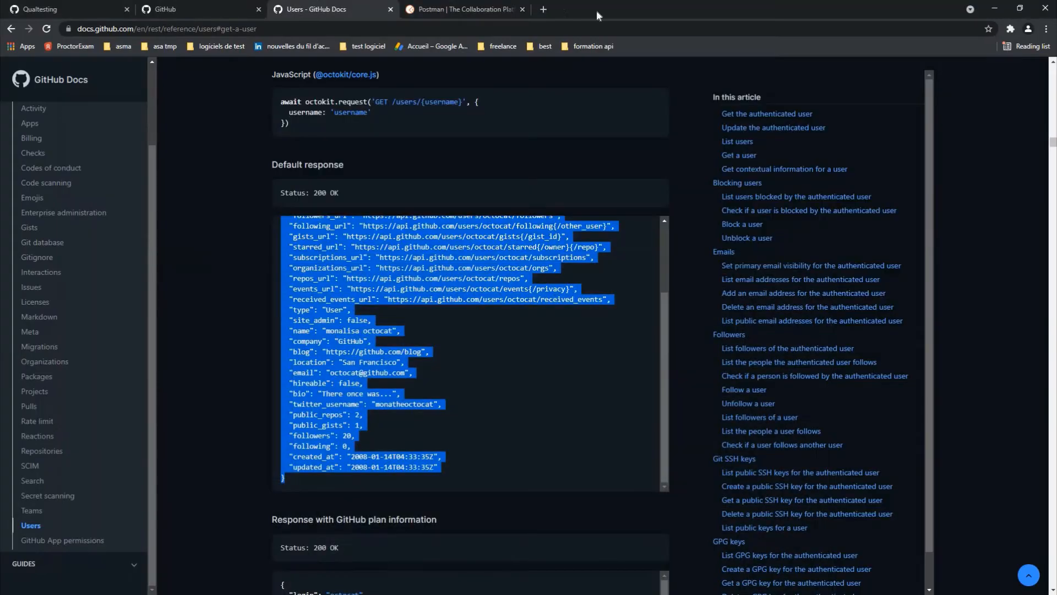
Step: Switch to the GitHub tab and go to the settings/tokens page
click(476, 10)
click(547, 10)
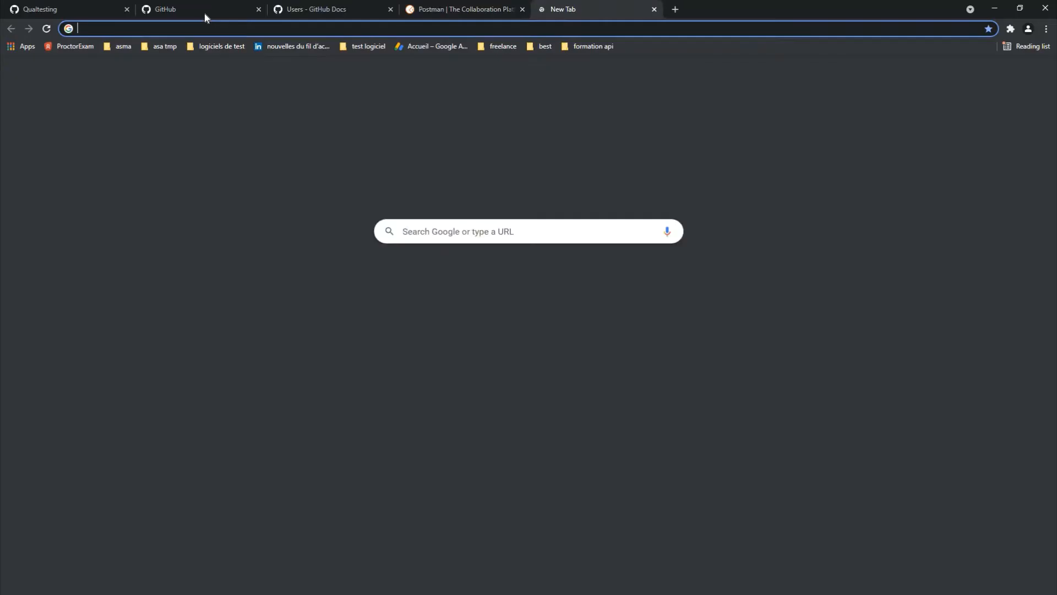
click(204, 11)
click(200, 28)
click(180, 27)
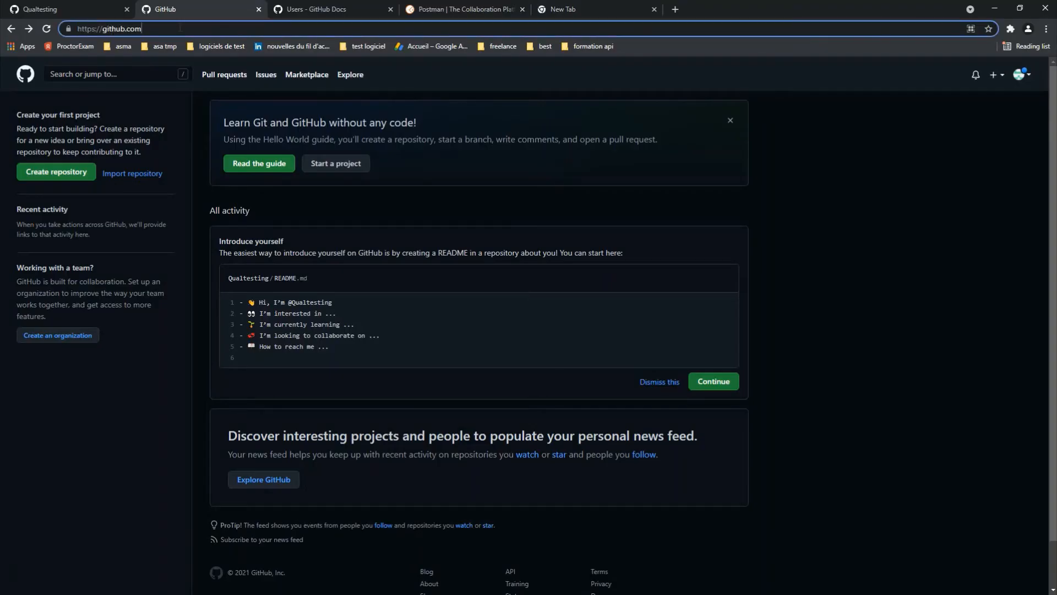
text(\s)
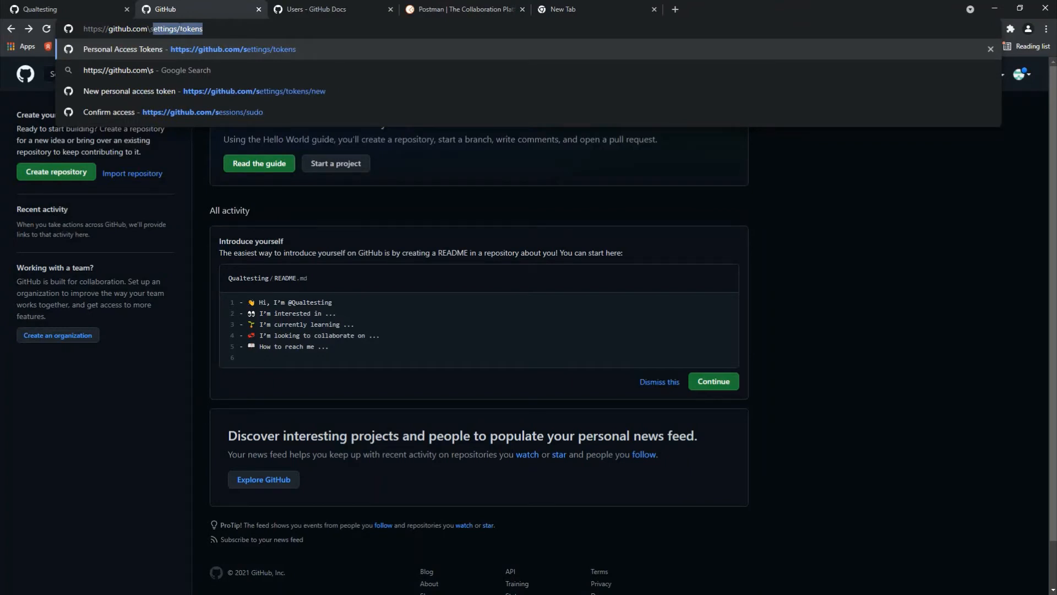
key(Return)
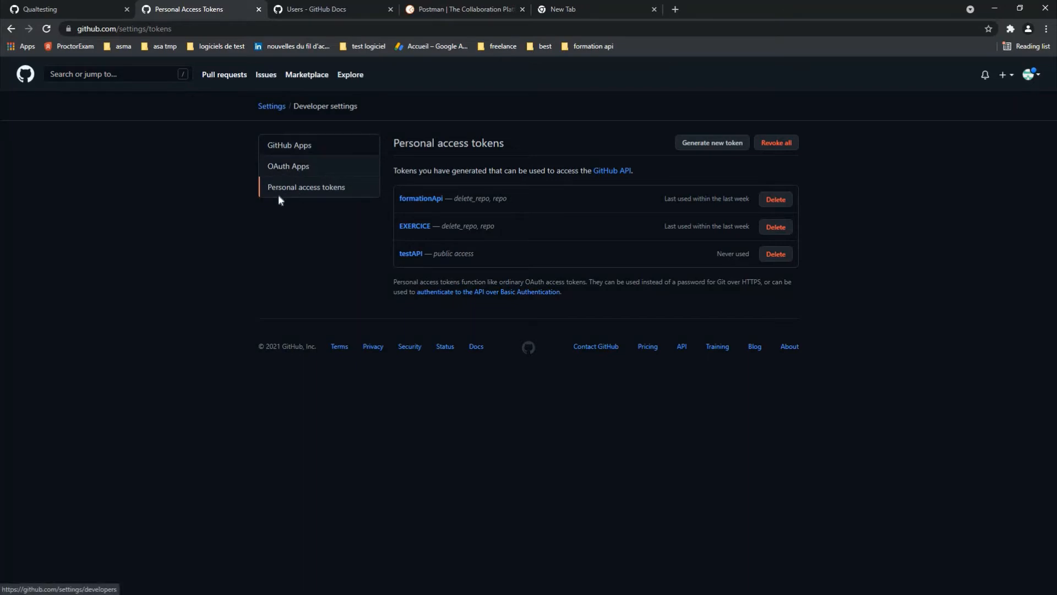
Step: Start generating a new personal access token, reaching the Confirm access prompt
click(328, 188)
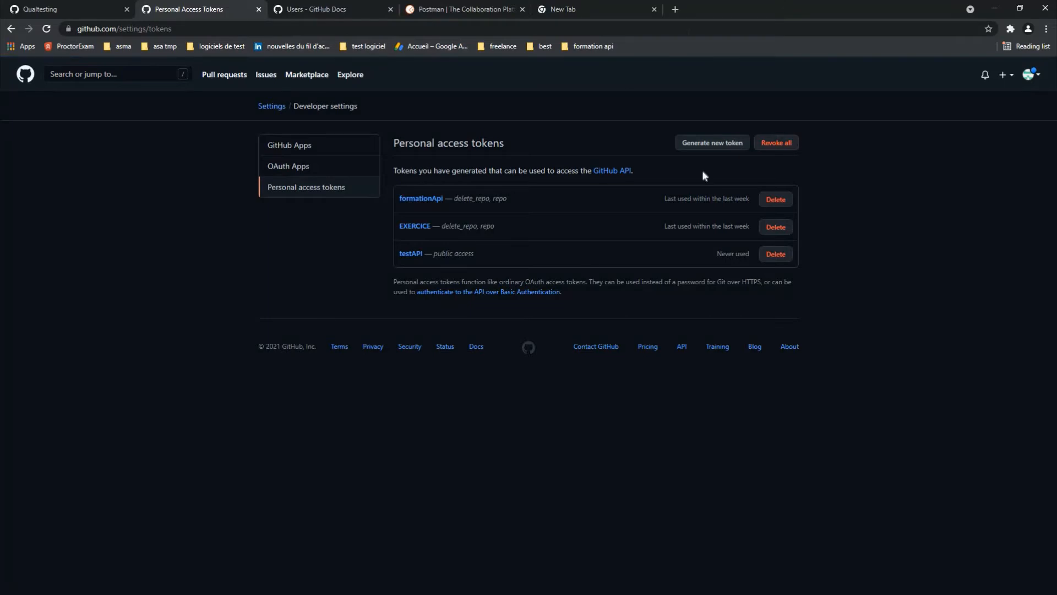
click(703, 144)
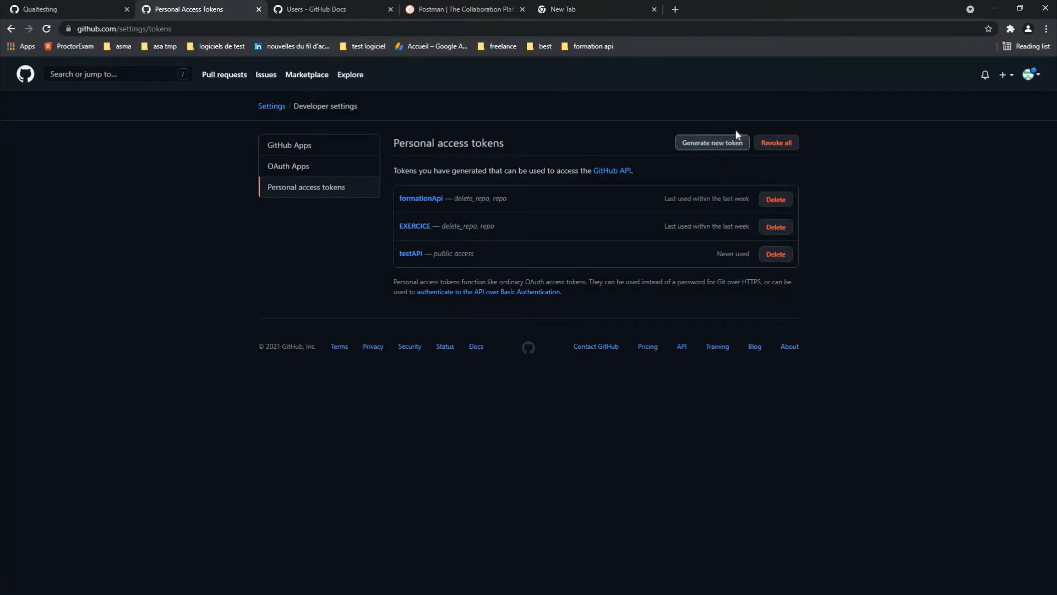
click(729, 143)
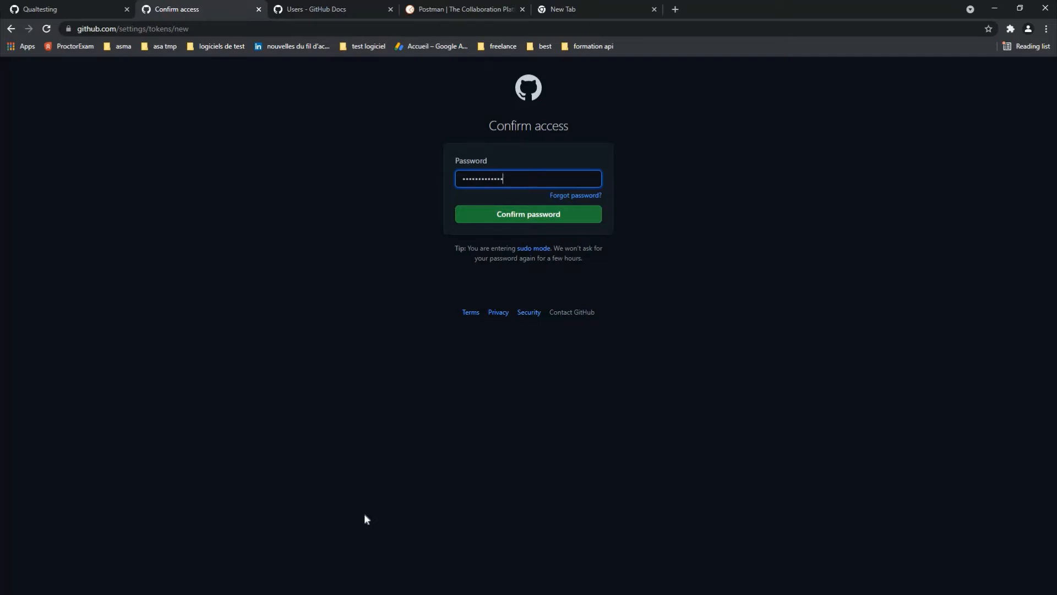
Step: Confirm the password and give the new token the note POSTMAN
key(Return)
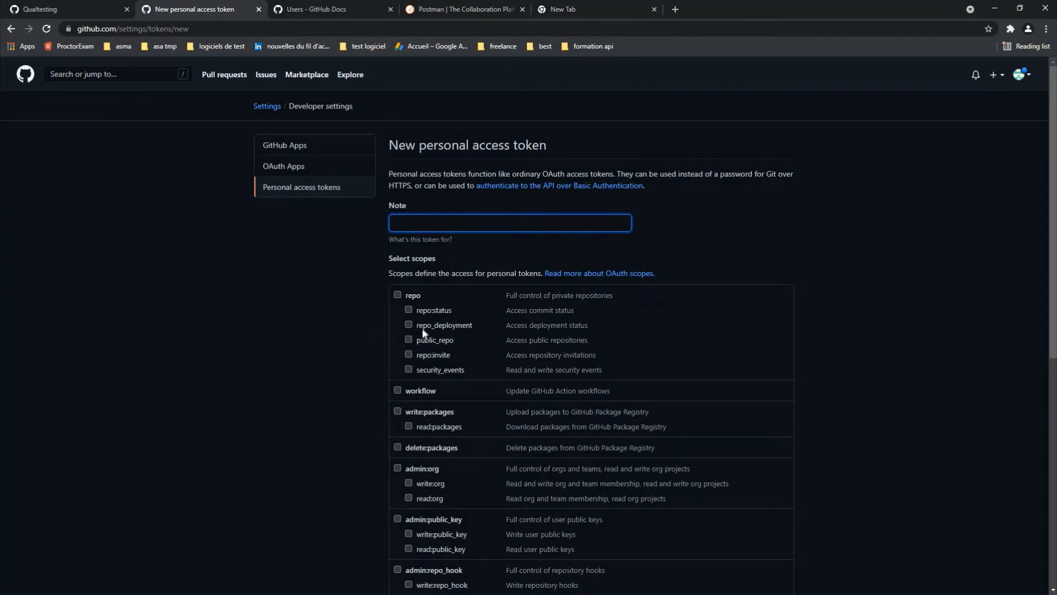
click(481, 220)
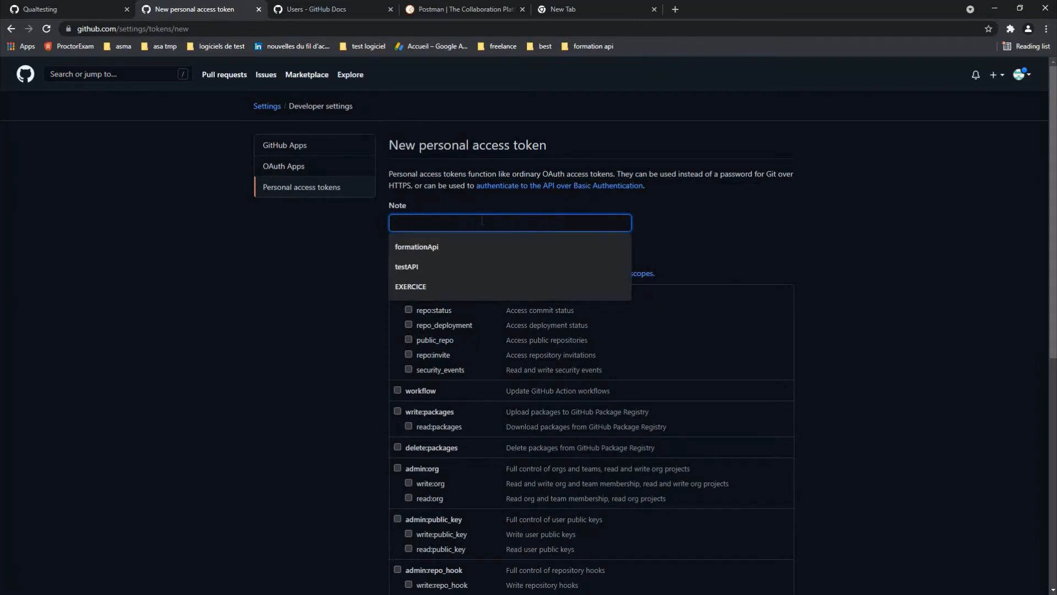
click(318, 265)
click(438, 226)
text(PO0S)
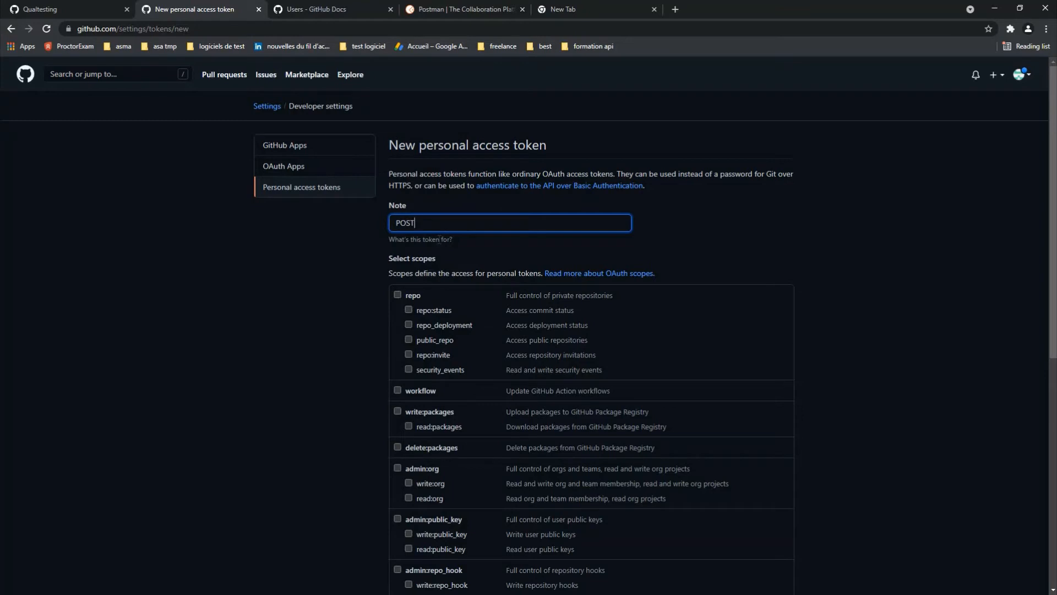
text(AMN)
key(BackSpace)
key(BackSpace)
key(BackSpace)
text(MAN)
click(911, 298)
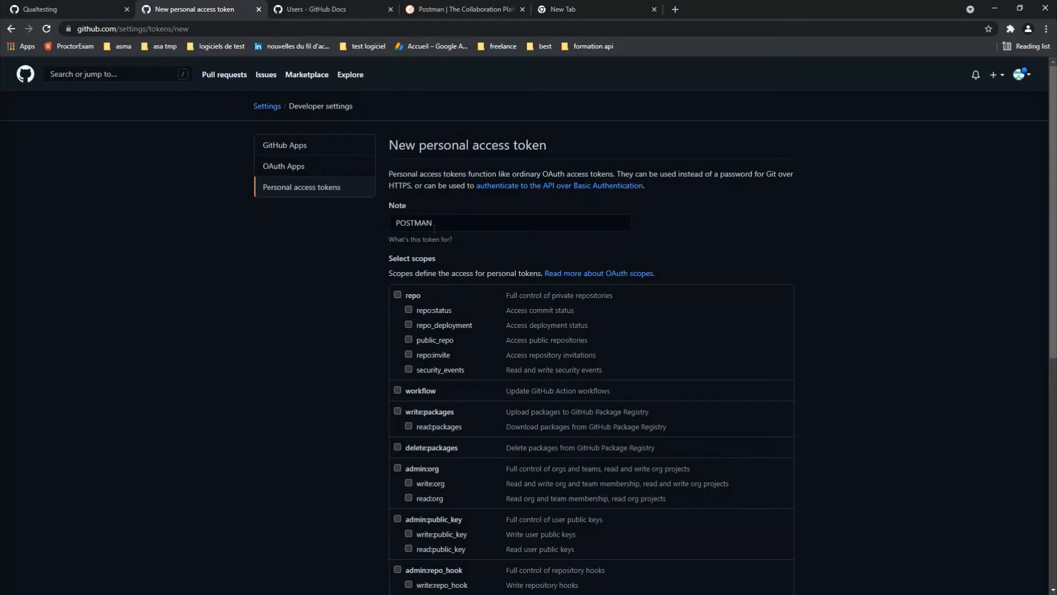
Step: Grant the token repo and delete_repo scopes and generate it
scroll(434, 228, down, 1)
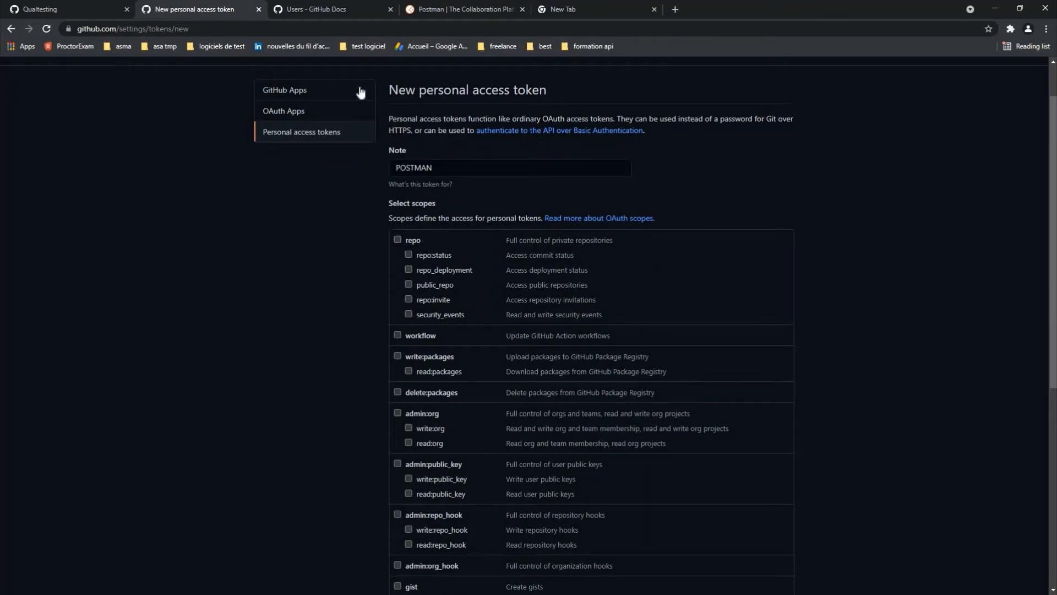
click(398, 239)
scroll(787, 482, down, 3)
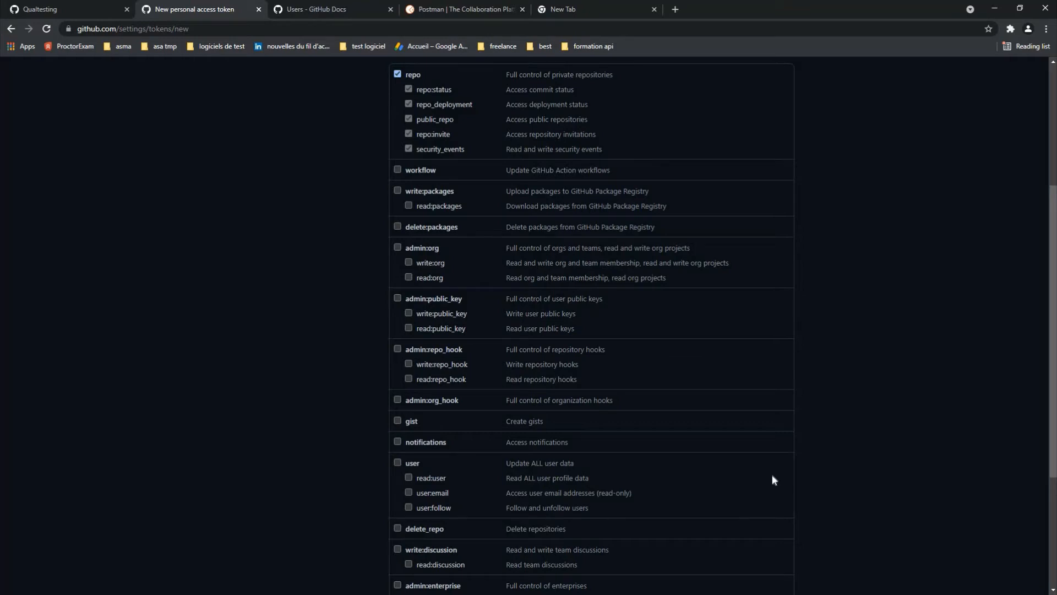
scroll(409, 489, down, 1)
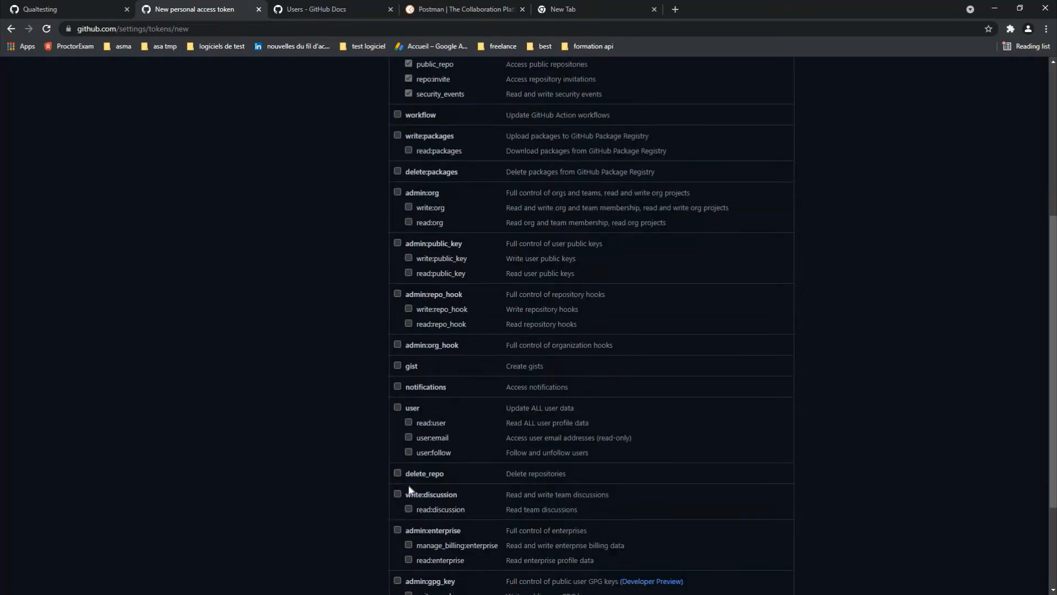
click(398, 474)
scroll(354, 495, down, 3)
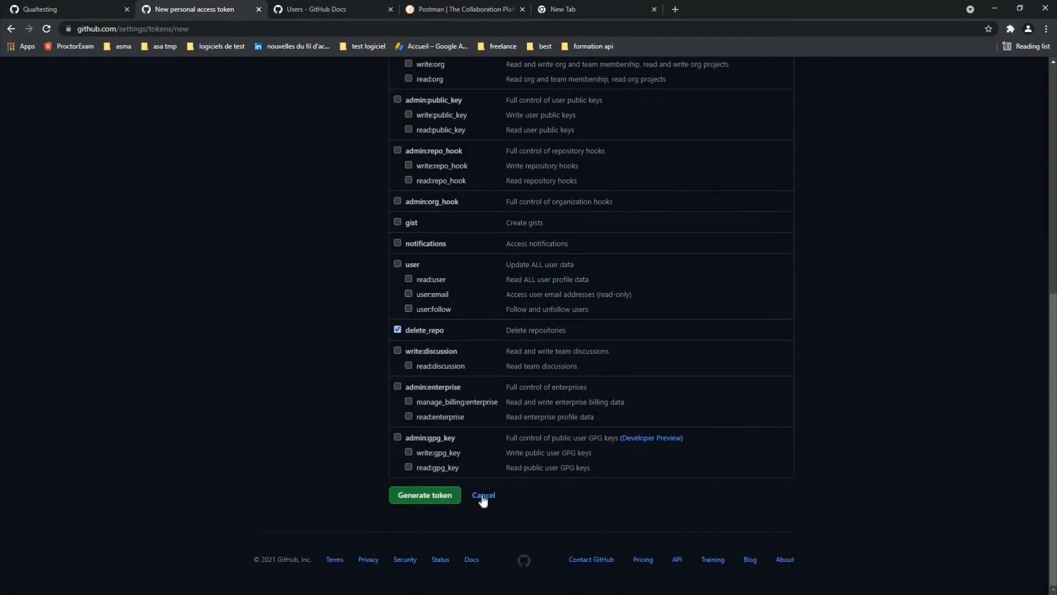
click(432, 495)
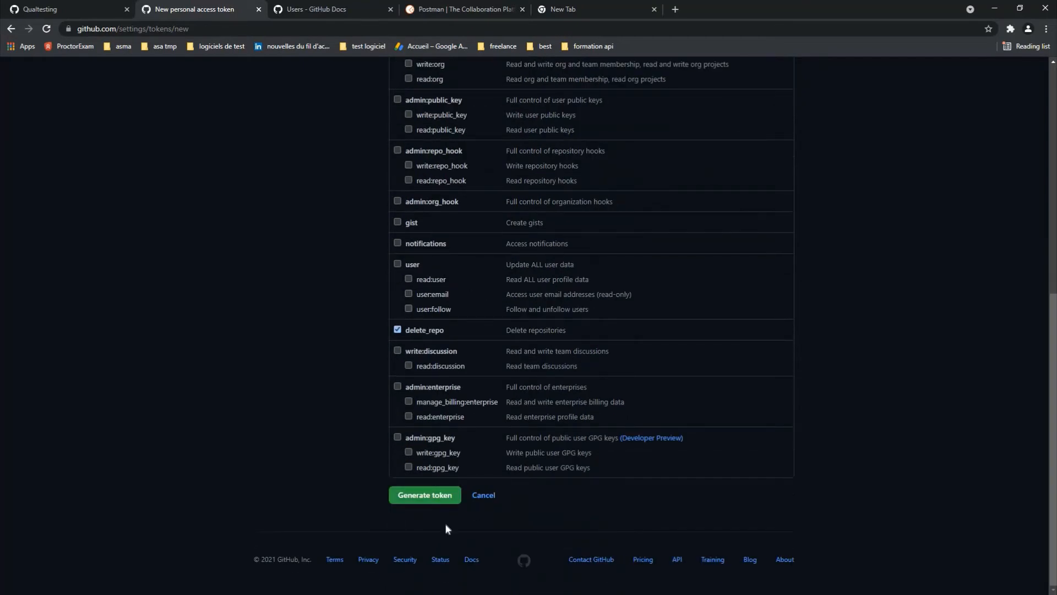
click(419, 501)
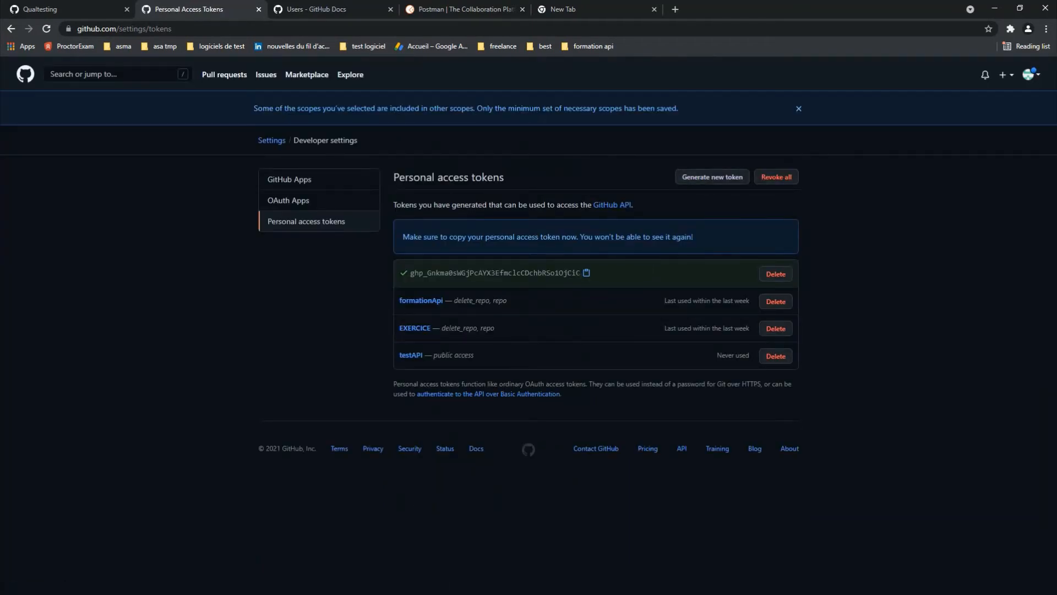
Step: Copy the new token's value via the right-click menu
drag(581, 273, 408, 279)
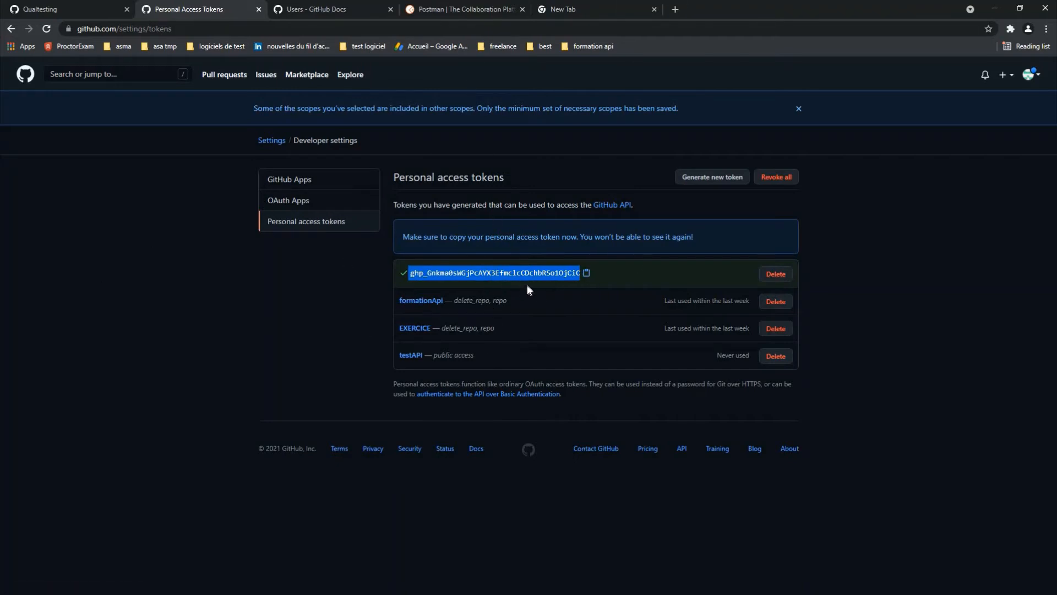
right_click(595, 272)
click(617, 279)
click(193, 342)
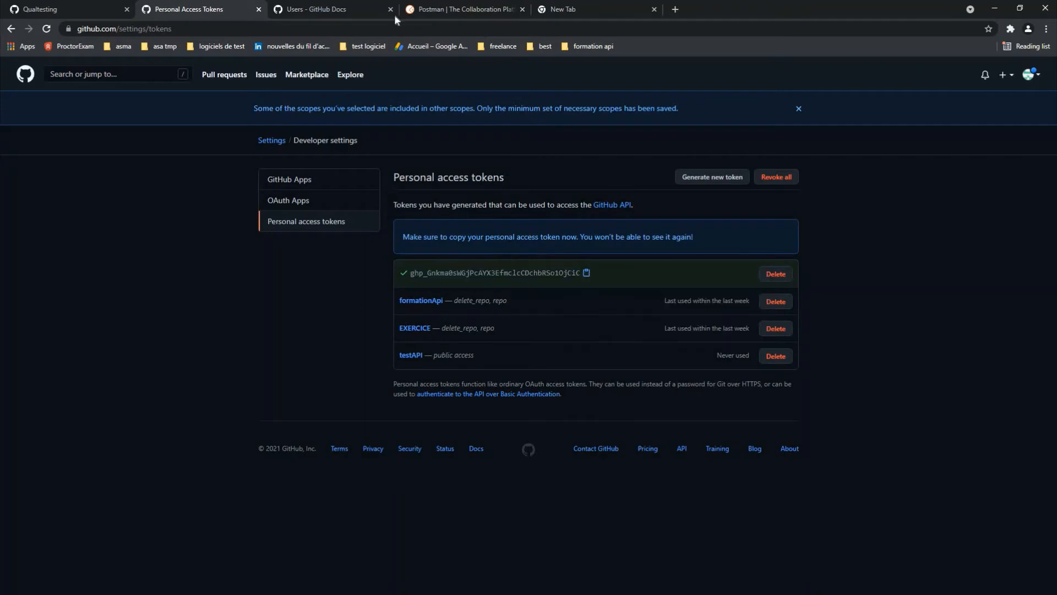
Step: Reload the tokens page to confirm the POSTMAN entry, then return to Postman
click(339, 29)
key(Return)
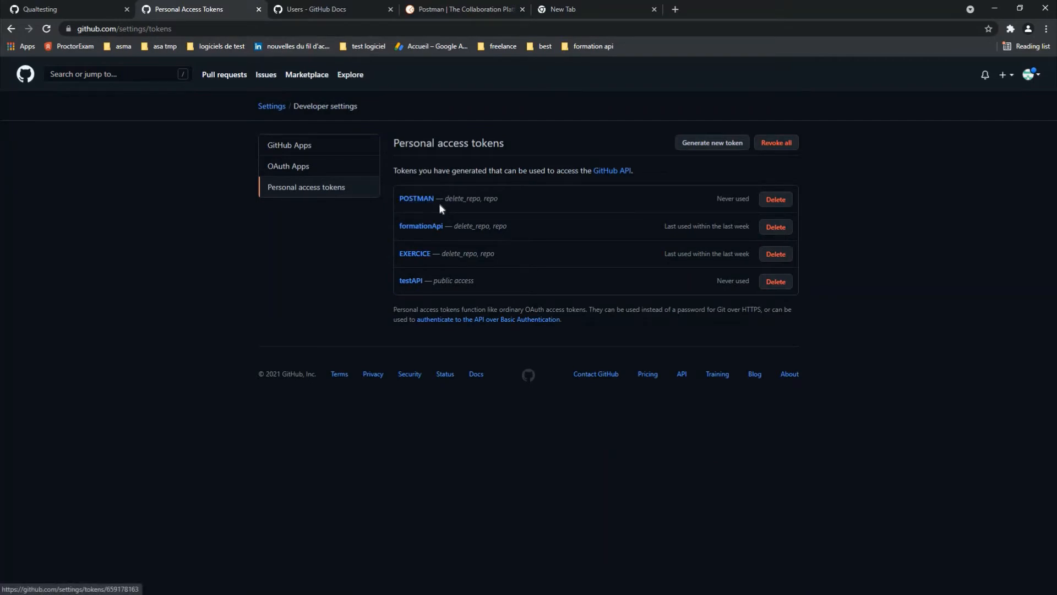
drag(449, 199, 479, 200)
click(510, 197)
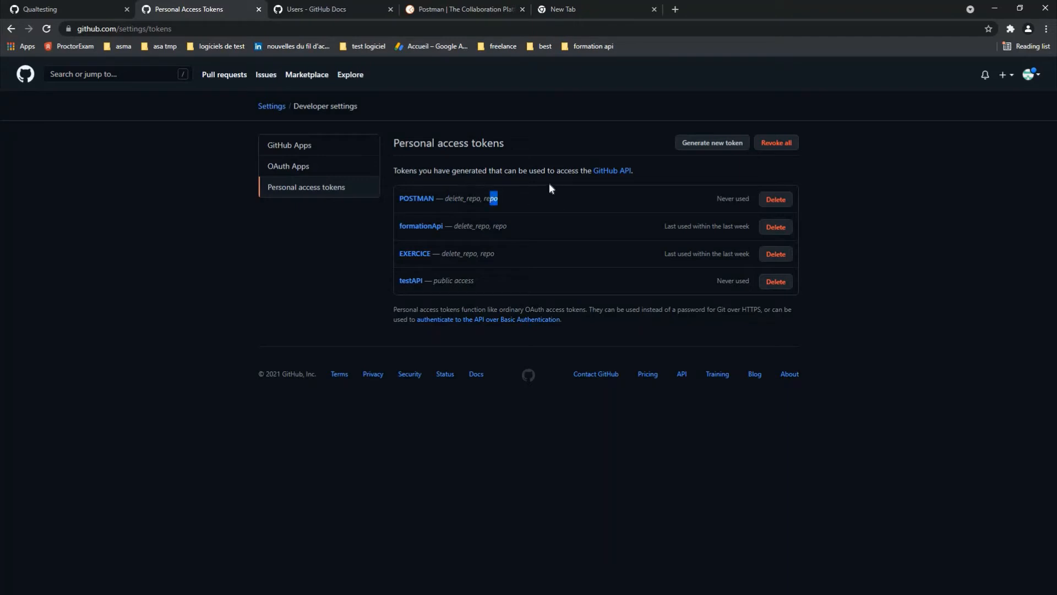
click(554, 507)
key(super)
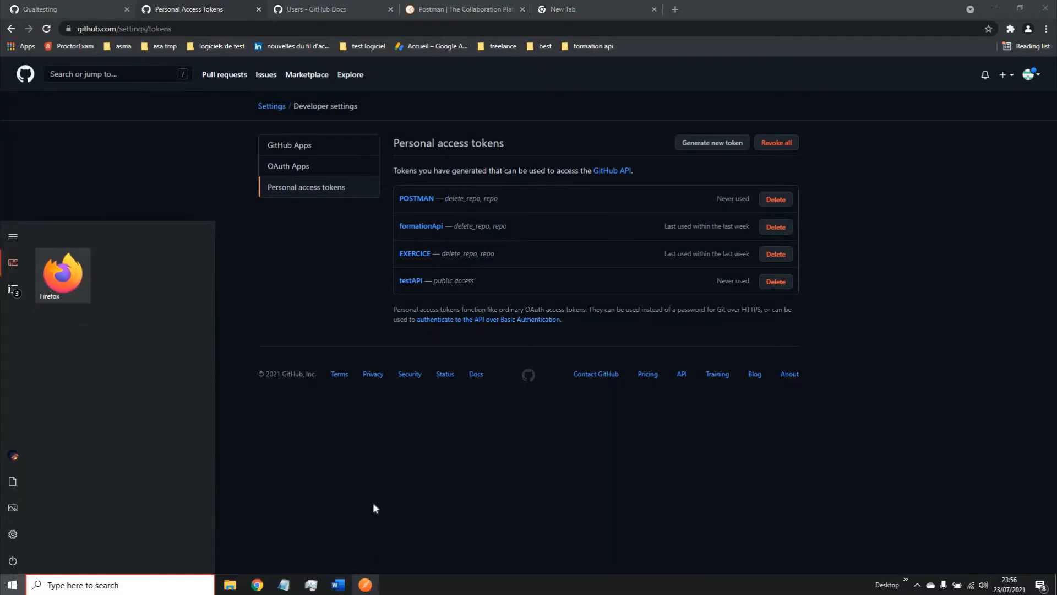
click(365, 584)
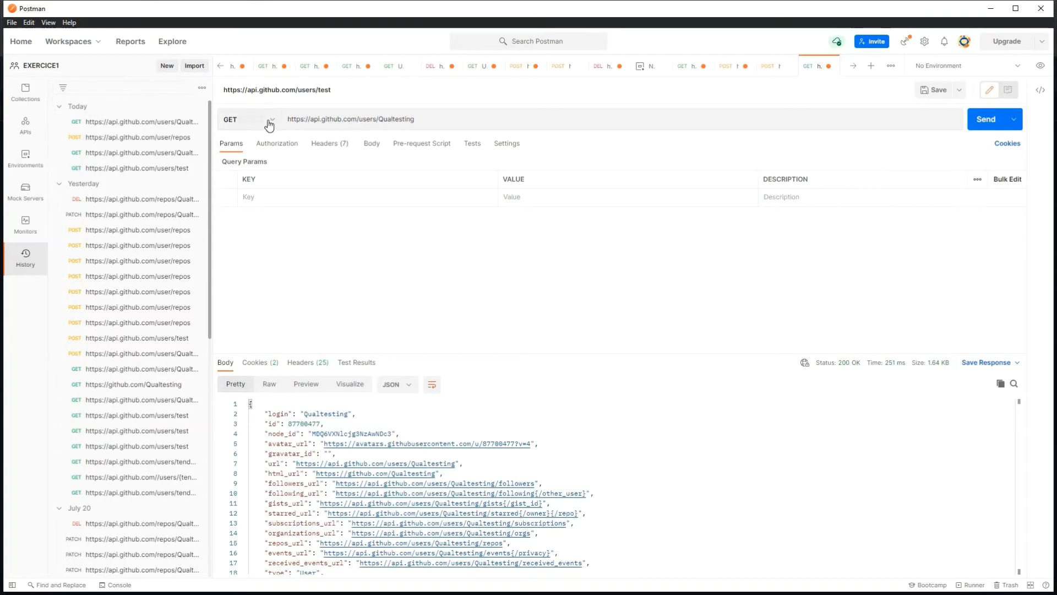
Step: Leave Postman and bring the browser's GitHub personal access tokens tab forward
key(super)
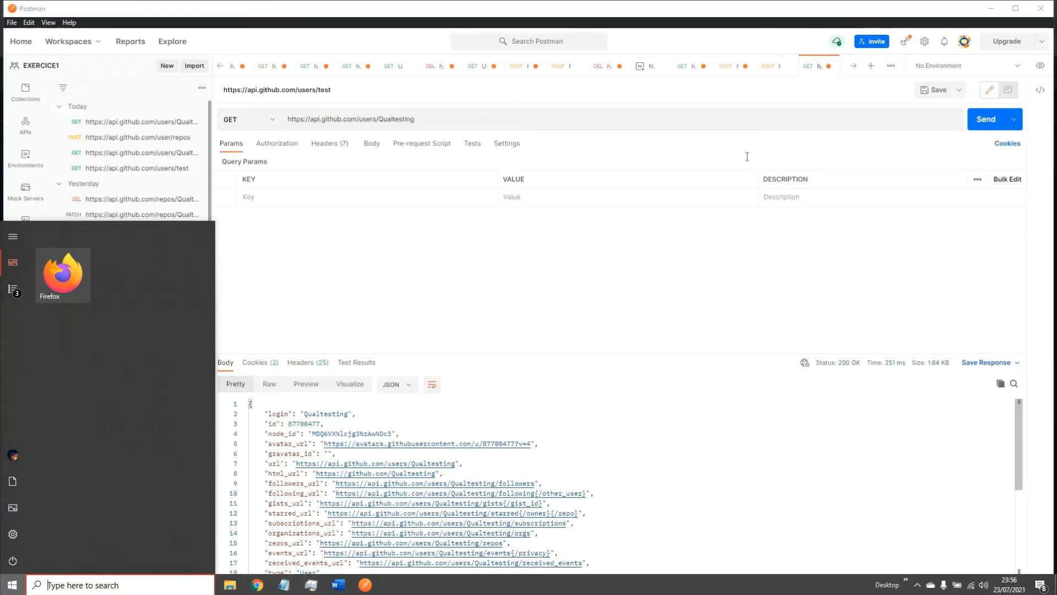
click(961, 7)
click(991, 8)
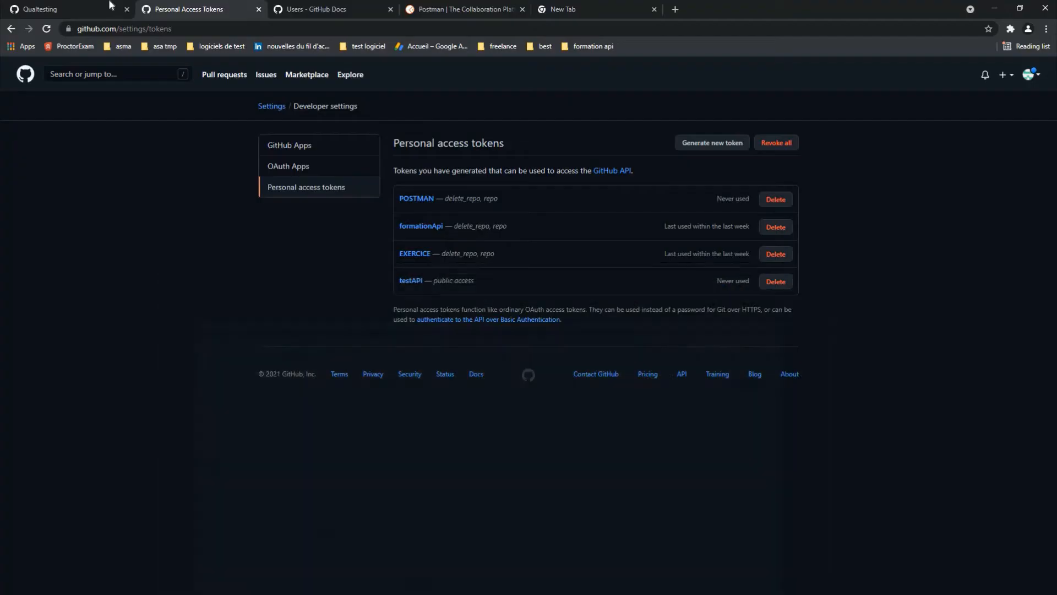
click(82, 9)
click(200, 10)
Step: Open the Repositories API reference from the Users docs tab
click(325, 11)
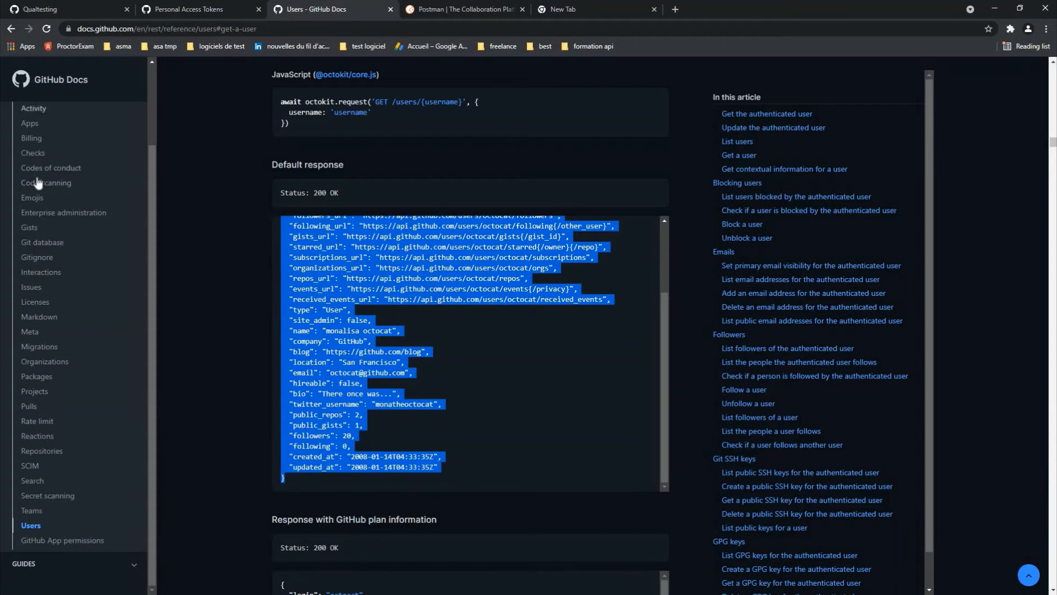
click(57, 456)
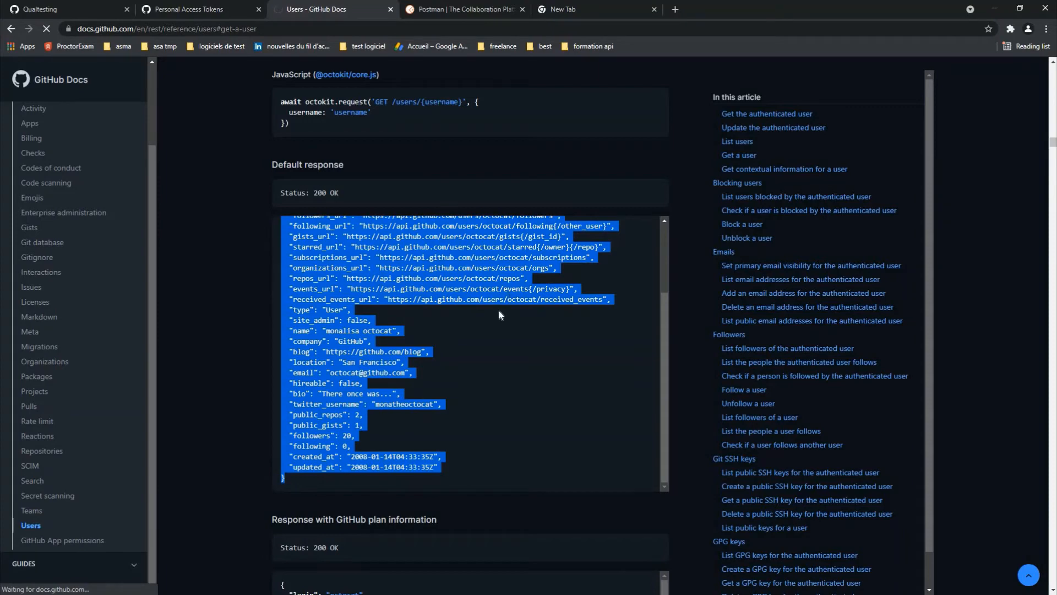
scroll(500, 314, up, 5)
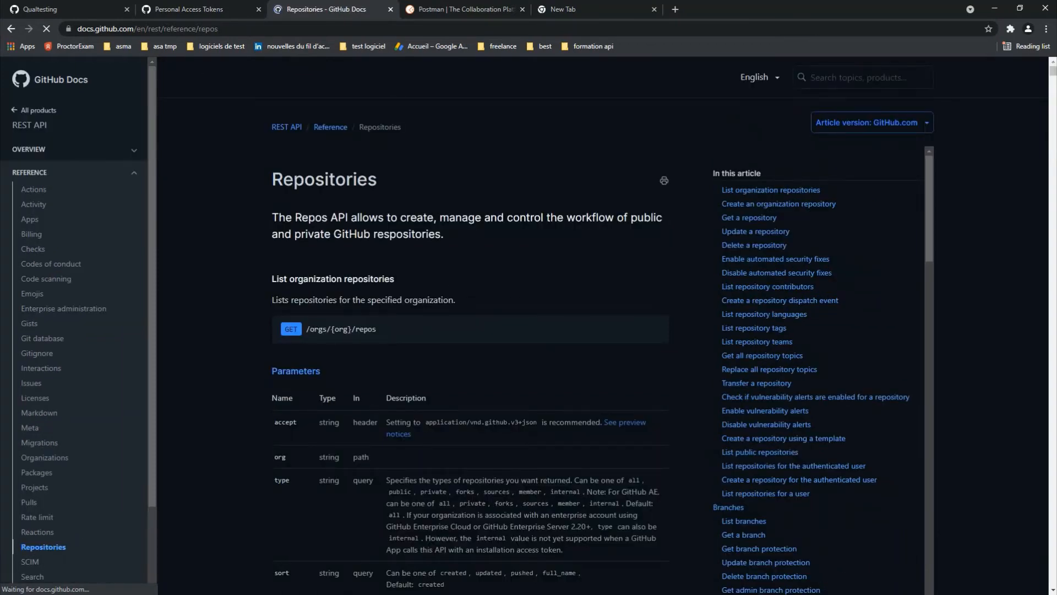
scroll(58, 532, down, 2)
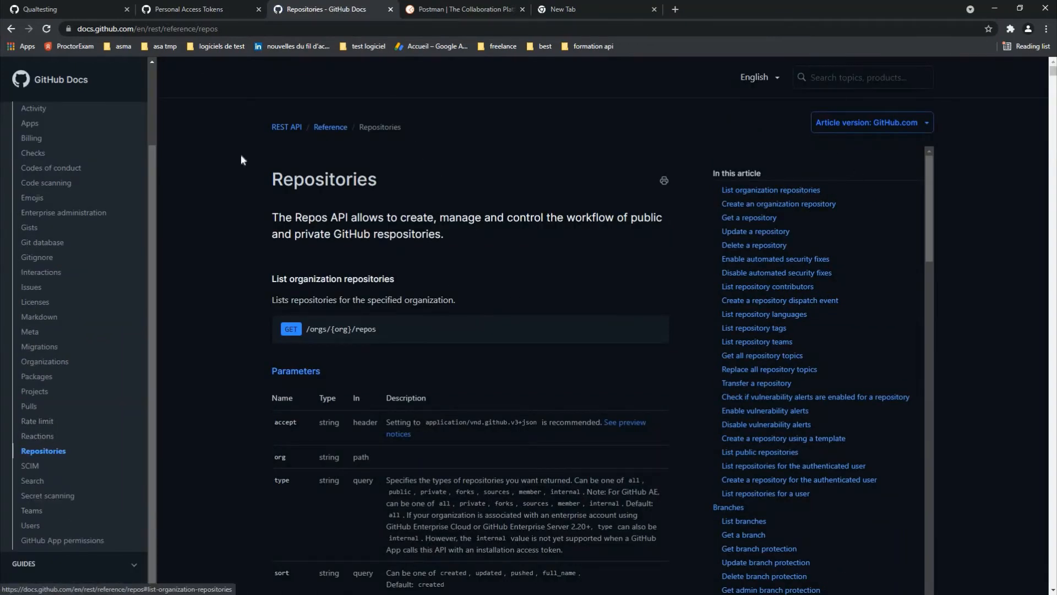
drag(272, 179, 493, 180)
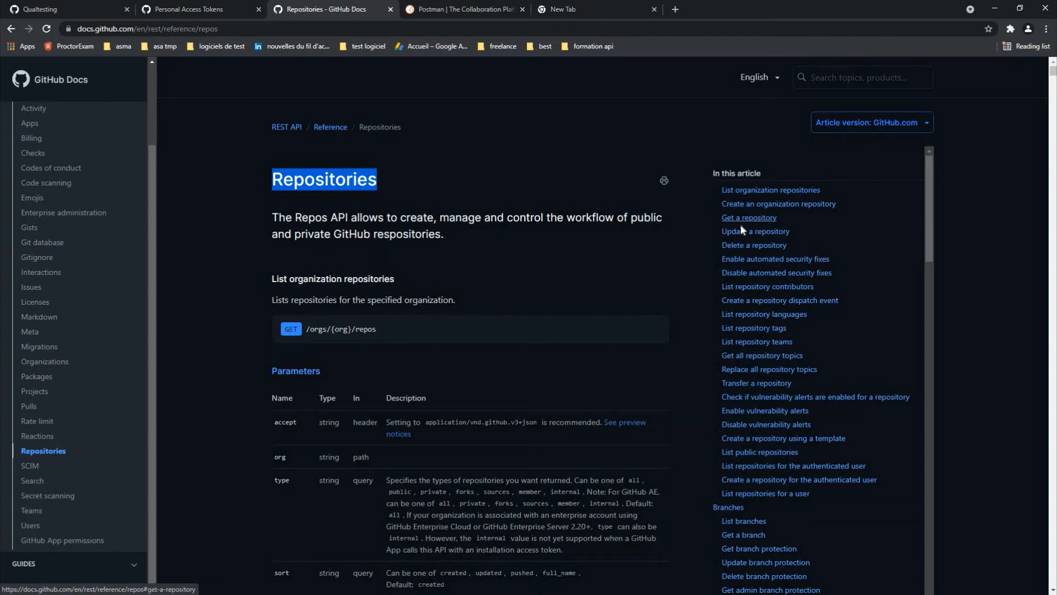
drag(704, 216, 689, 232)
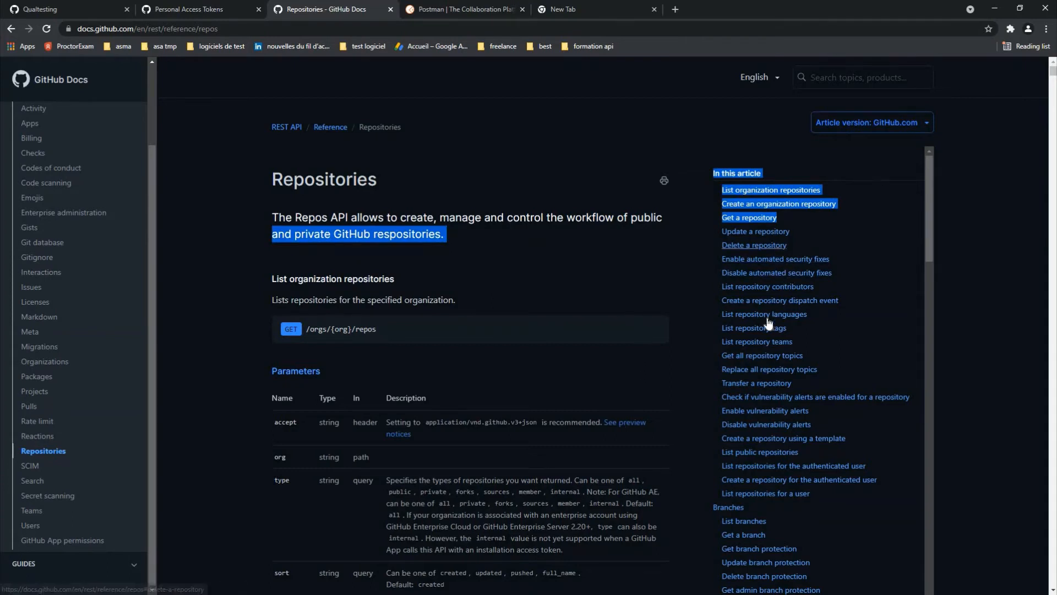
Step: Go to 'Create a repository for the authenticated user' and highlight POST /user/repos
click(771, 479)
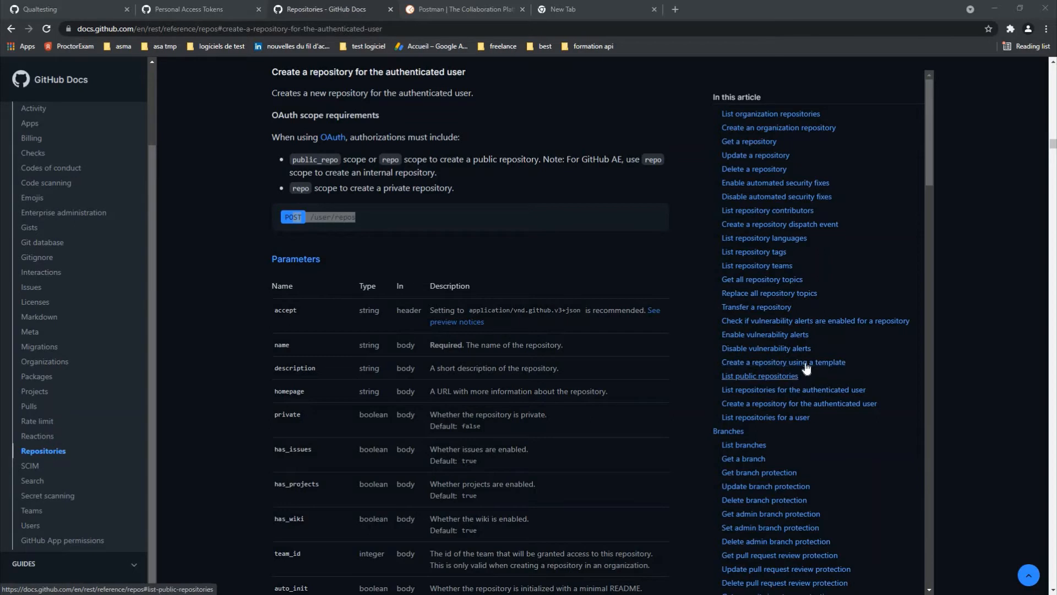
click(752, 364)
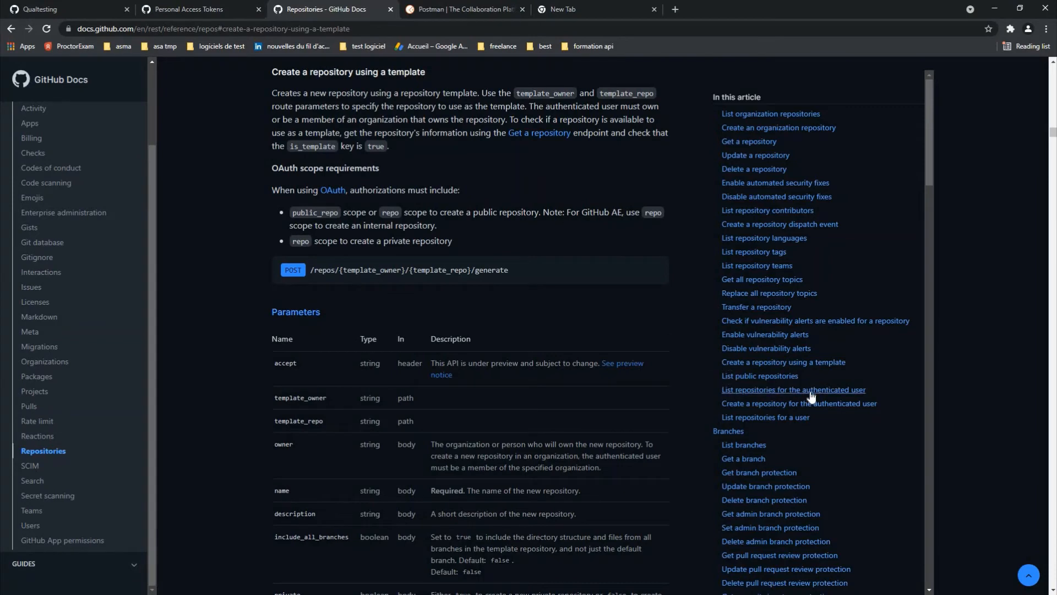
click(793, 390)
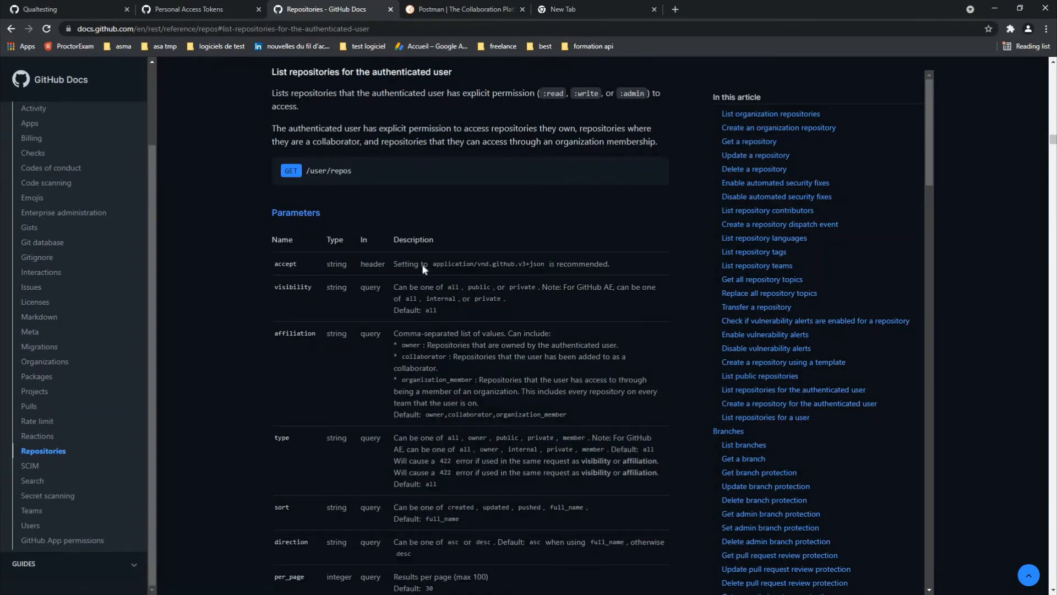
scroll(425, 267, up, 2)
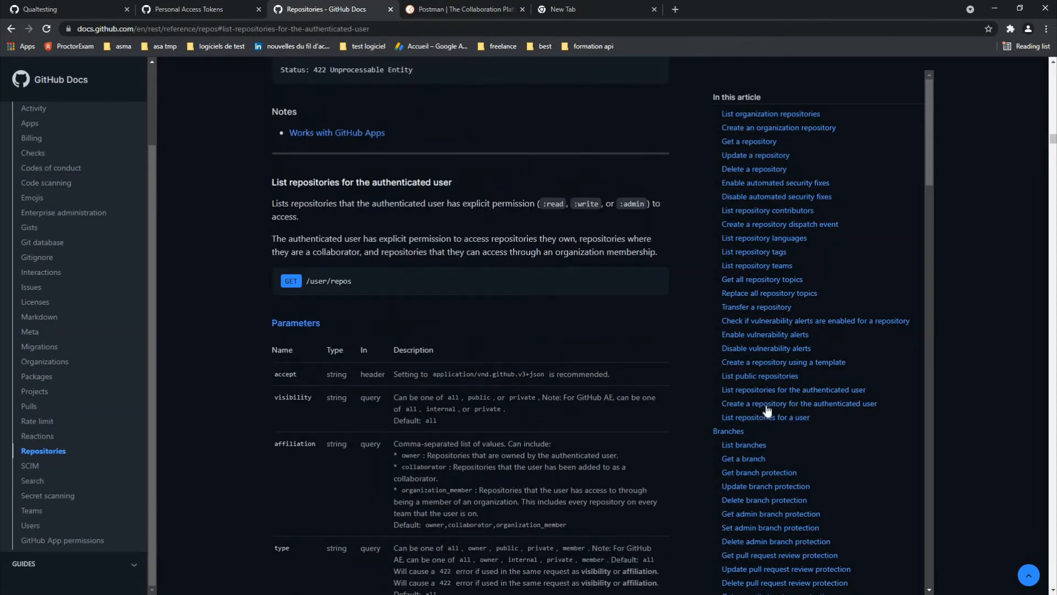
click(731, 408)
drag(281, 217, 384, 235)
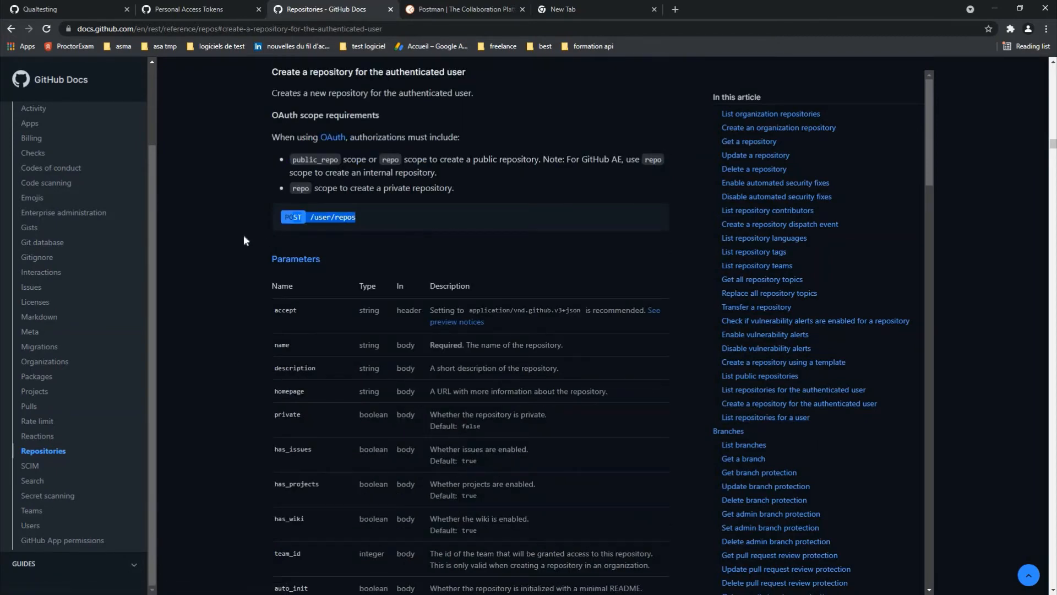
click(281, 222)
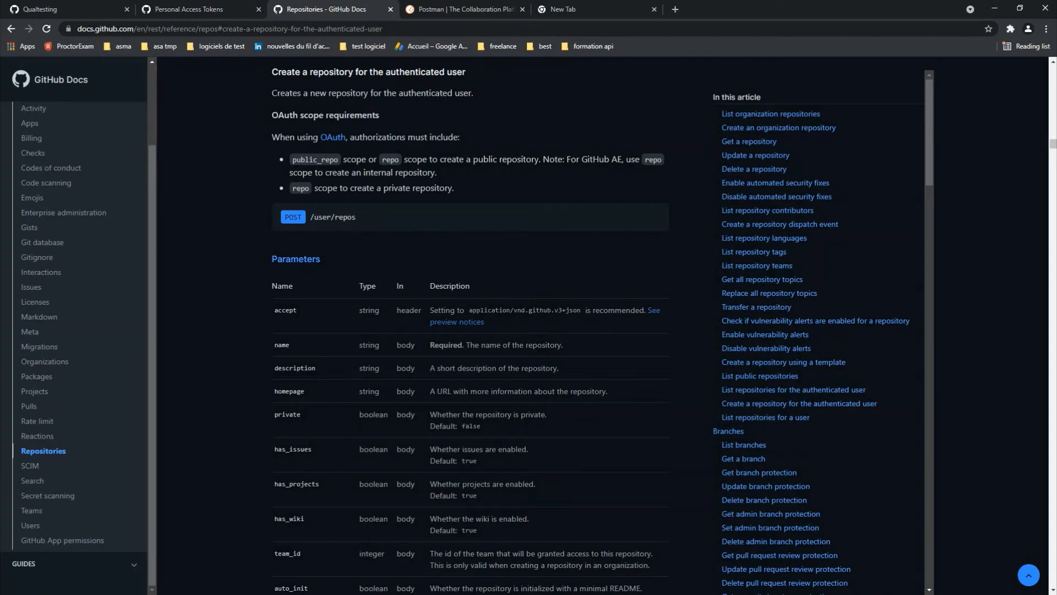
key(super)
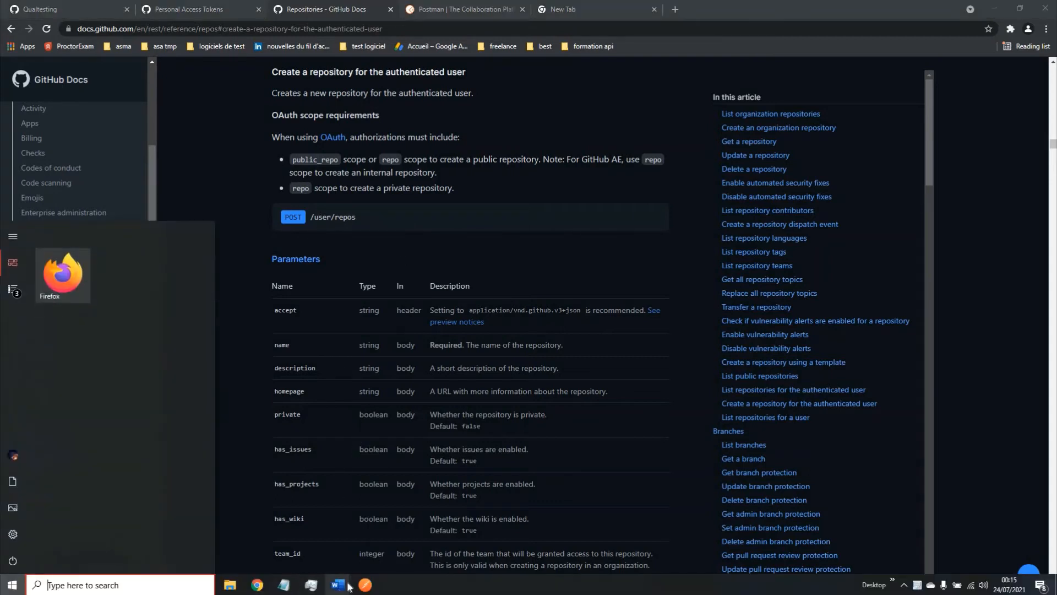
Step: Select the username at the end of the request URL, then check the GitHub Docs page
click(366, 585)
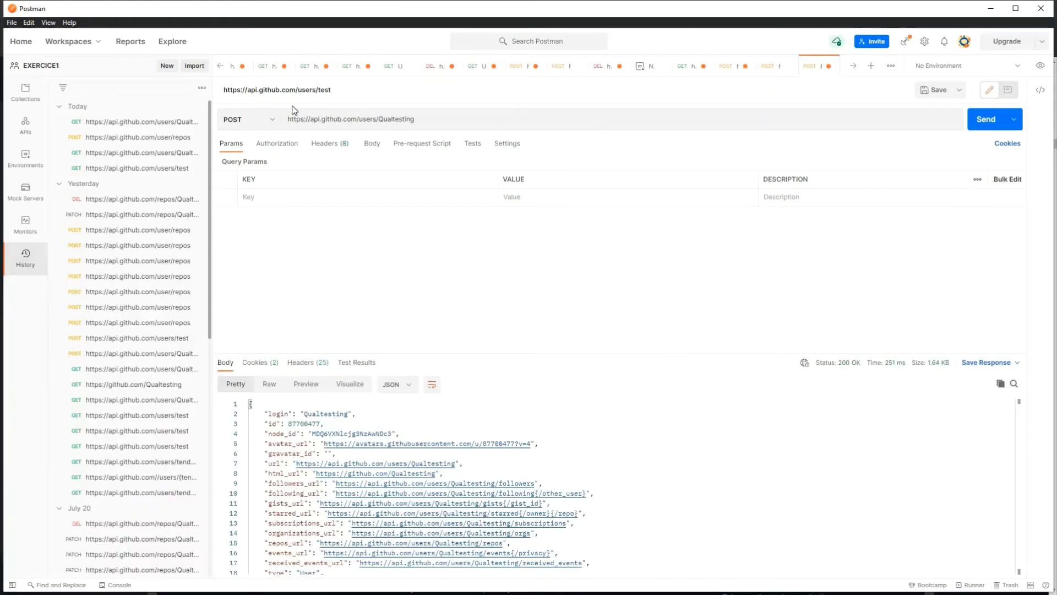
click(414, 122)
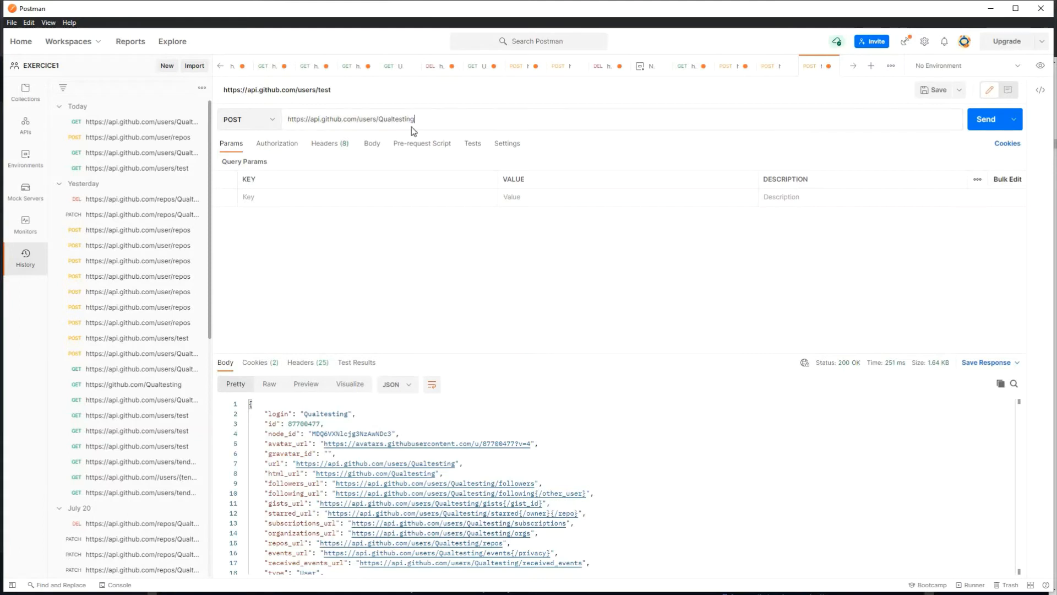
drag(351, 120, 378, 121)
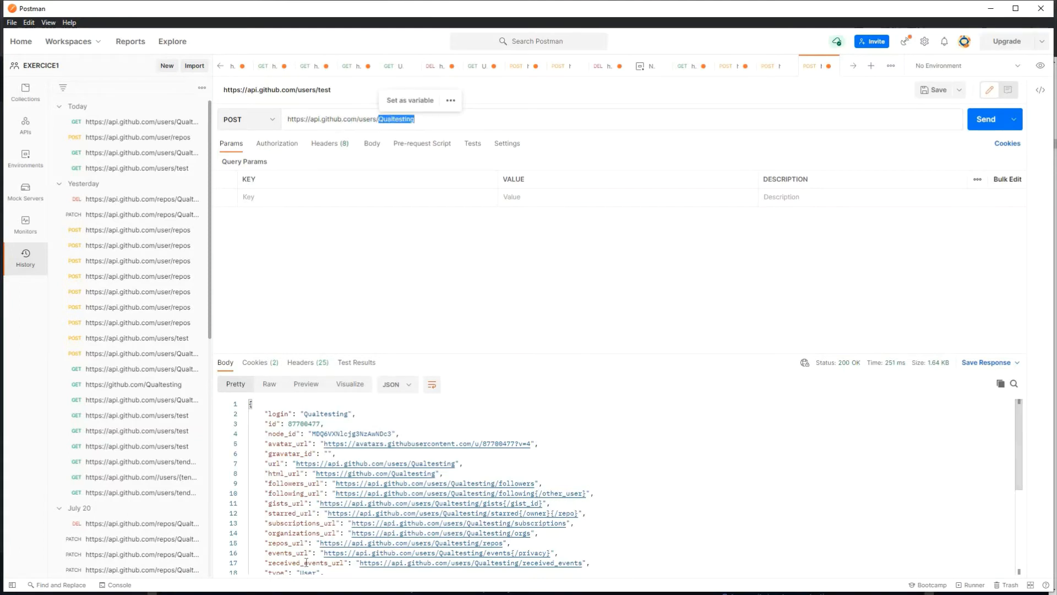
key(super)
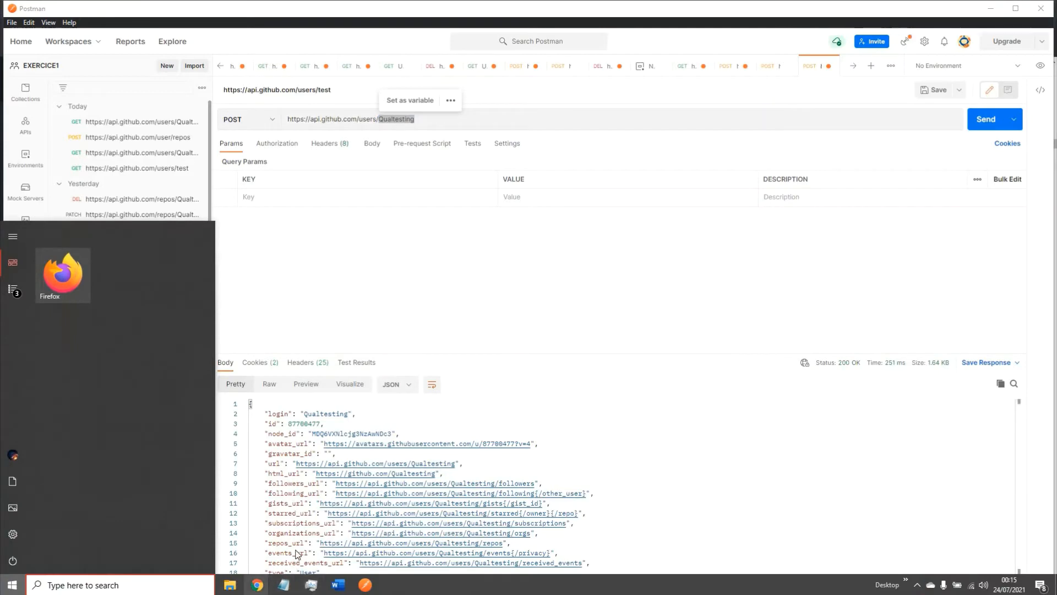
mouse_move(257, 584)
click(290, 509)
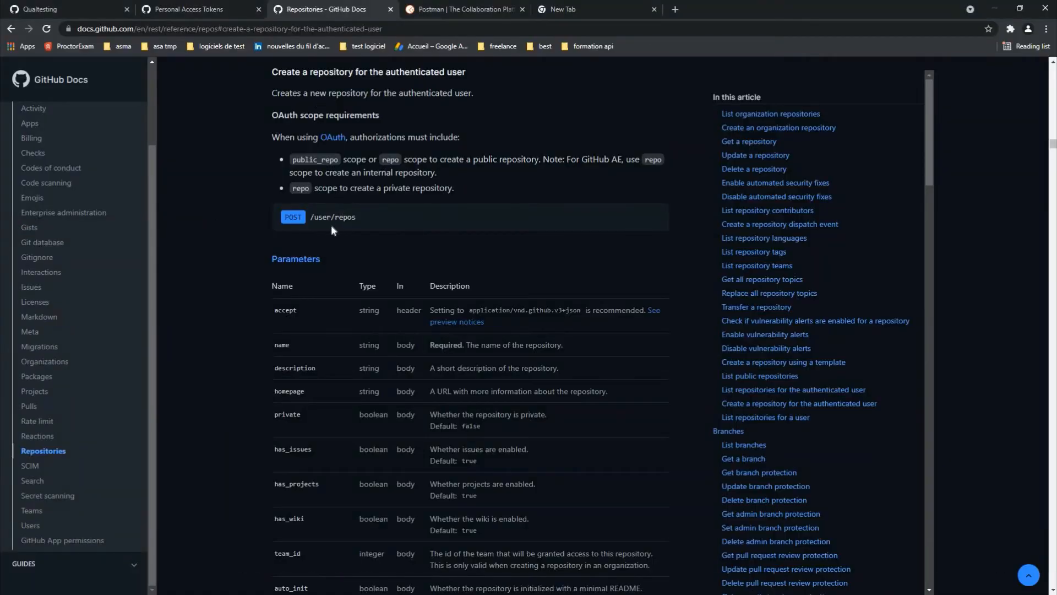
key(super)
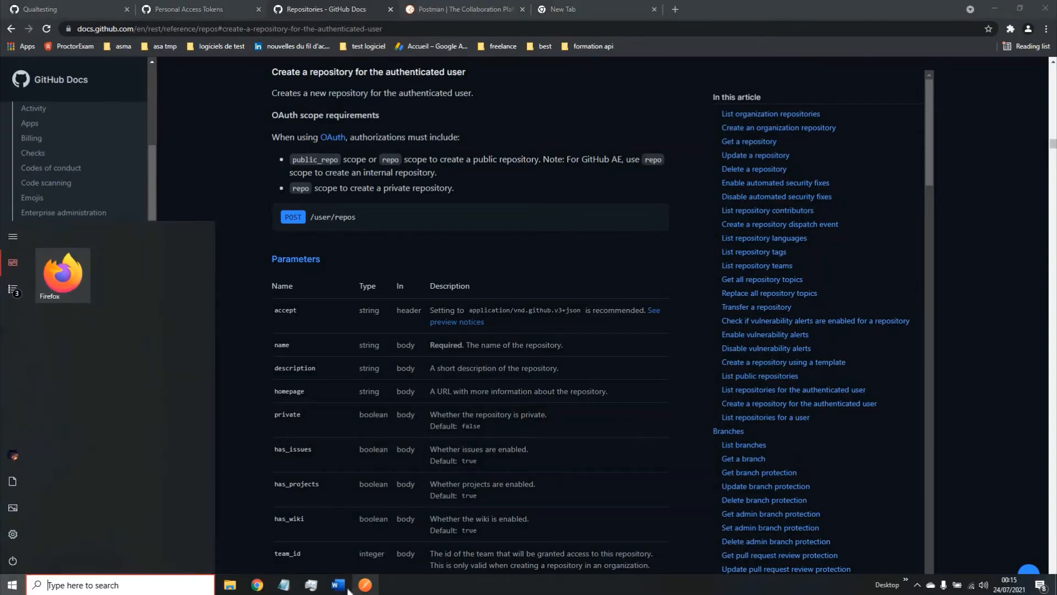
click(365, 585)
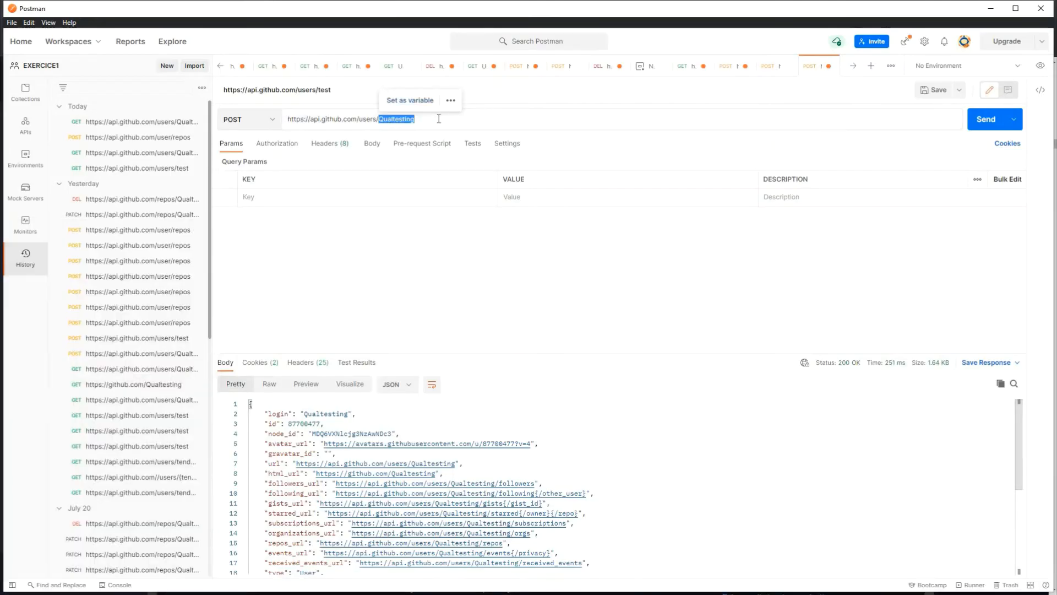
drag(420, 120, 379, 157)
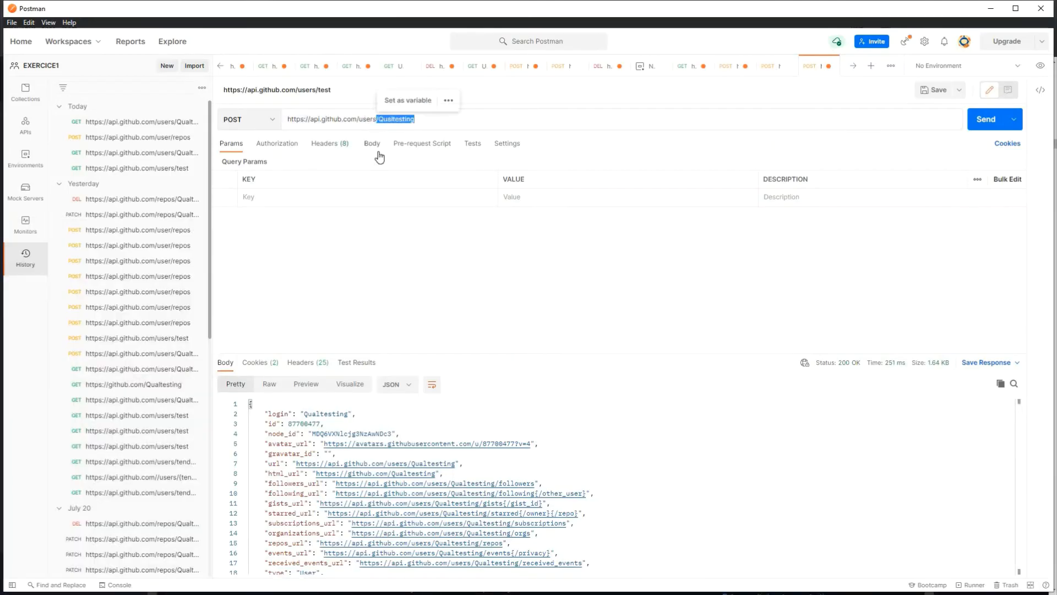
key(BackSpace)
key(BackSpace)
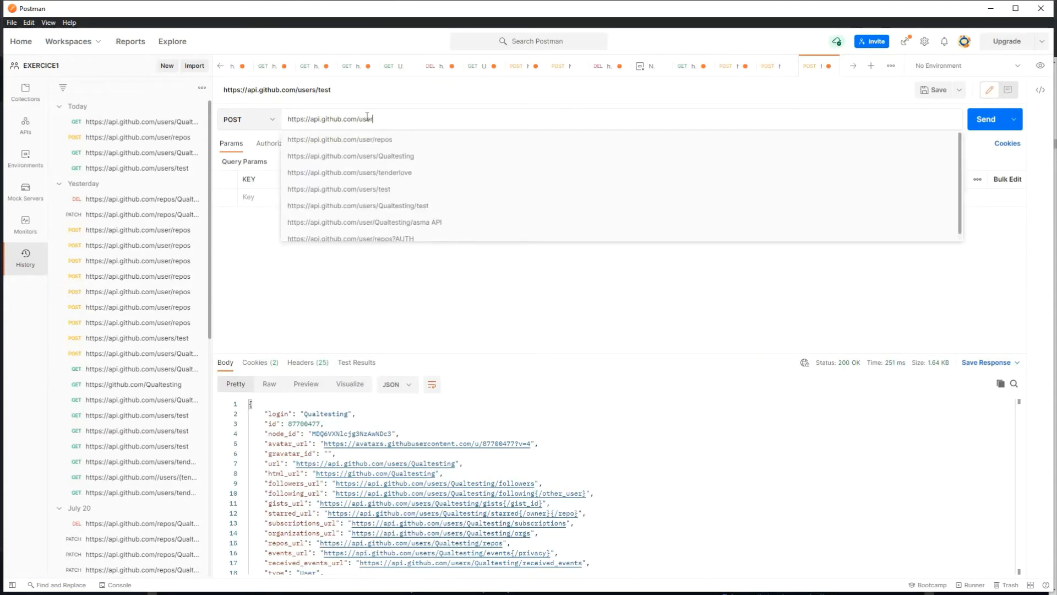
click(371, 136)
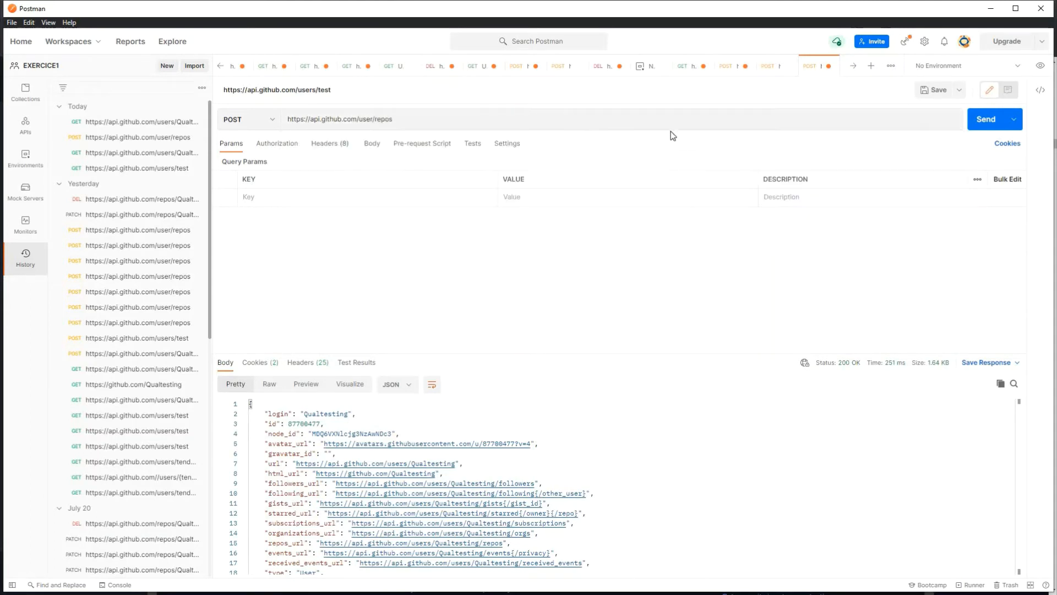
click(985, 121)
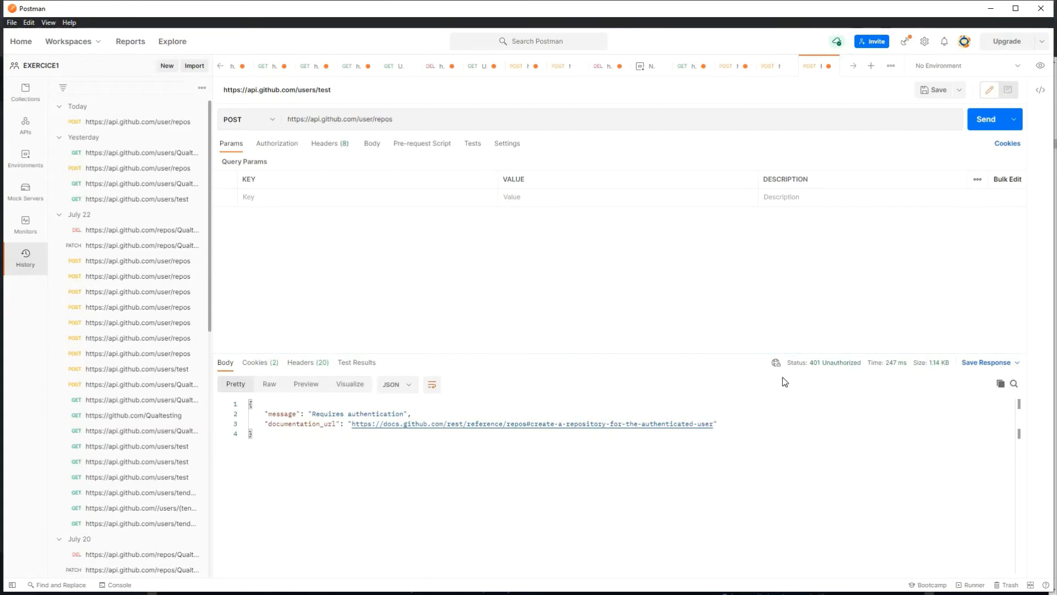
mouse_move(800, 362)
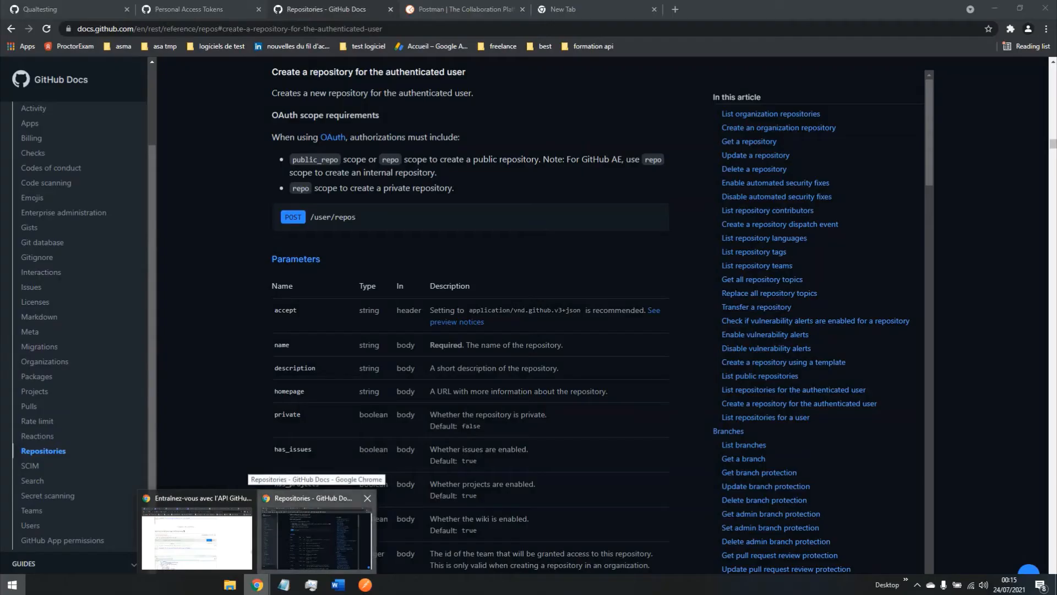
click(316, 536)
click(80, 14)
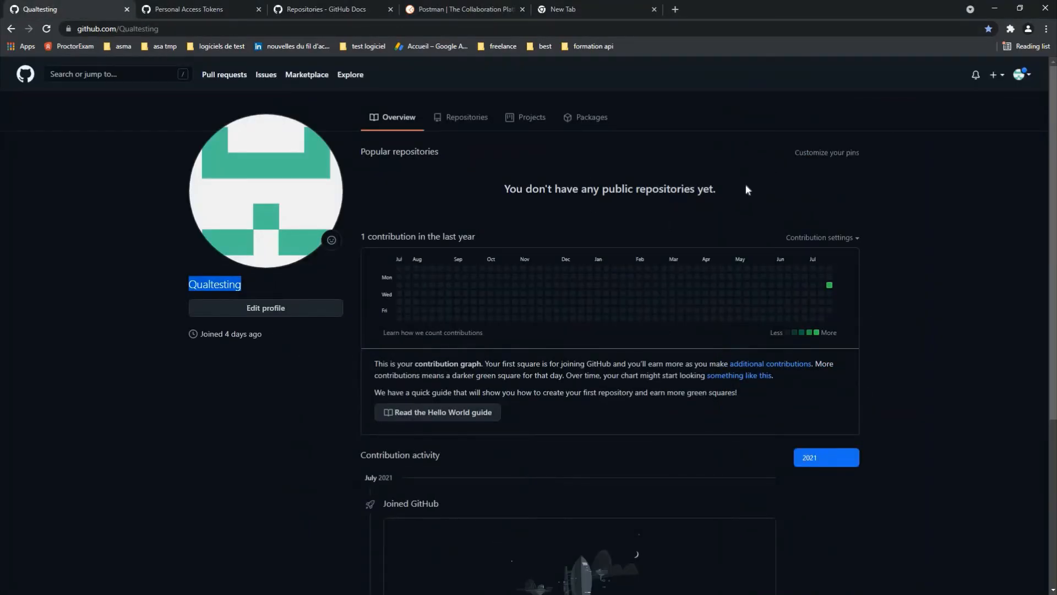
drag(716, 189, 400, 94)
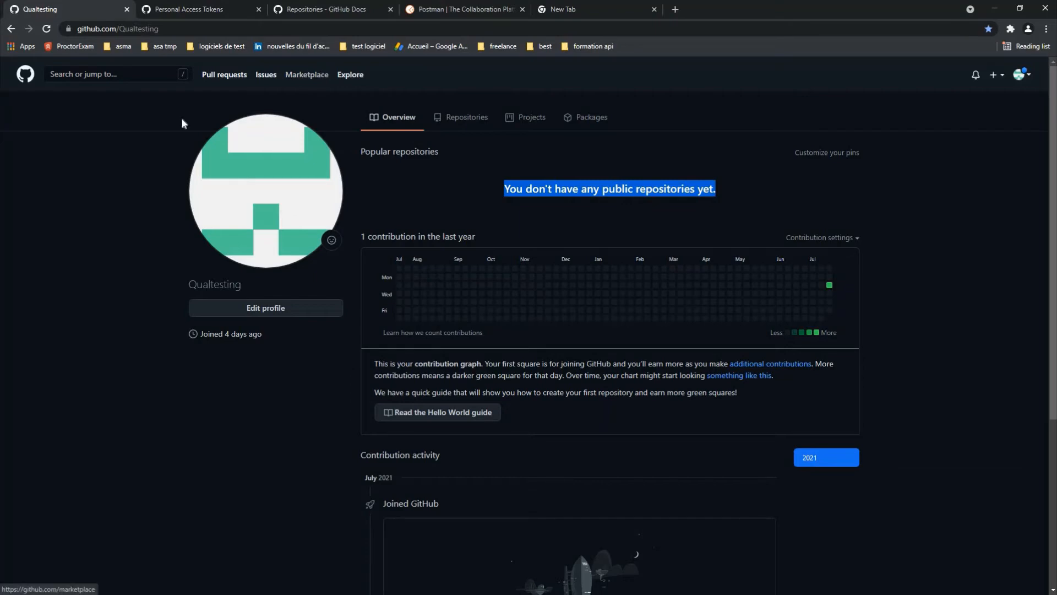
key(super)
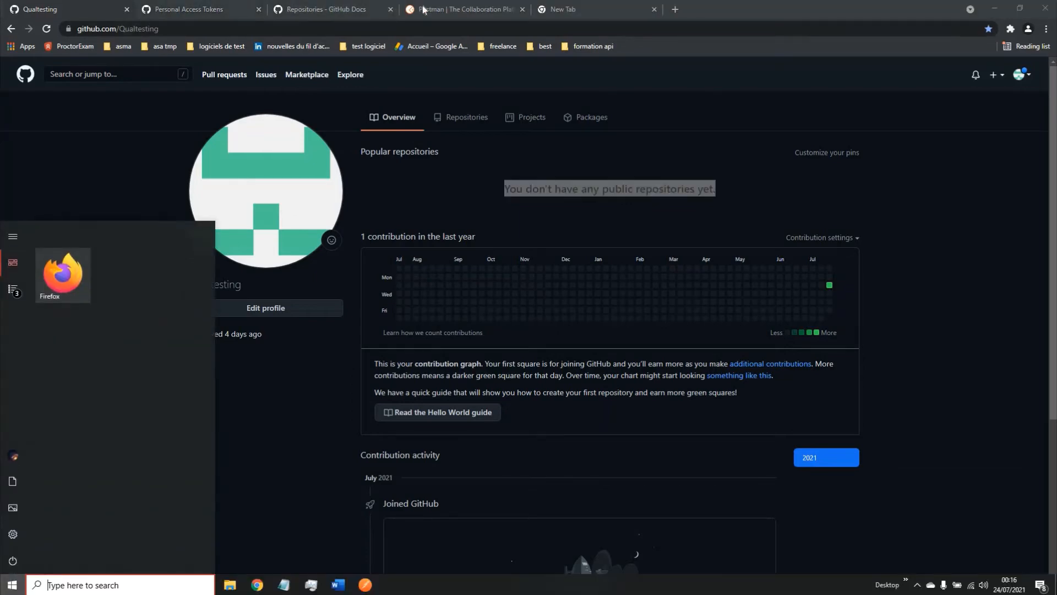
click(365, 584)
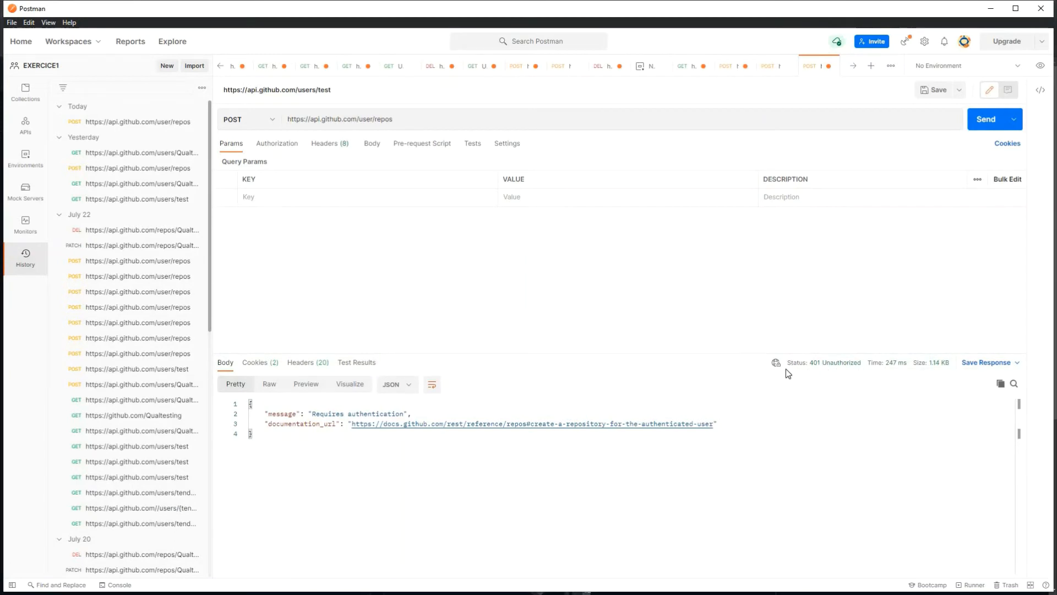
Step: Select the token line in the Notepad notes, undoing an accidental overwrite
mouse_move(791, 365)
key(super)
mouse_move(284, 585)
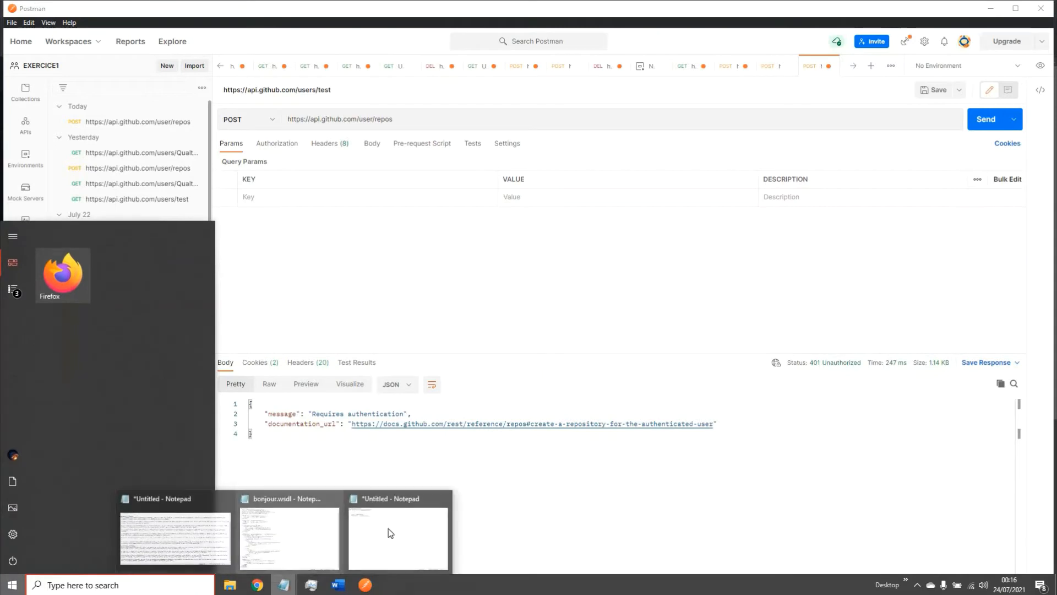
click(398, 537)
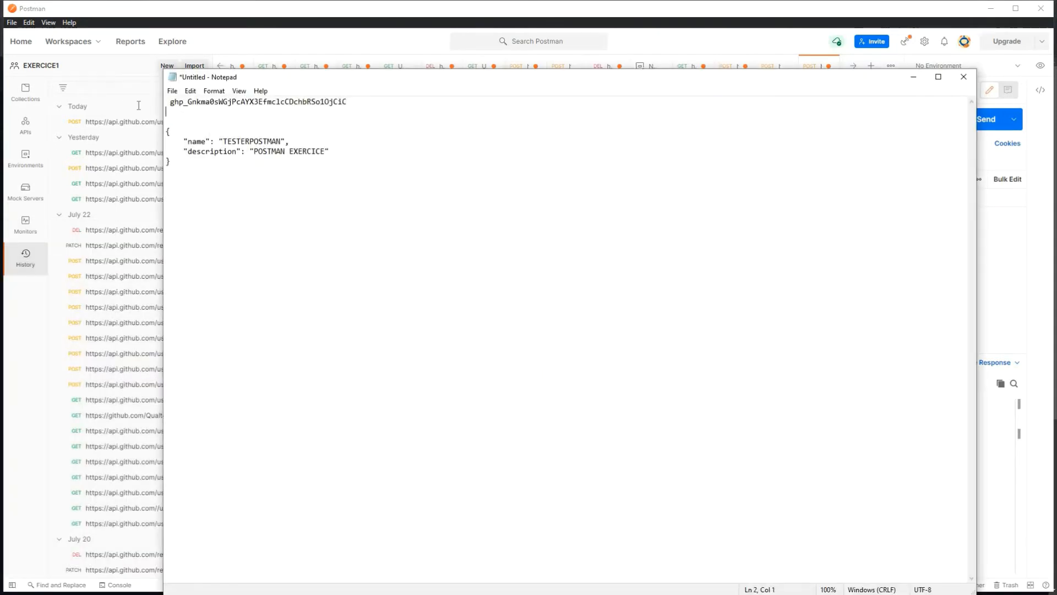
shift+click(164, 103)
key(ctrl+c)
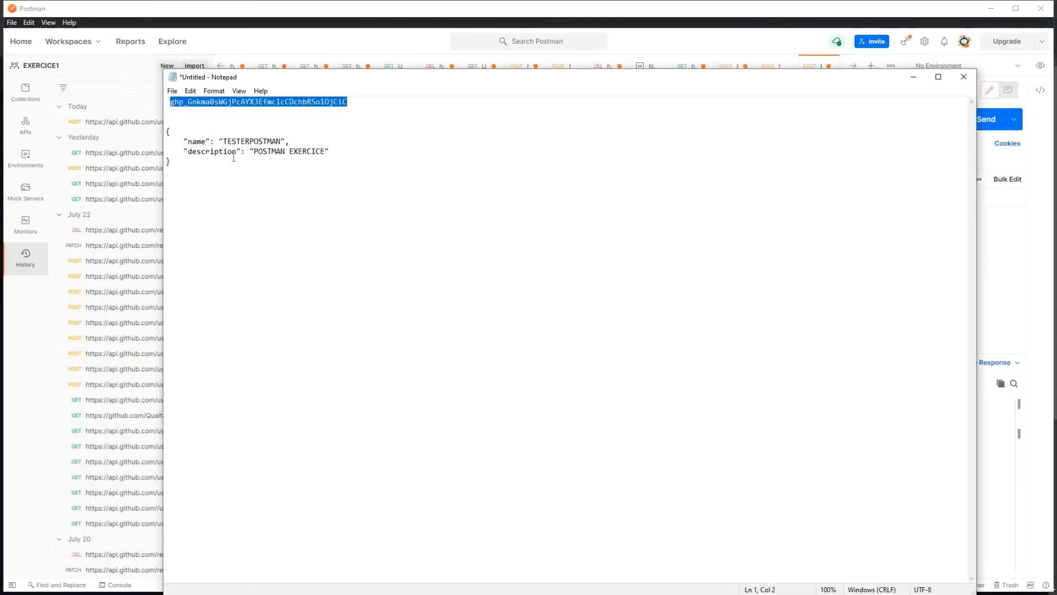
text(C)
key(ctrl+z)
Step: Add a query parameter key AUTH to the POST request
click(913, 77)
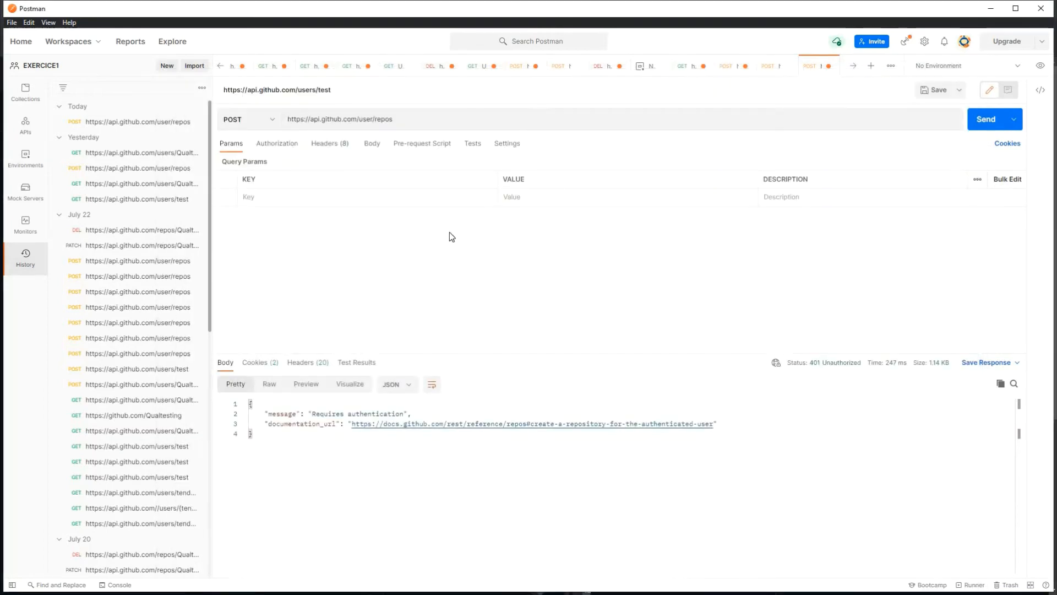
click(352, 196)
text(AUTH)
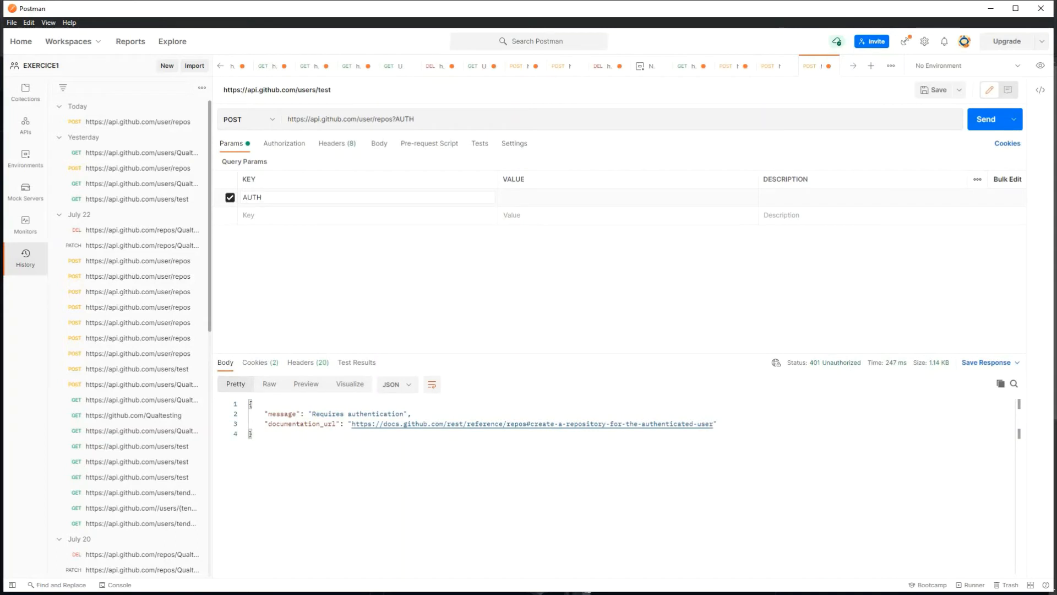
Step: Add a Content-Type header with the value application/json
click(332, 146)
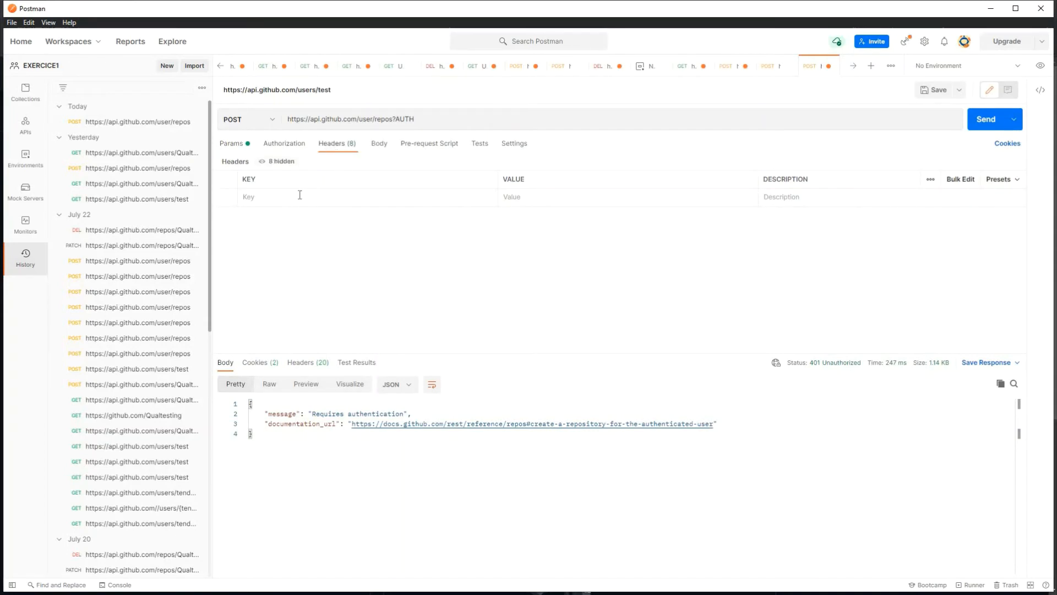
click(263, 197)
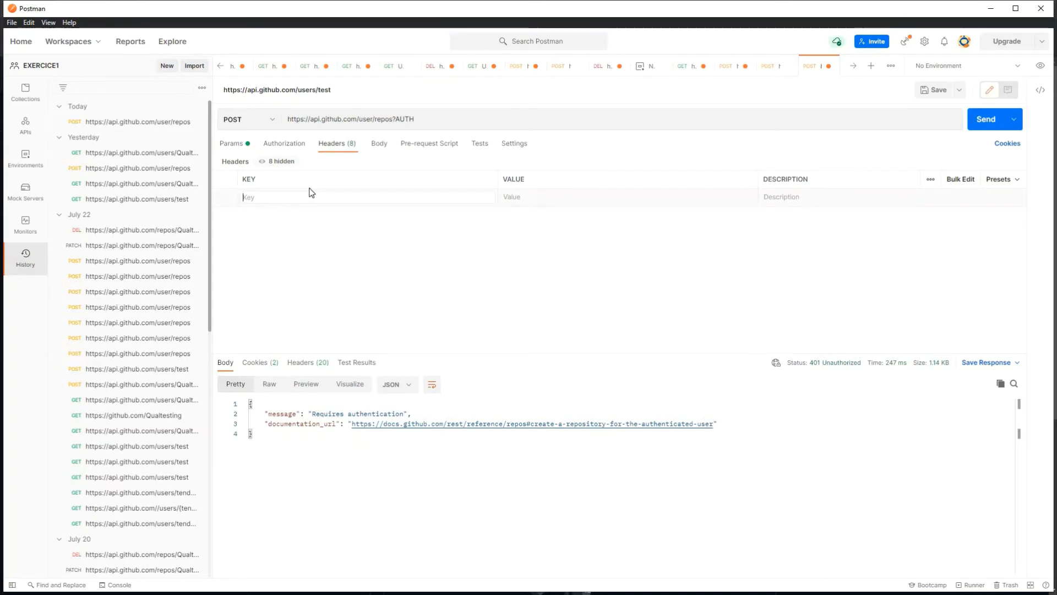
text(CONTENT)
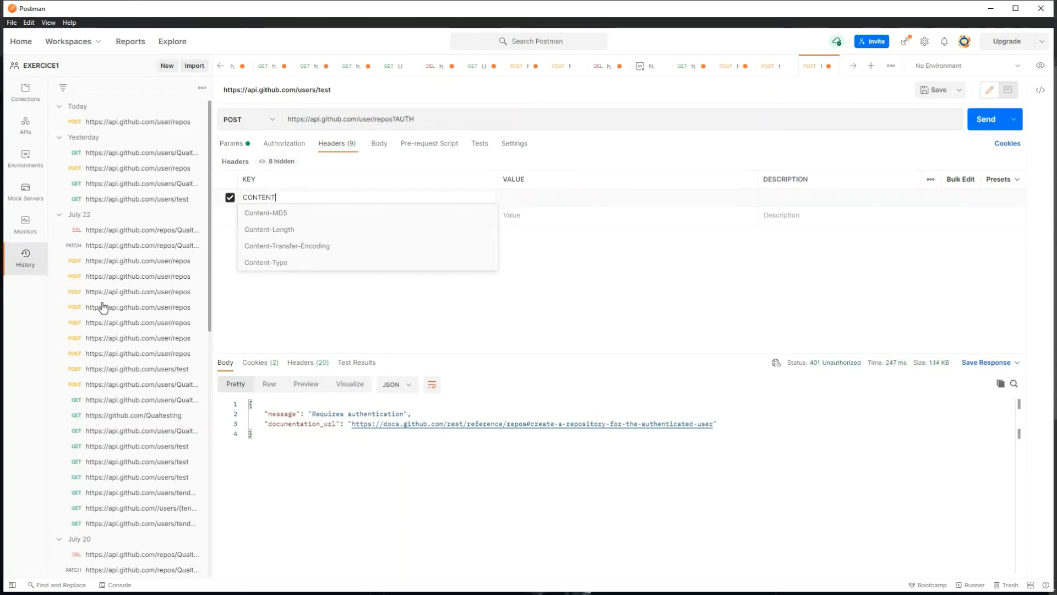
key(Return)
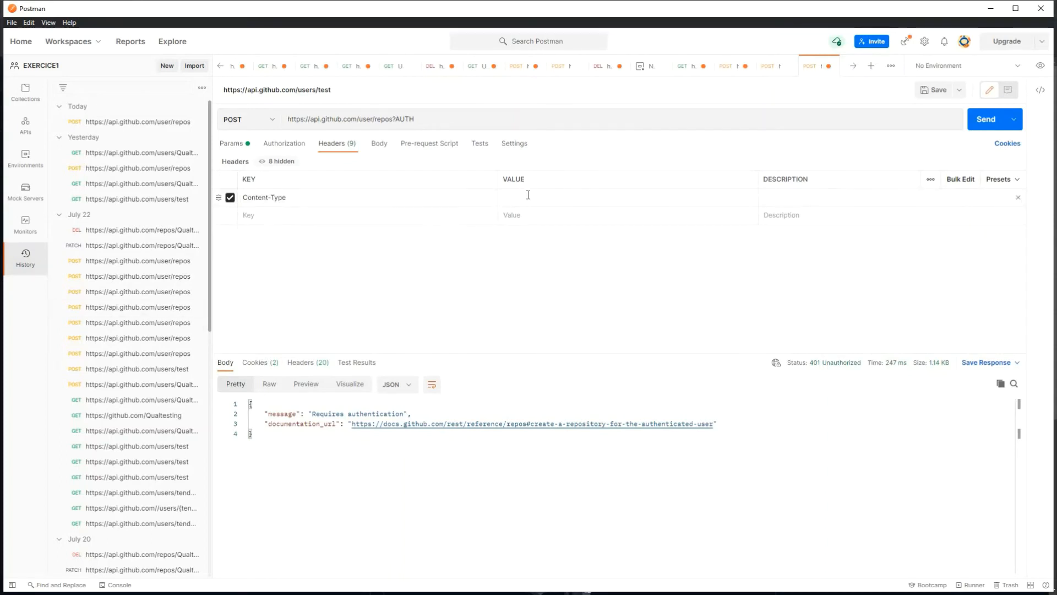
click(528, 196)
text(A)
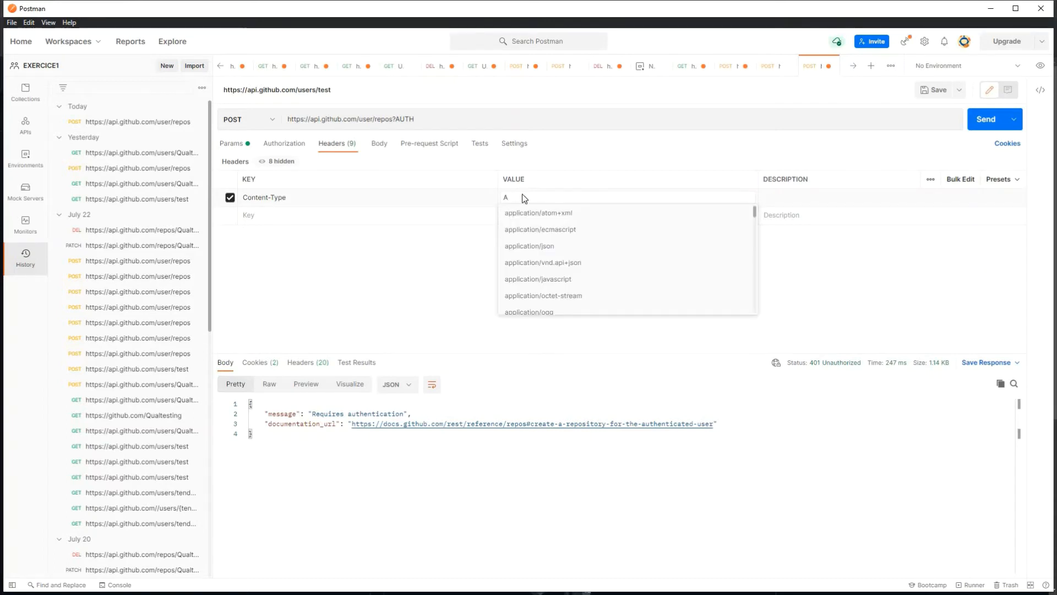
click(553, 246)
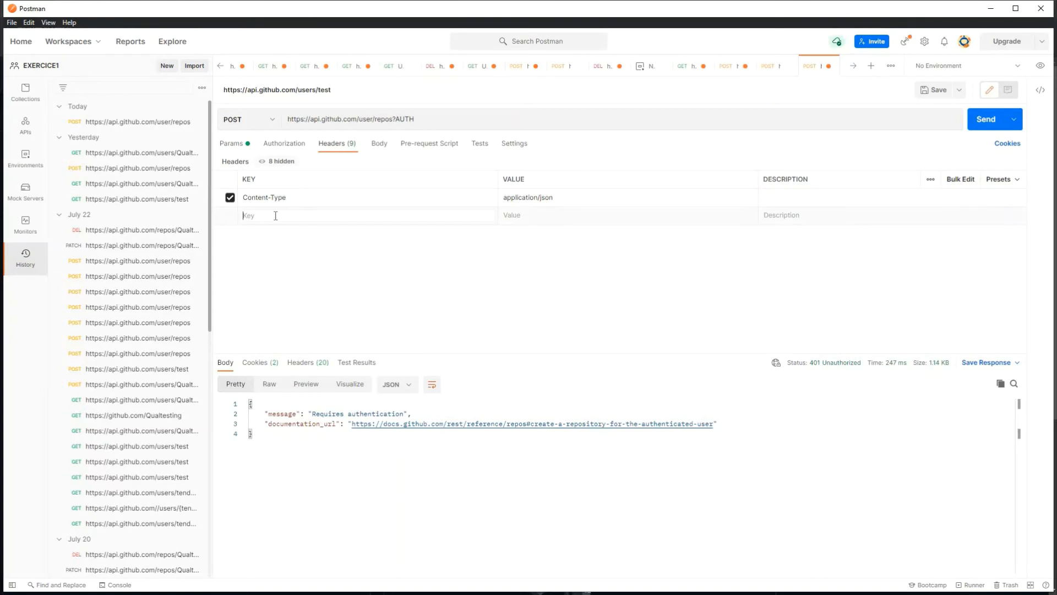
Step: Add an Authorization header set to 'Token' followed by the pasted access token
text(AUT)
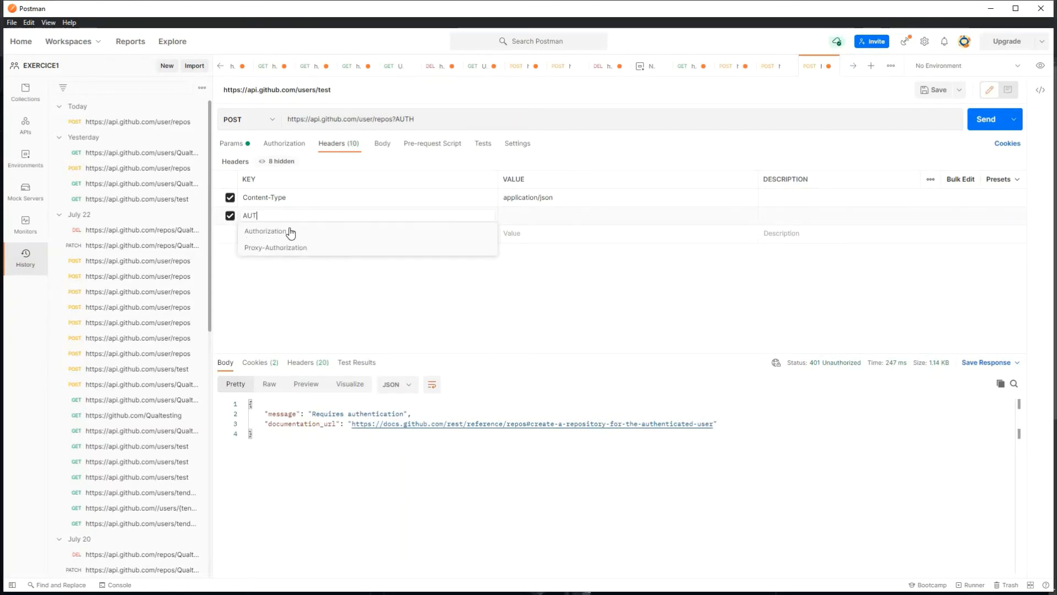
click(290, 231)
key(Tab)
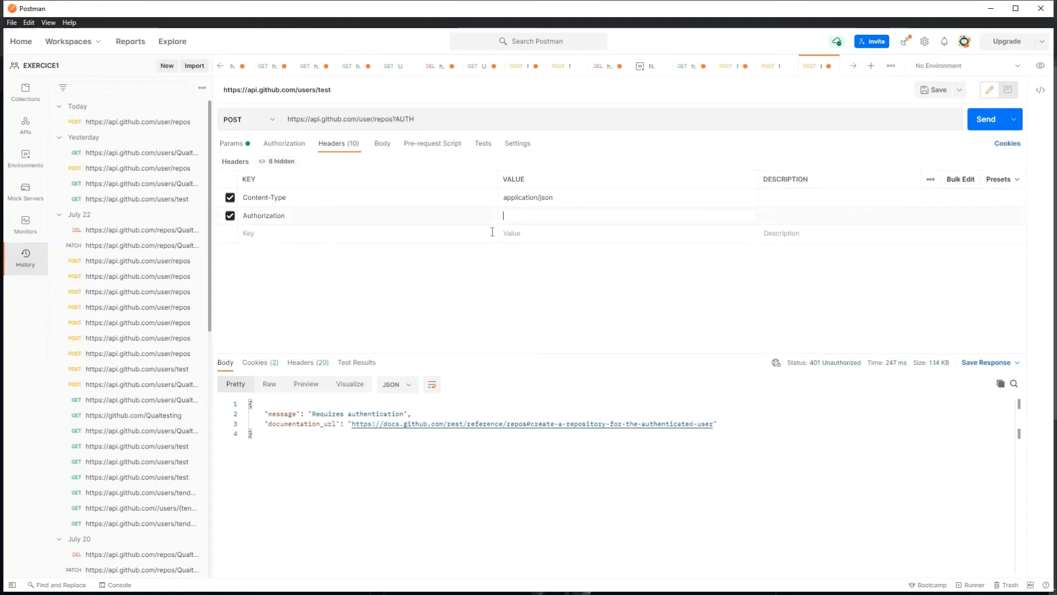
text(T)
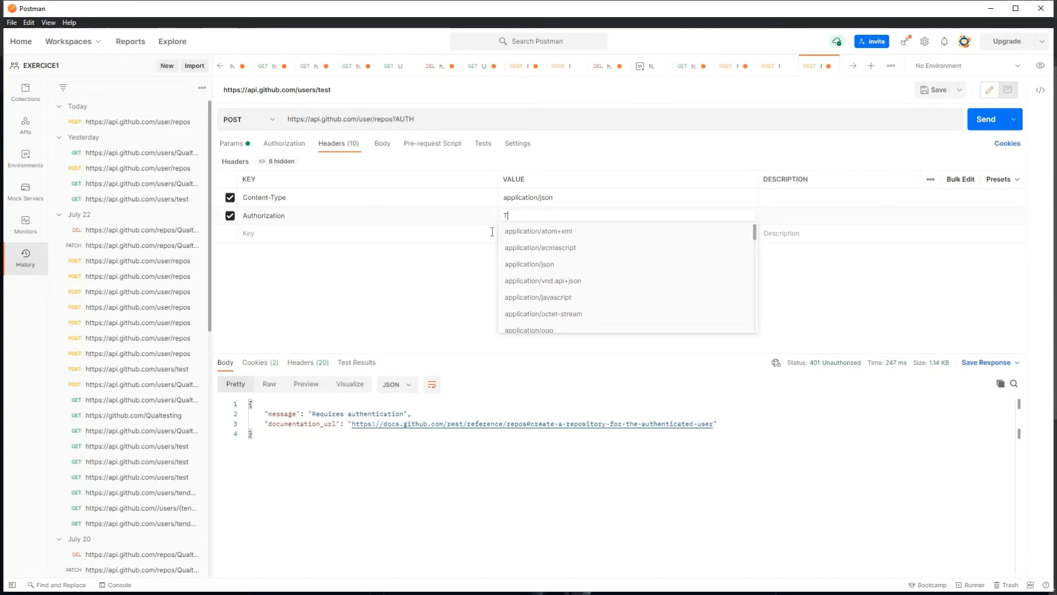
text(oken)
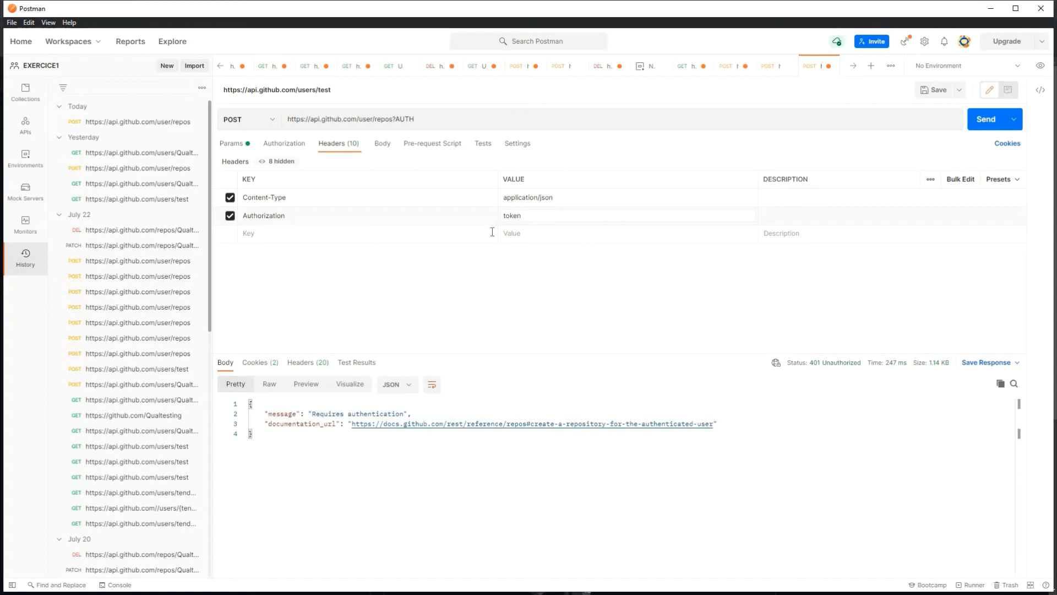
key(ctrl+v)
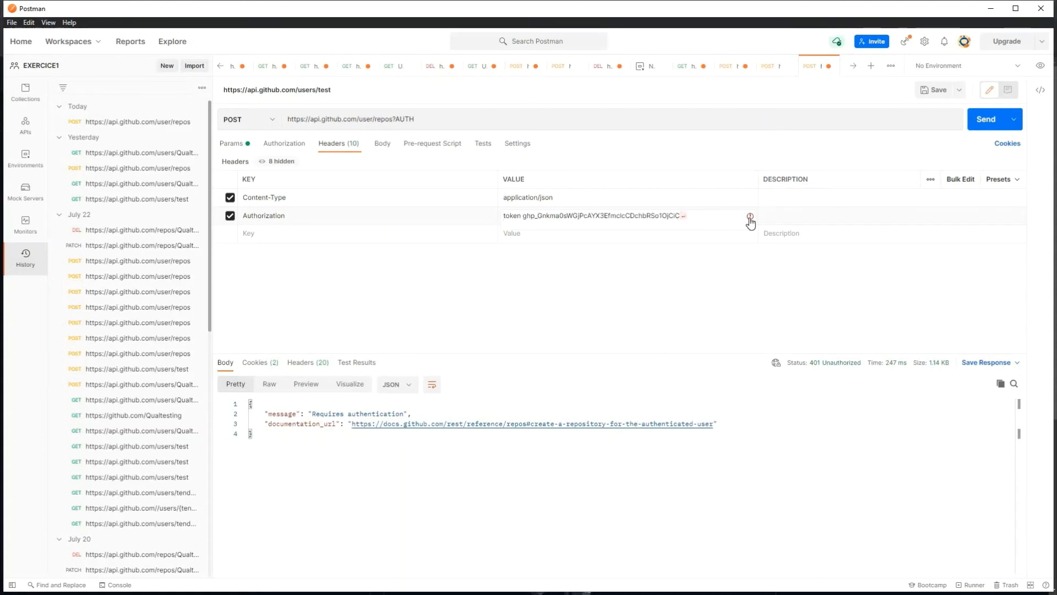
mouse_move(750, 222)
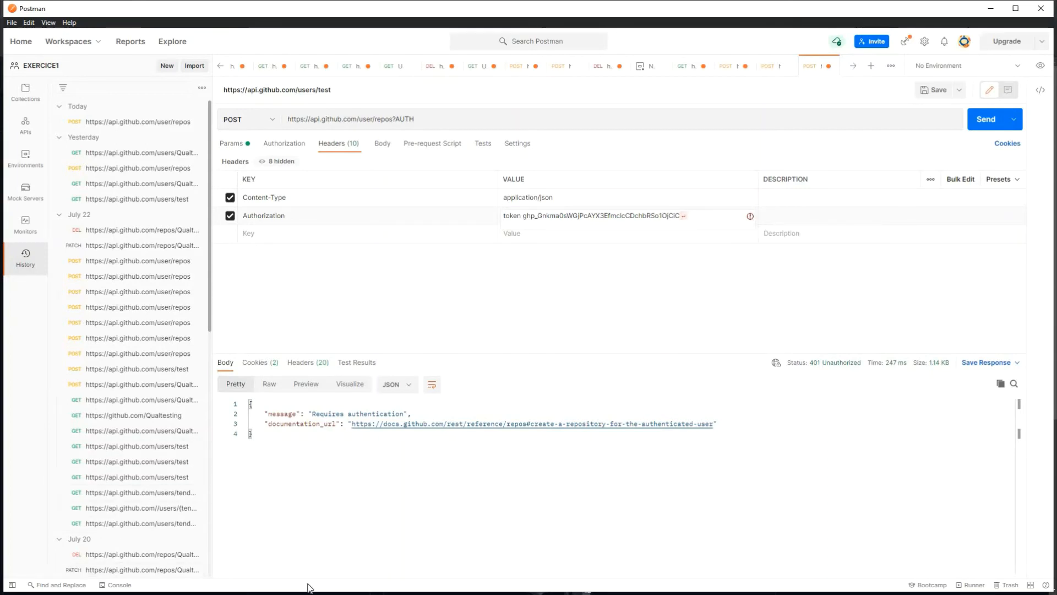
key(super)
click(276, 585)
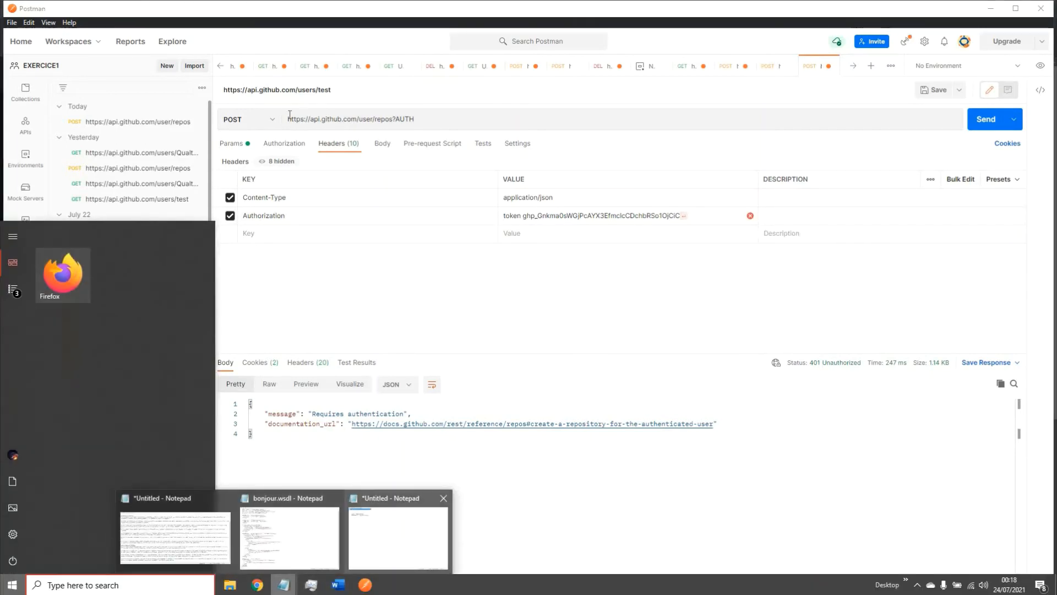
Step: Recopy just the access token, without the space, from the Notepad notes
click(393, 535)
click(356, 104)
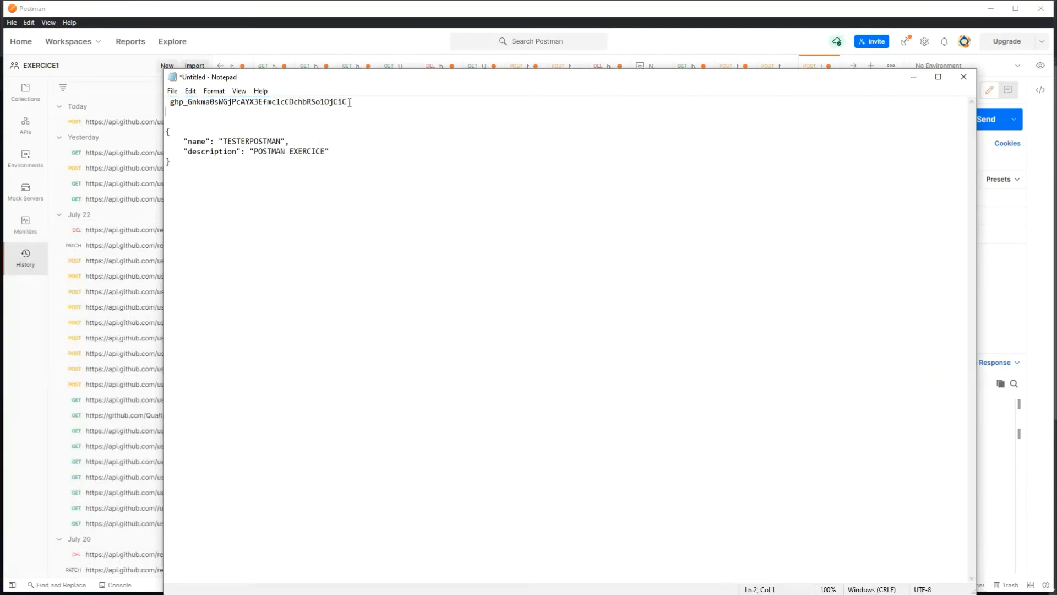
drag(348, 103, 167, 105)
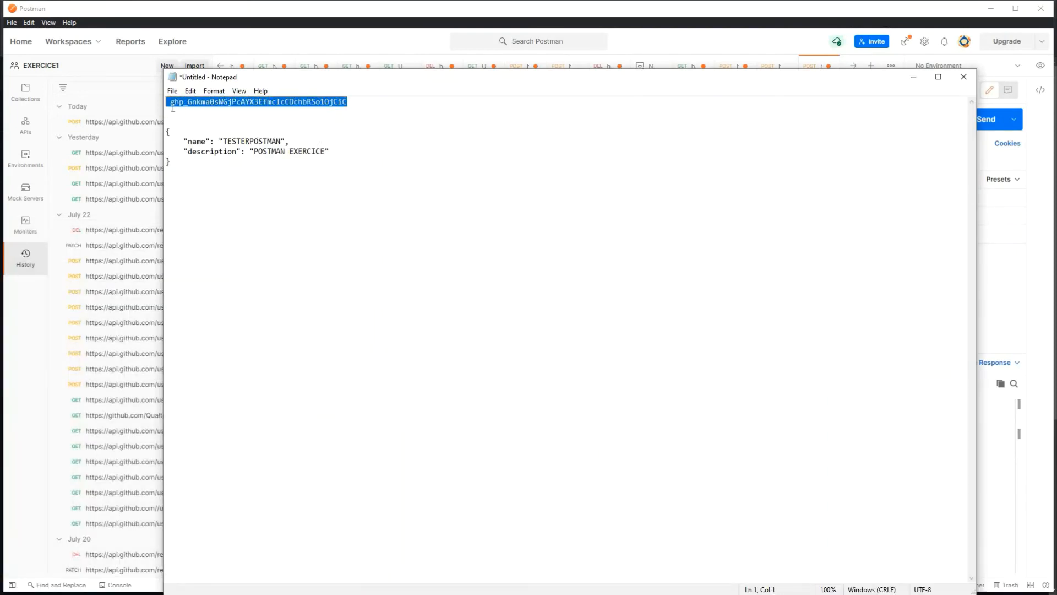
click(170, 110)
double_click(180, 103)
key(Menu)
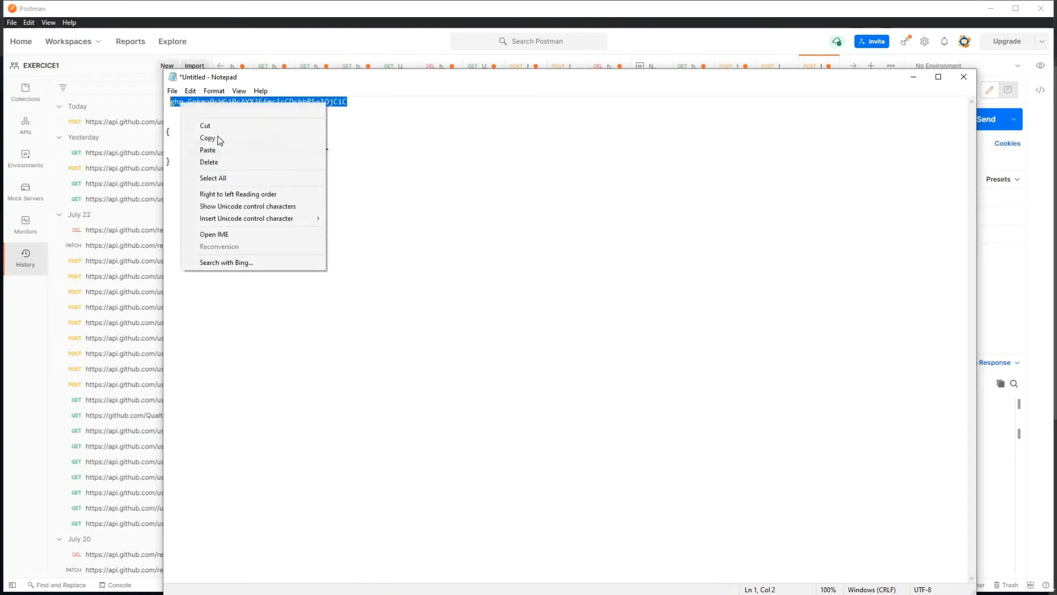
click(214, 138)
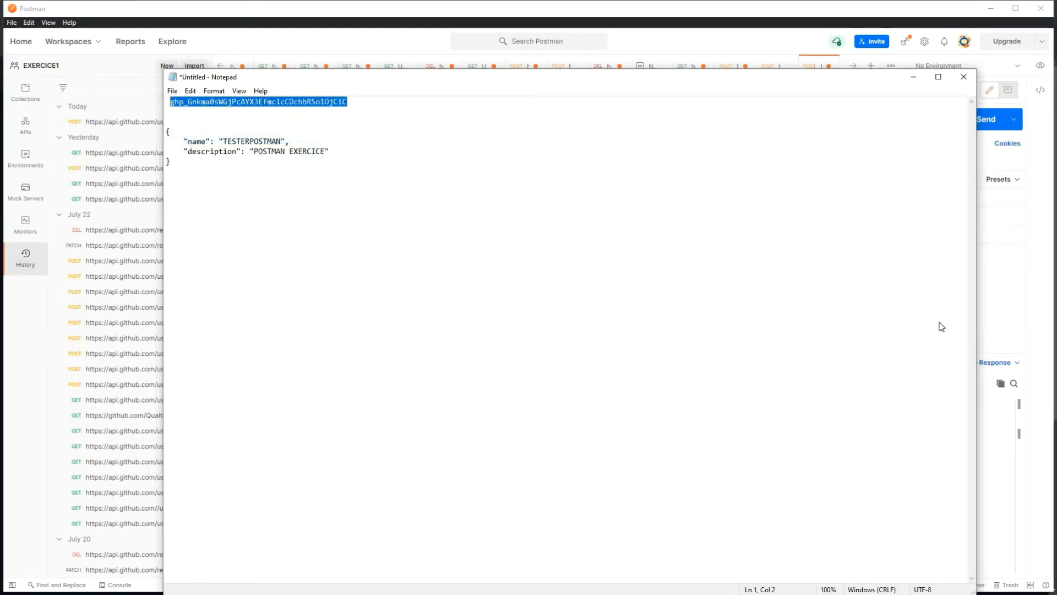
Step: Re-enter the Authorization value as 'token' plus the pasted token and resend the request
key(alt+Tab)
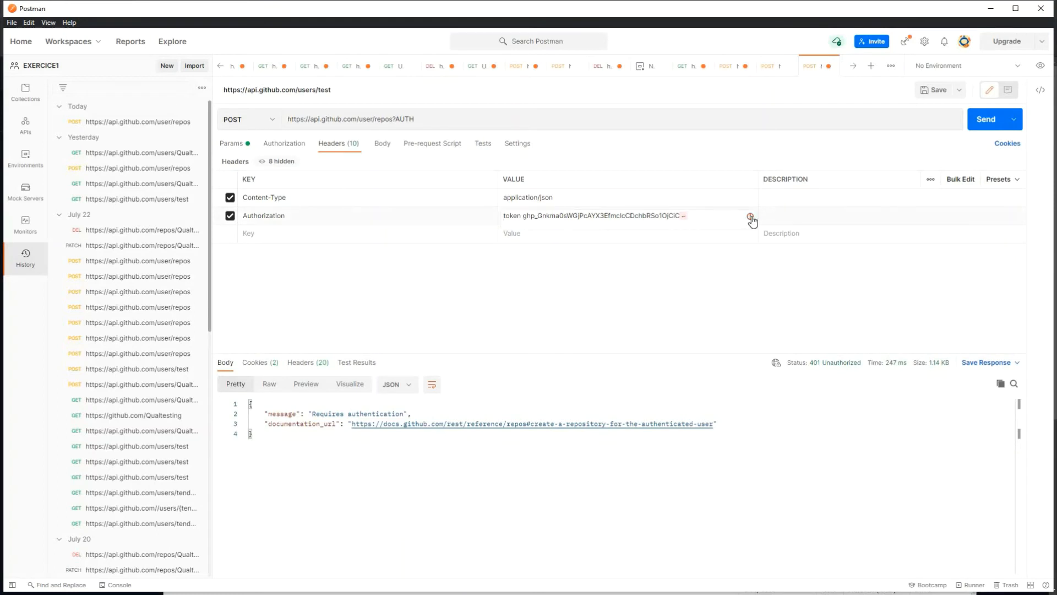
click(557, 220)
double_click(556, 216)
key(BackSpace)
key(BackSpace)
key(BackSpace)
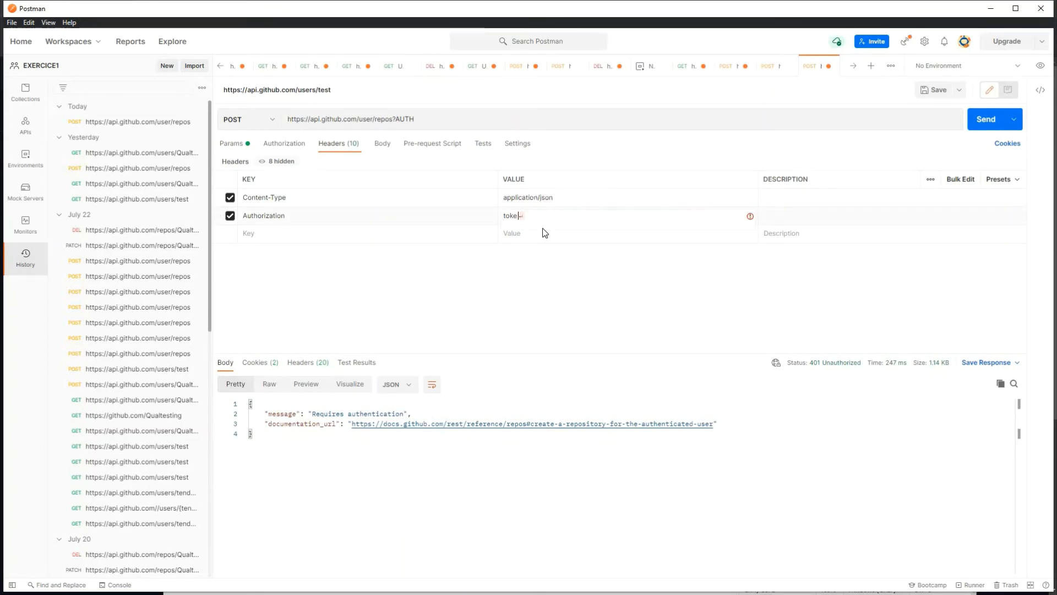
key(BackSpace)
key(BackSpace)
key(BackSpace)
key(BackSpace)
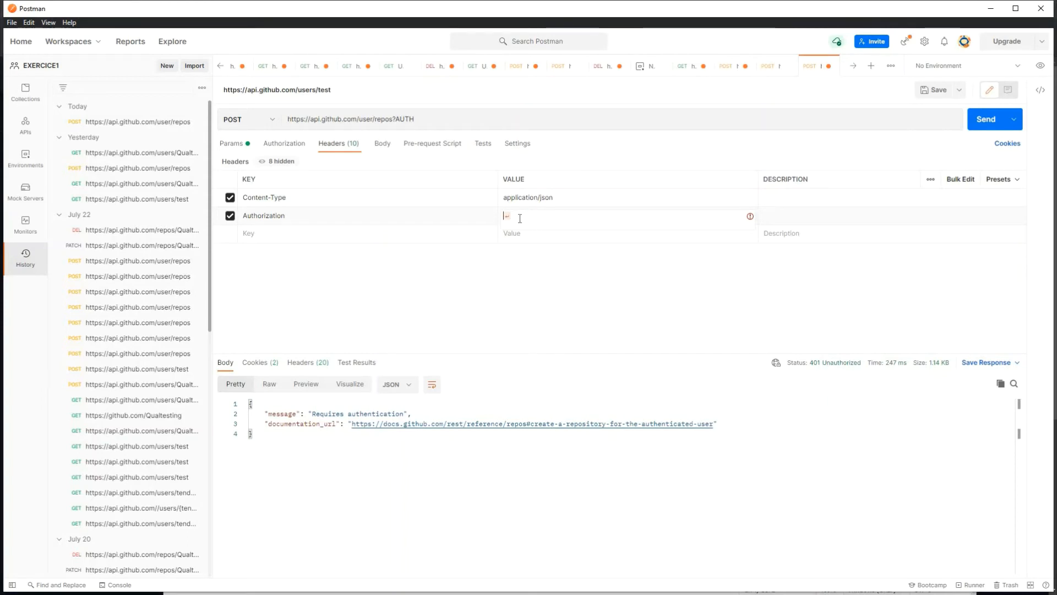
text(token)
key(ctrl+v)
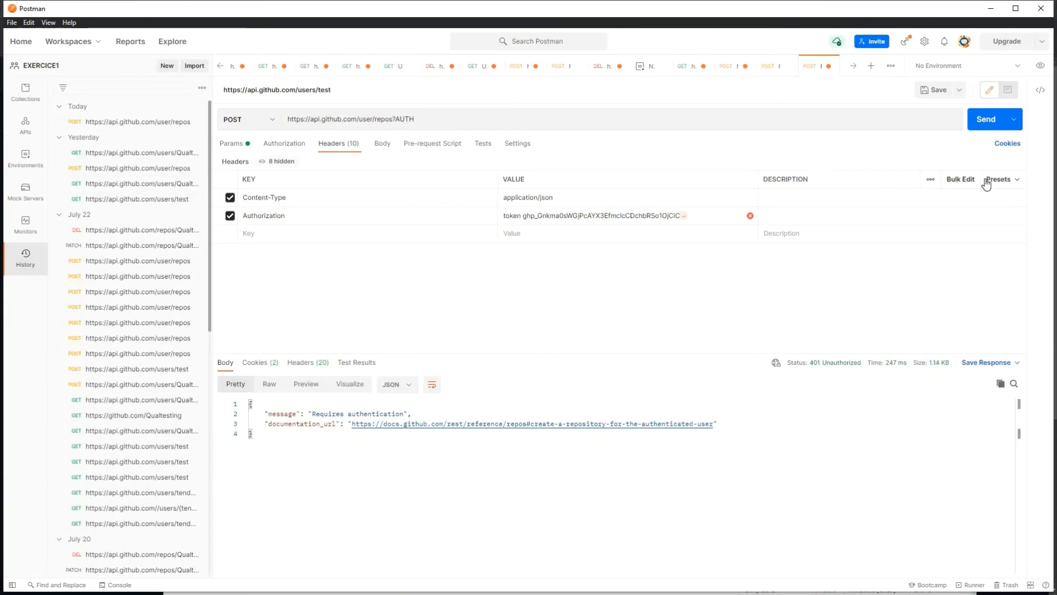
click(990, 123)
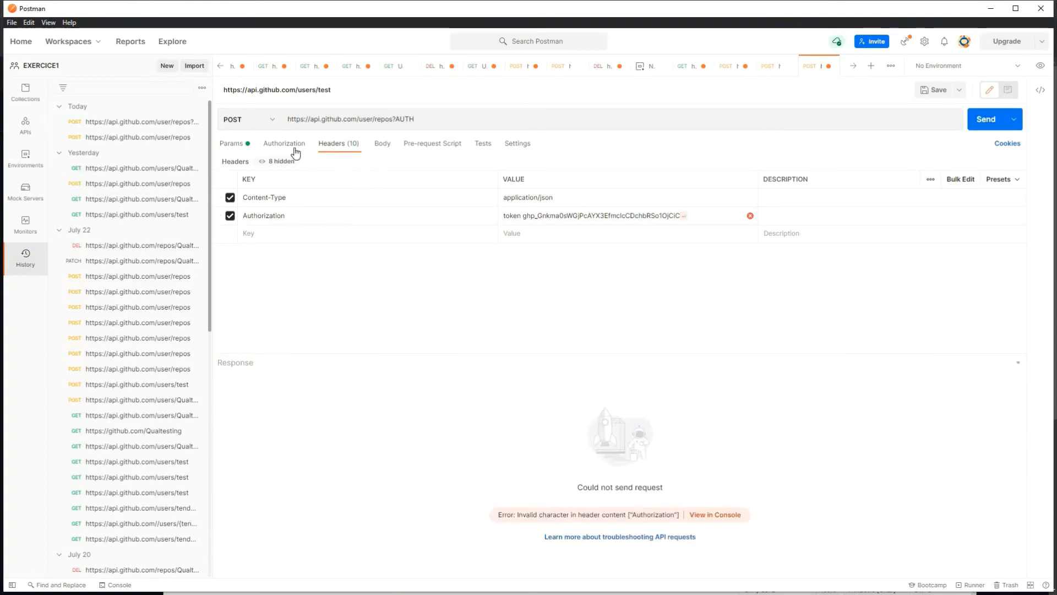
Step: Remove the ?AUTH suffix from the URL and resend the request
click(439, 119)
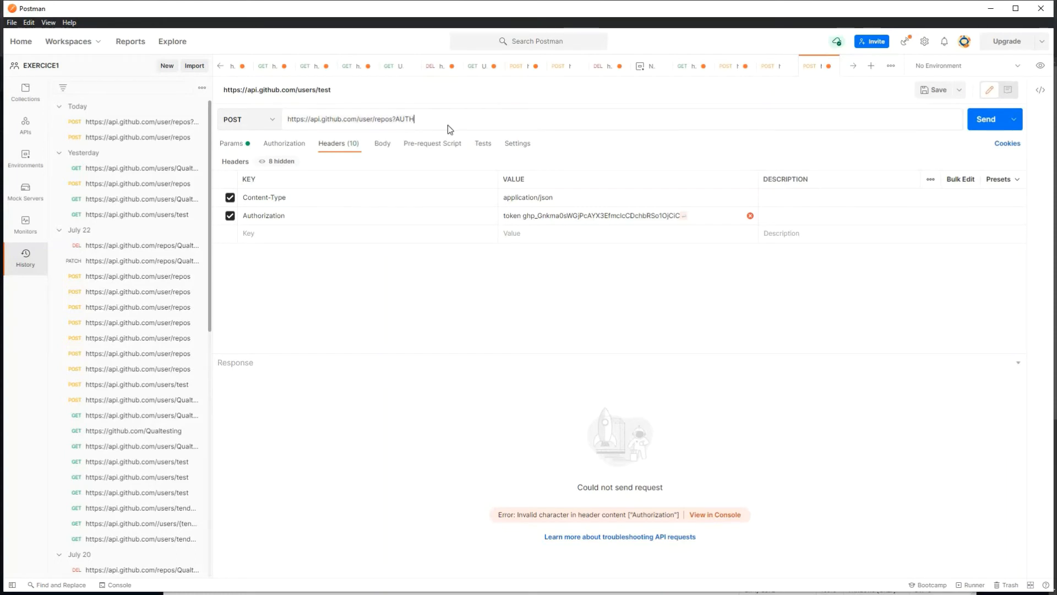
key(BackSpace)
key(BackSpace)
key(BackSpace)
key(BackSpace)
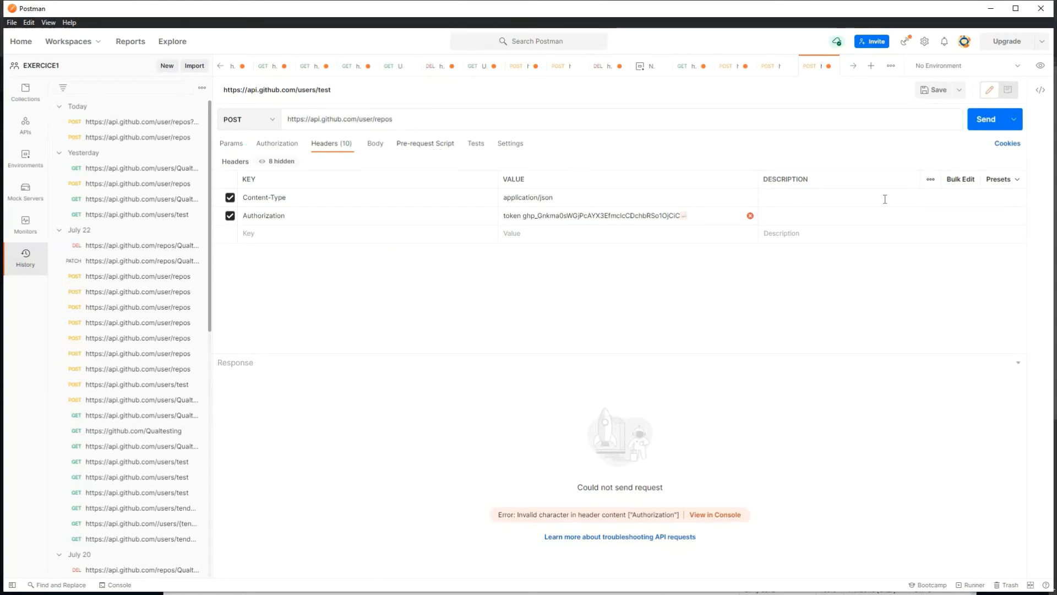
click(985, 125)
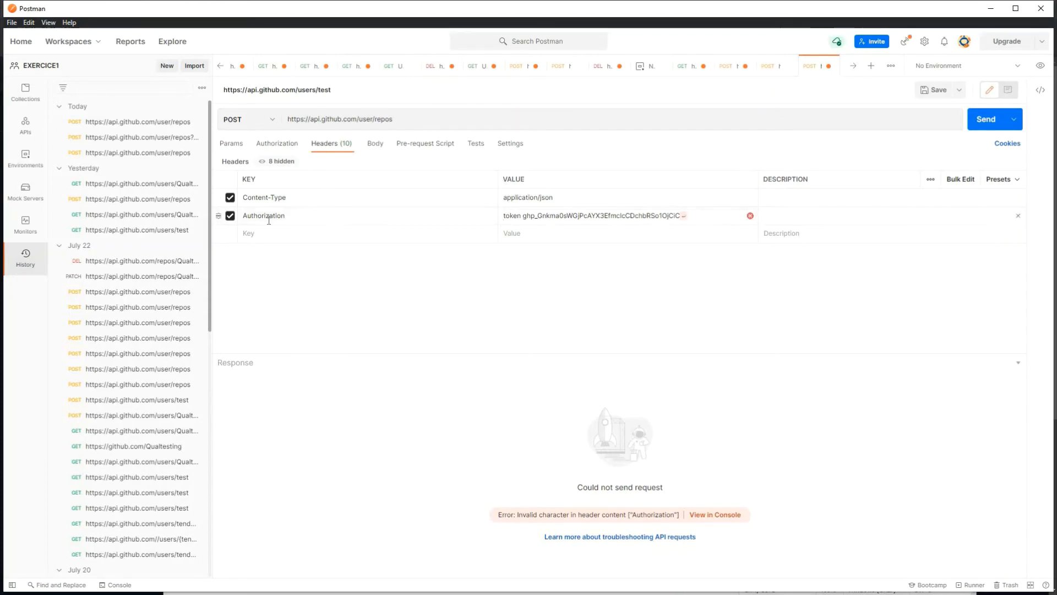
Step: Disable the faulty Authorization header and add a new one with 'token' plus the pasted token
click(230, 216)
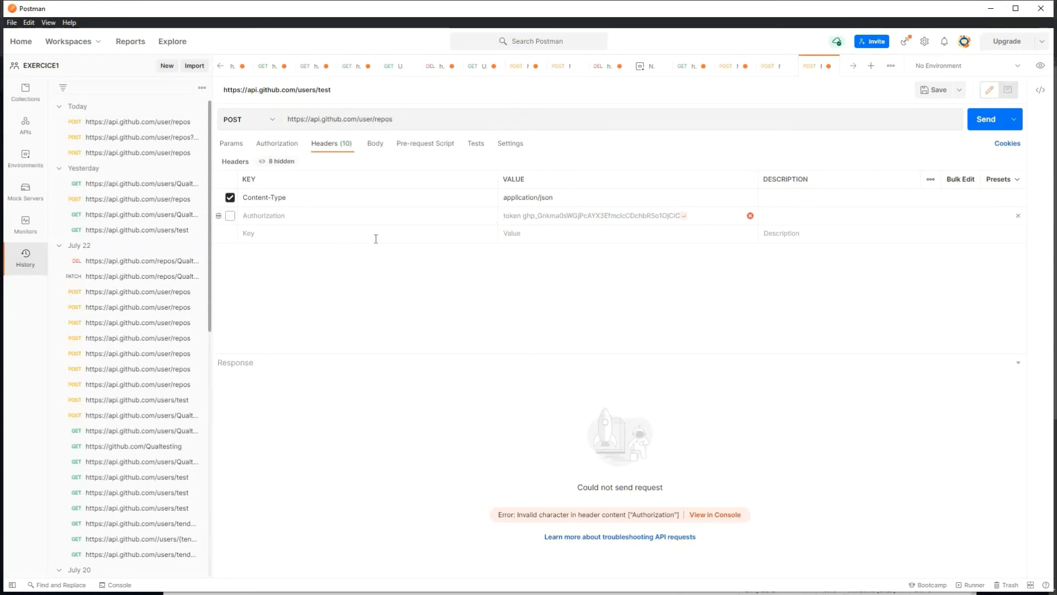
click(246, 233)
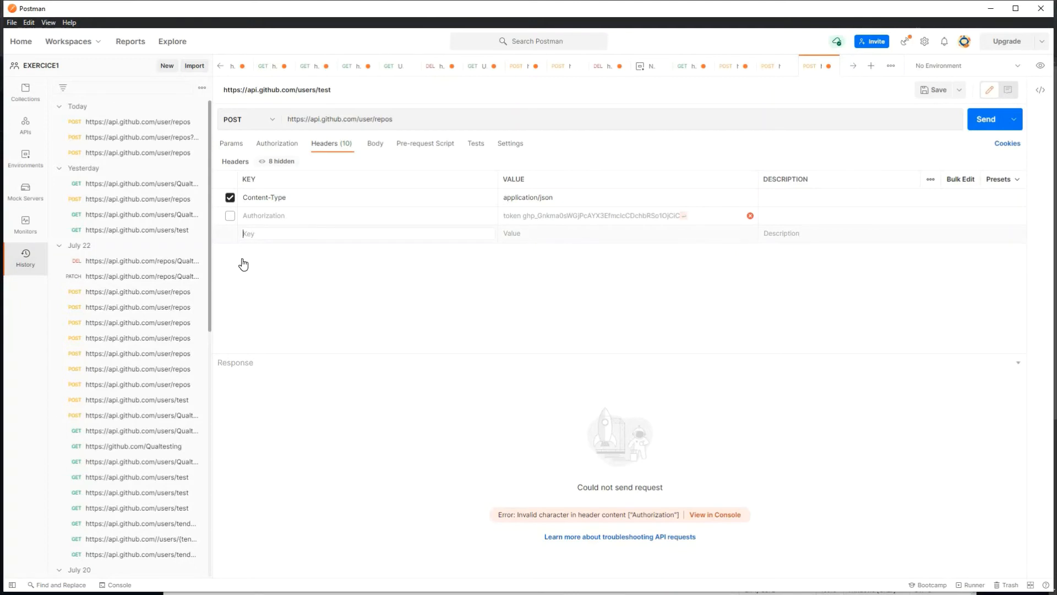
text(aut)
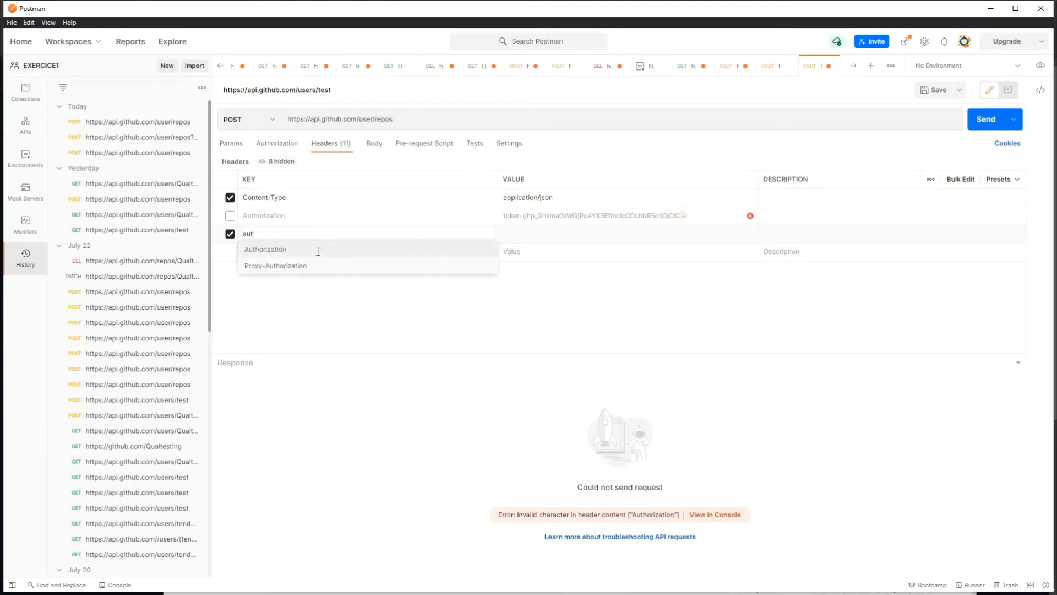
click(314, 249)
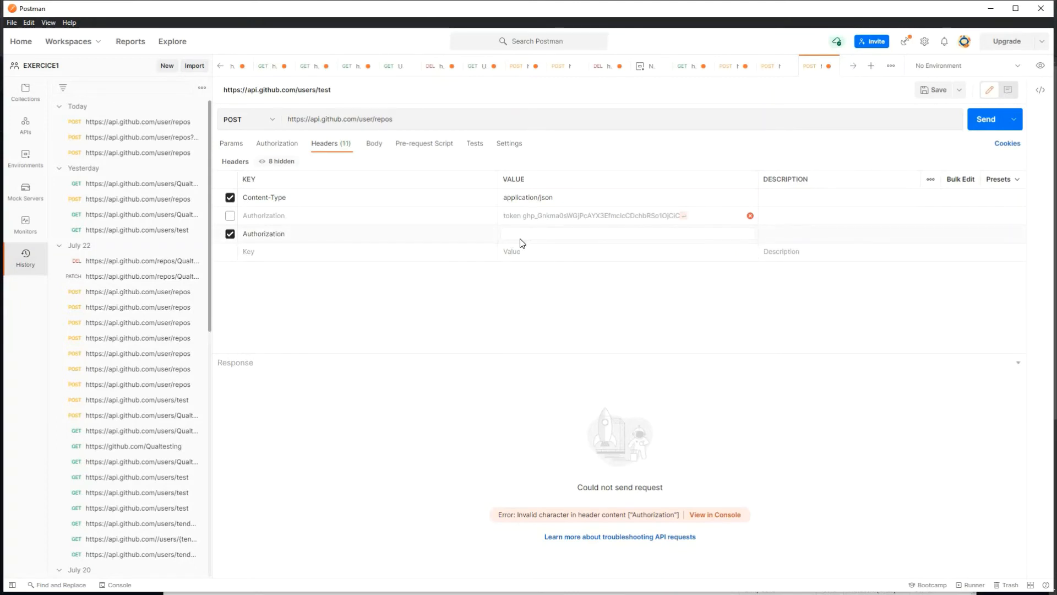
text(toek)
key(BackSpace)
key(BackSpace)
text(ken)
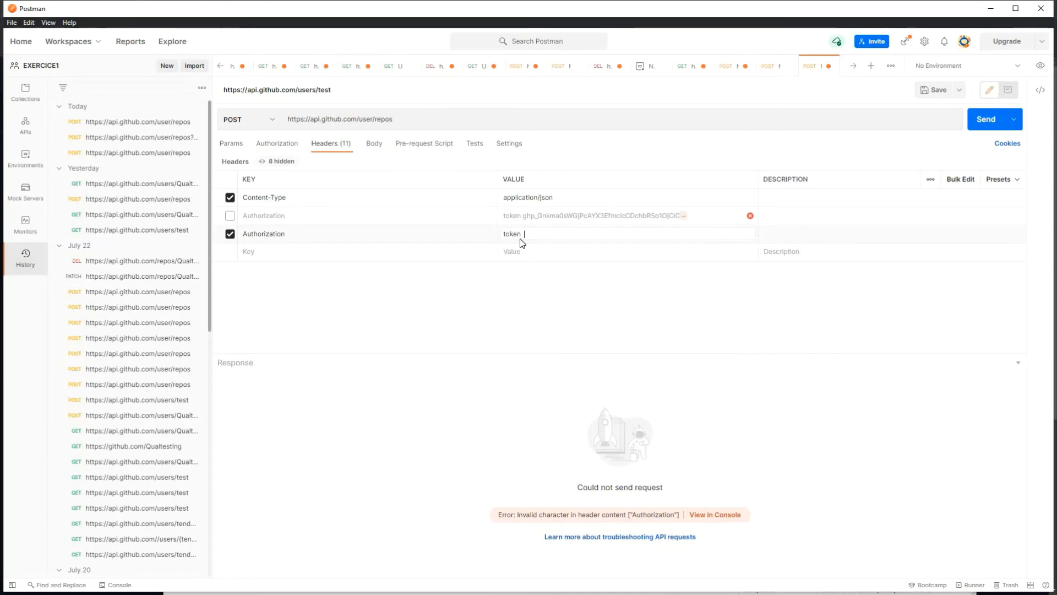
key(ctrl+v)
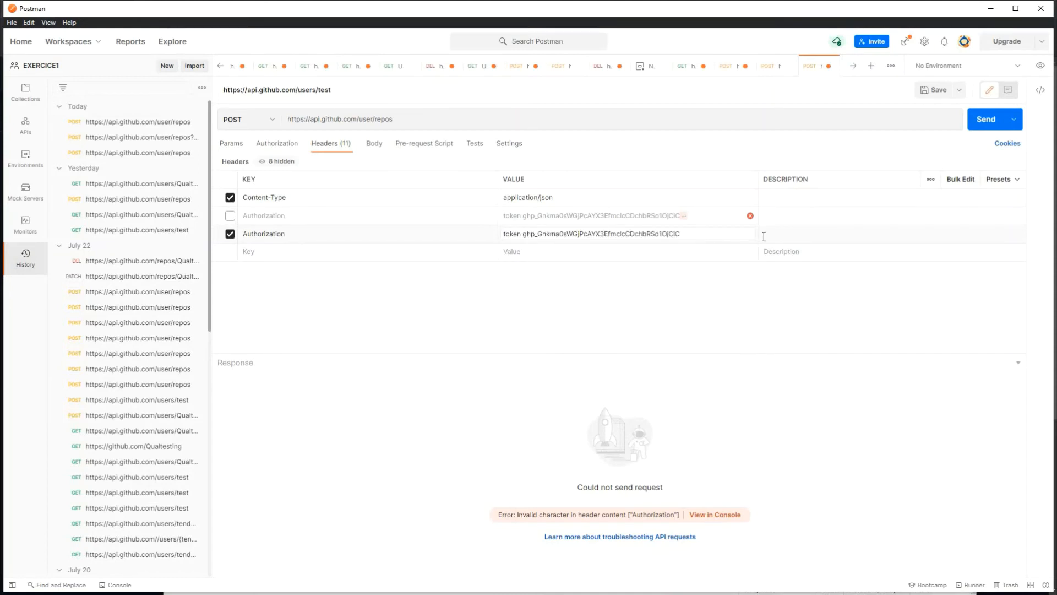
Step: Send the request, getting 400 Bad Request: 'Body should be a JSON object'
click(981, 126)
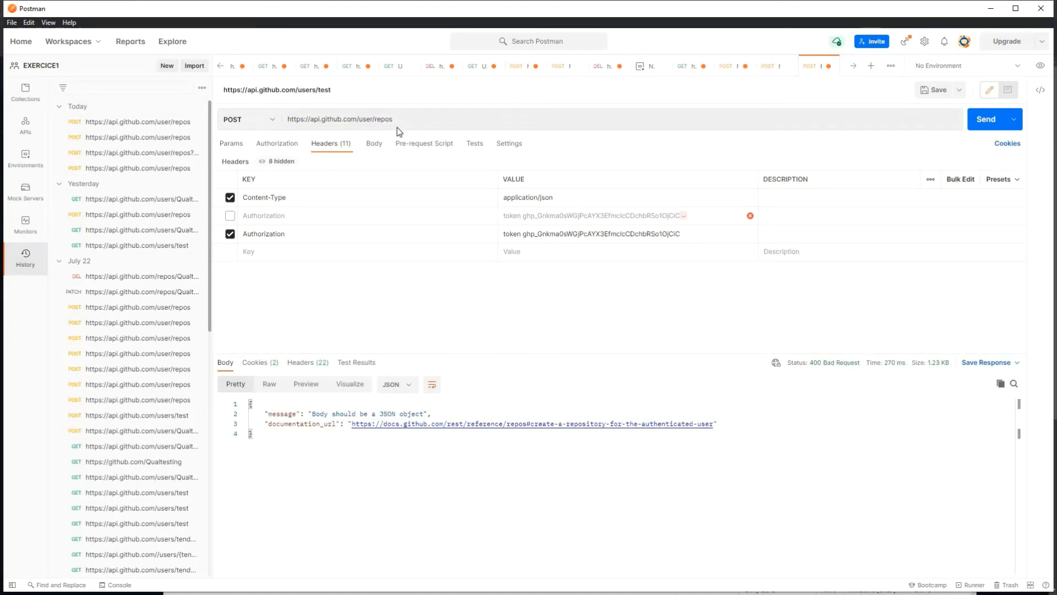
drag(394, 119, 277, 125)
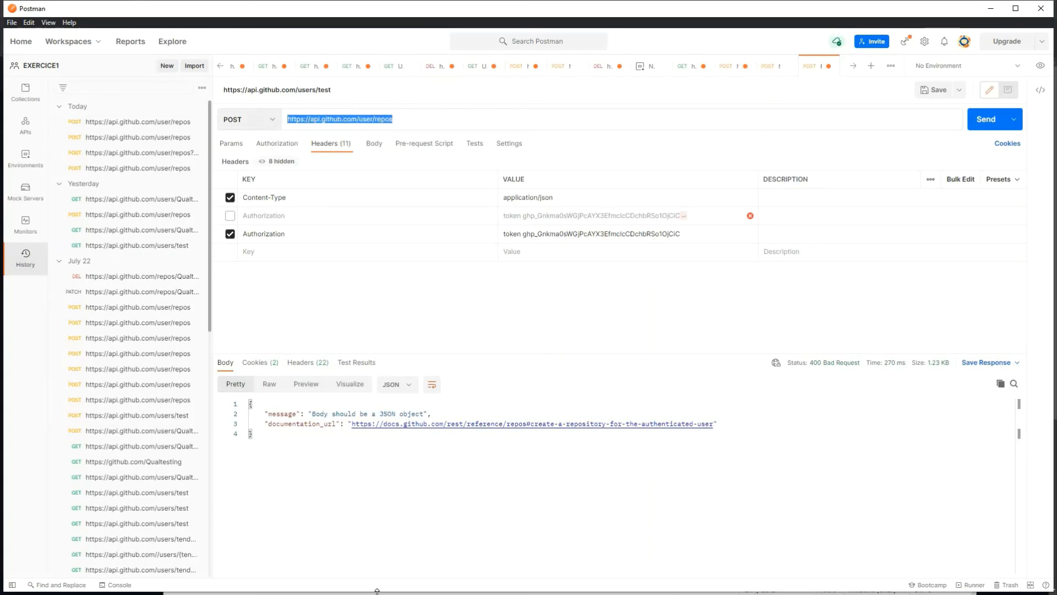
key(super)
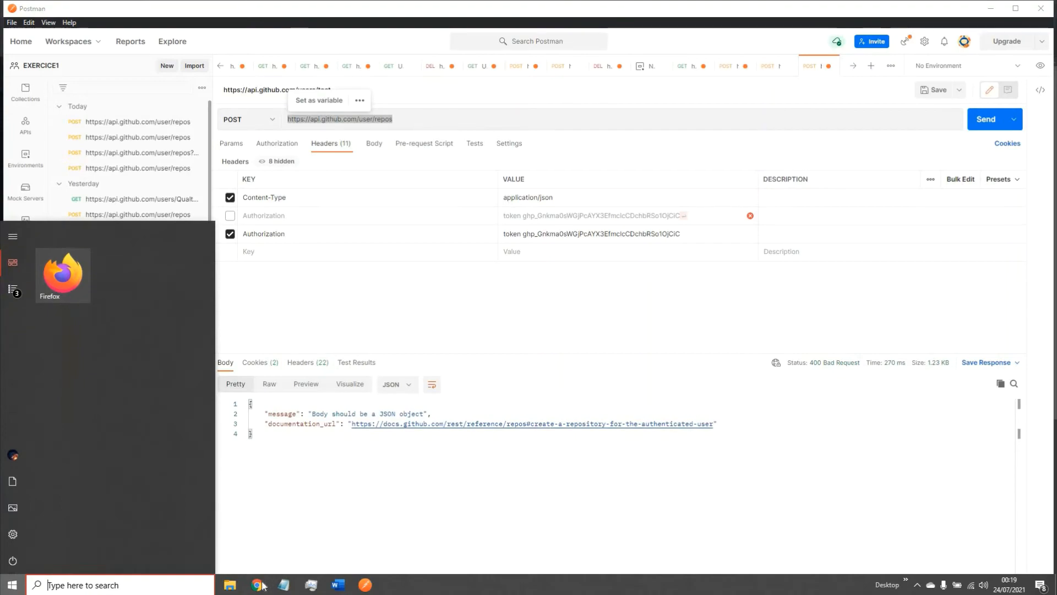
Step: Switch to the GitHub Docs Repositories tab and scroll to the POST /user/repos Parameters table
mouse_move(257, 585)
click(321, 508)
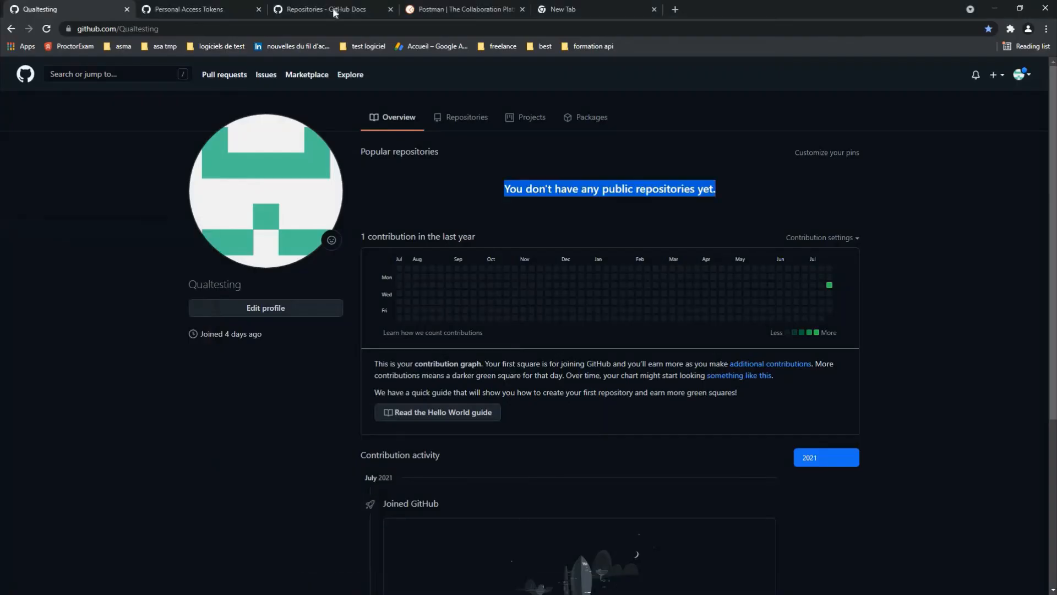
click(333, 10)
scroll(578, 355, up, 4)
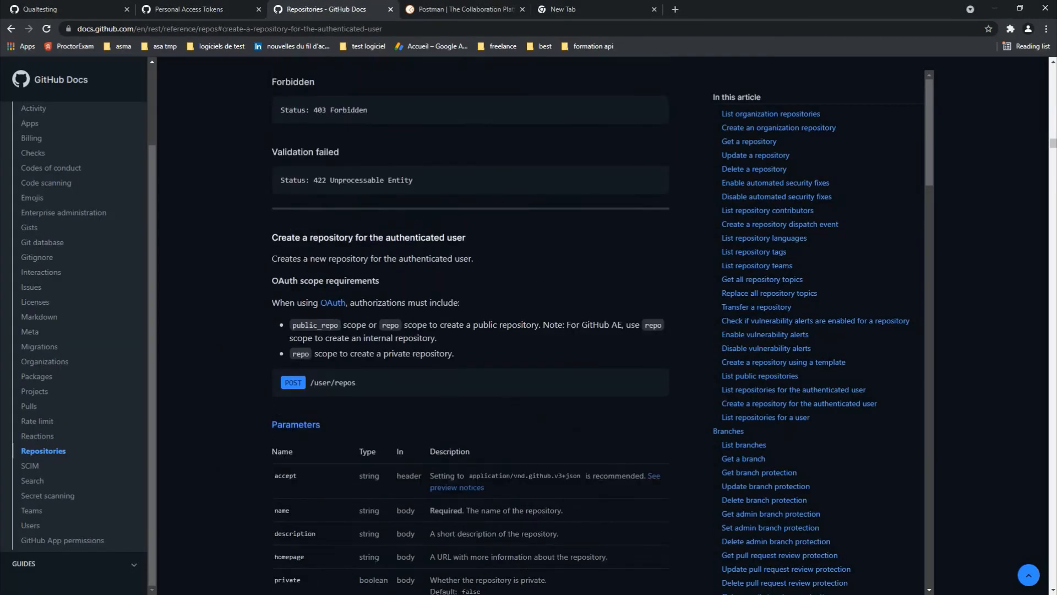
scroll(563, 374, down, 4)
scroll(563, 373, up, 4)
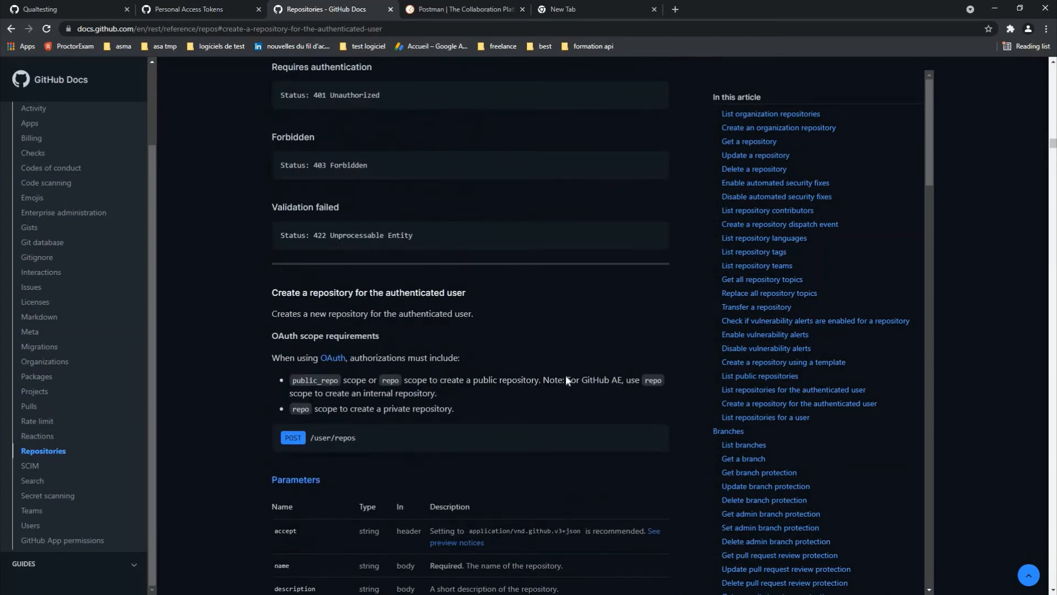
scroll(566, 380, down, 10)
scroll(567, 387, down, 5)
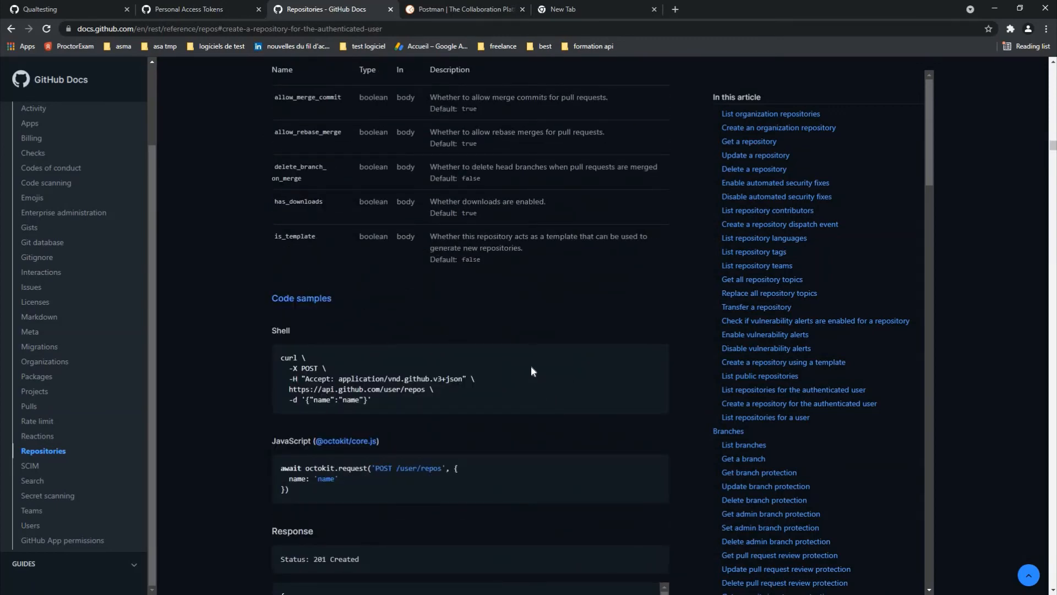
scroll(530, 371, down, 5)
scroll(526, 354, up, 8)
scroll(270, 192, up, 6)
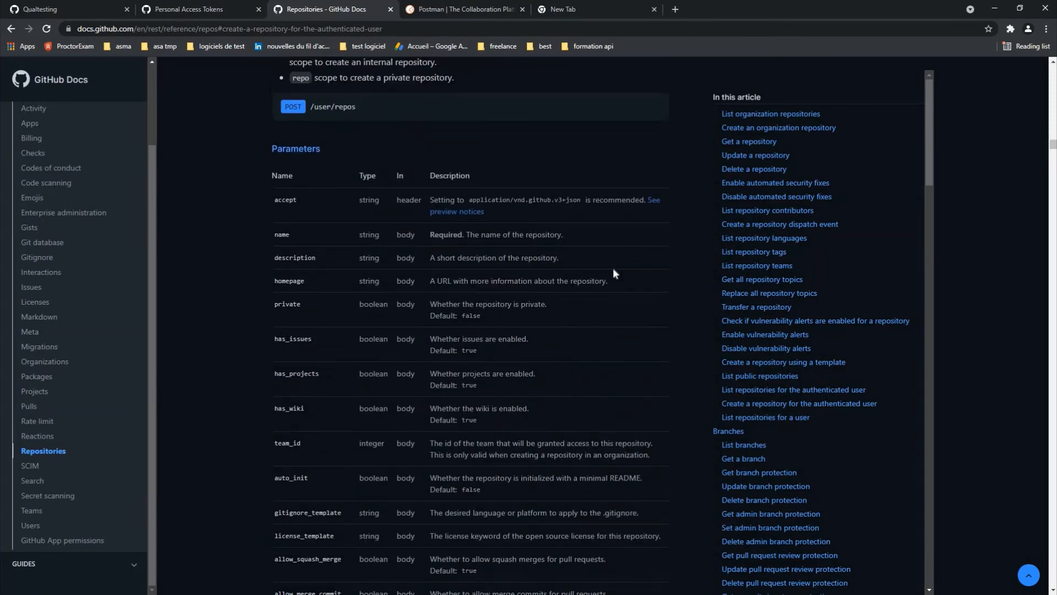
key(super)
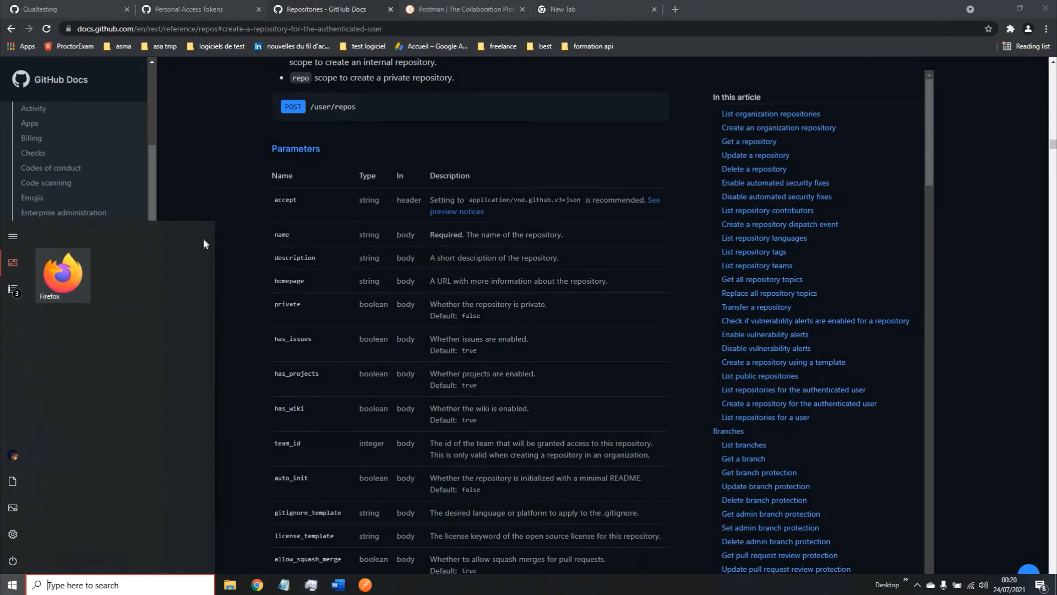
key(super)
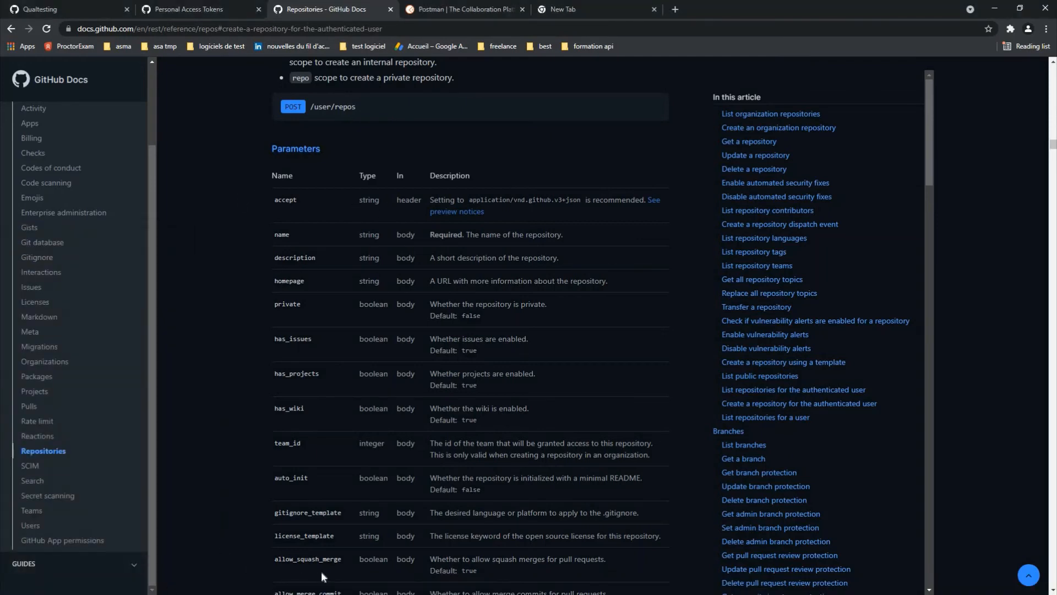
key(super)
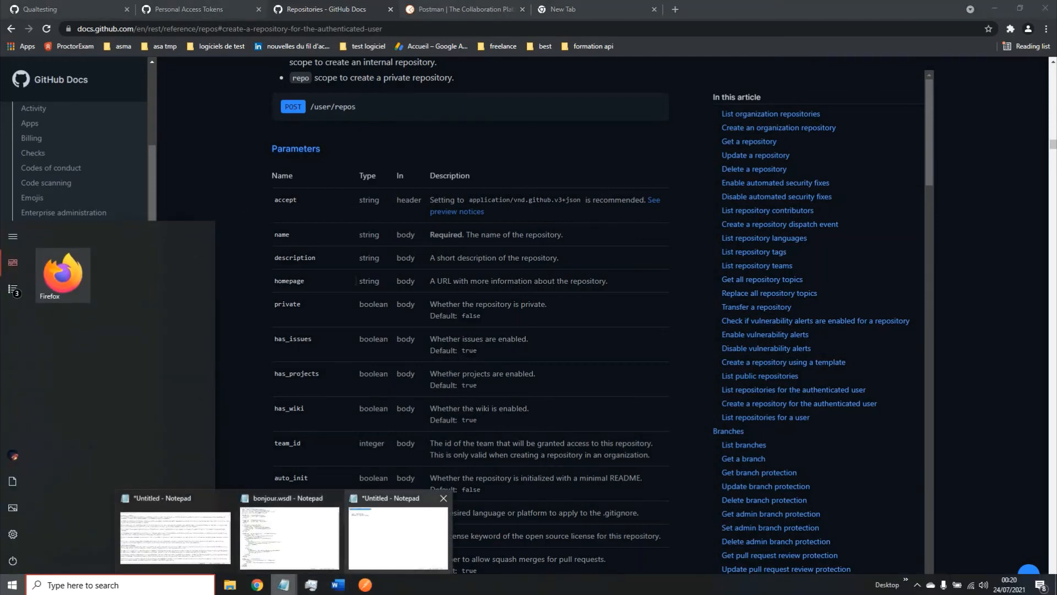
Step: Copy the TESTERPOSTMAN JSON body block from Notepad and return to Postman
click(397, 531)
drag(250, 193, 166, 121)
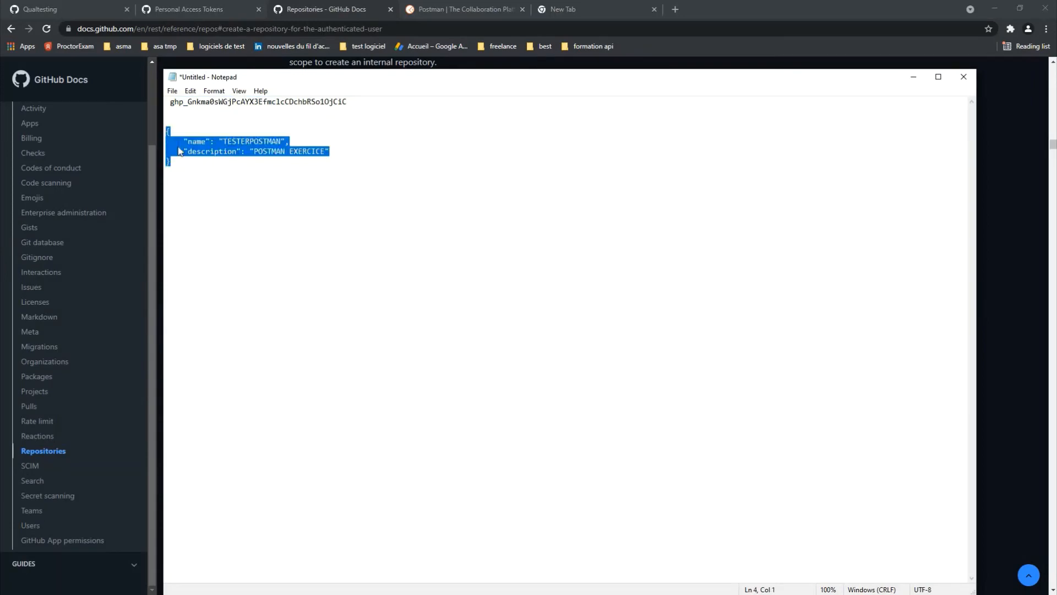
right_click(179, 151)
click(214, 181)
click(913, 77)
key(super)
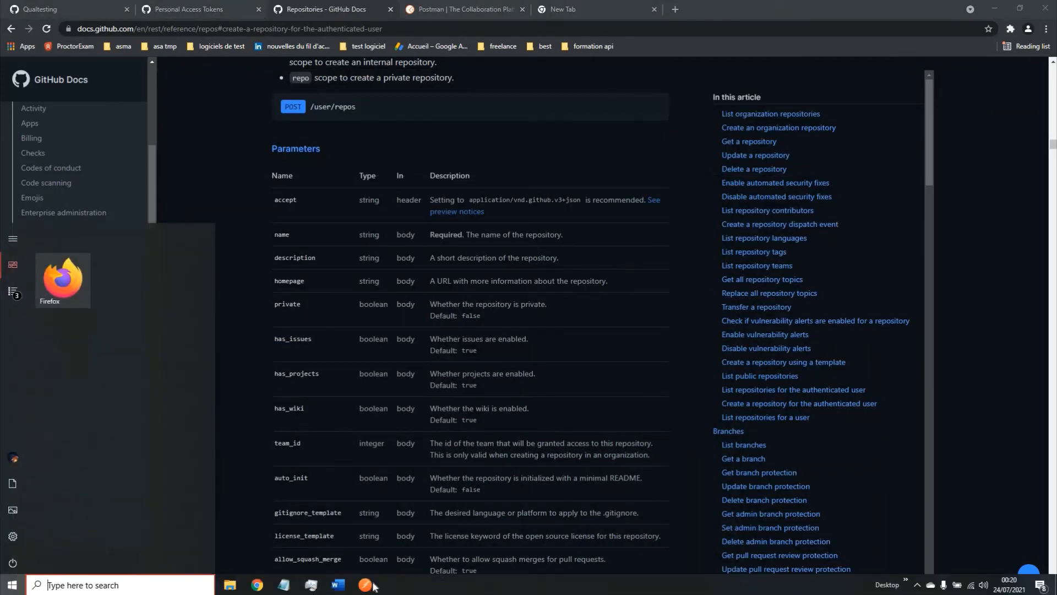
click(370, 585)
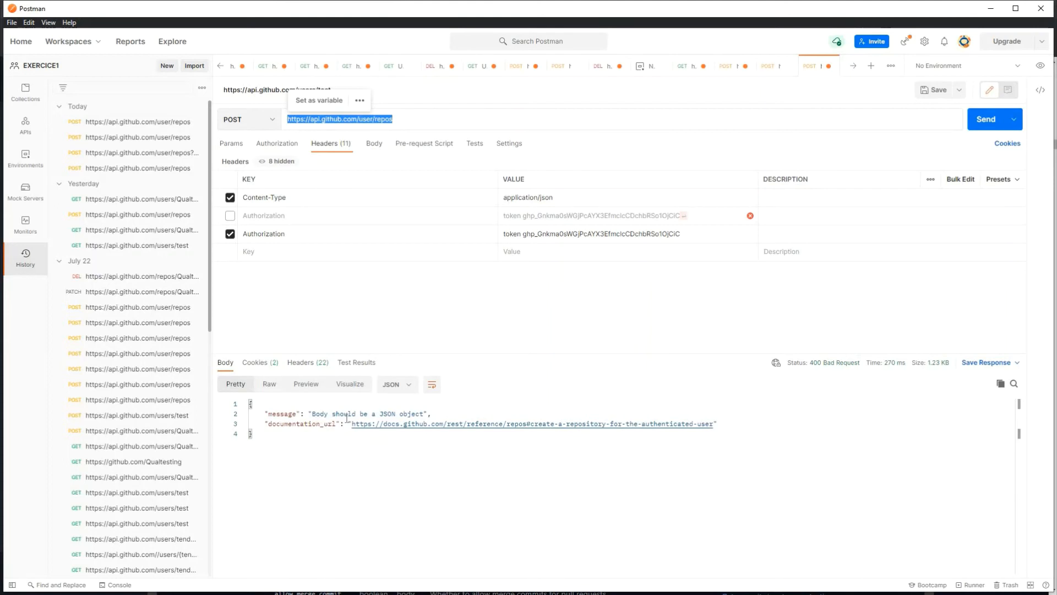
Step: Paste the TESTERPOSTMAN JSON into the raw request body and send, getting 201 Created
click(374, 144)
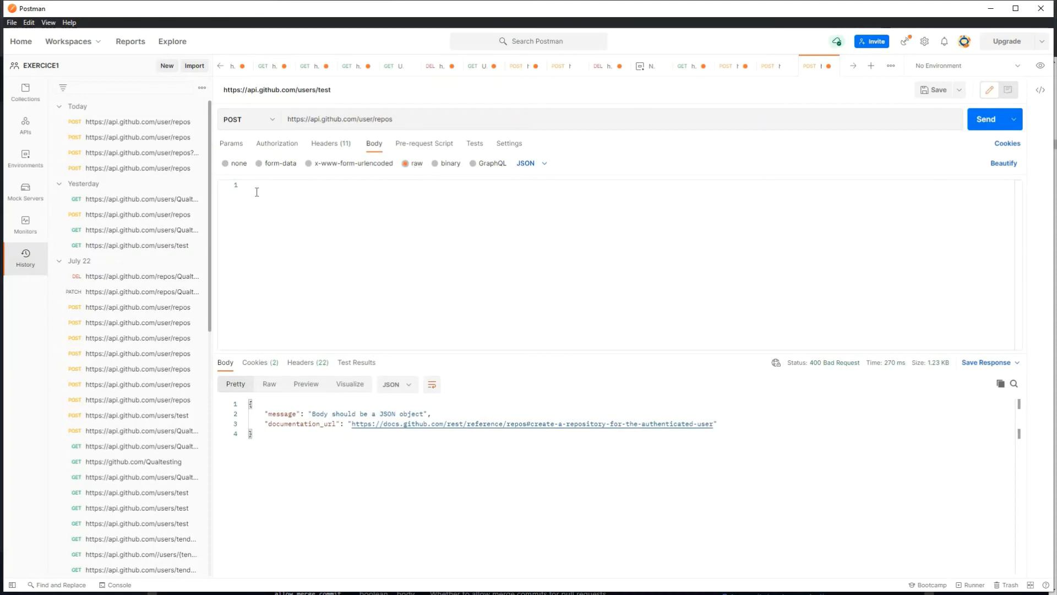
key(ctrl+v)
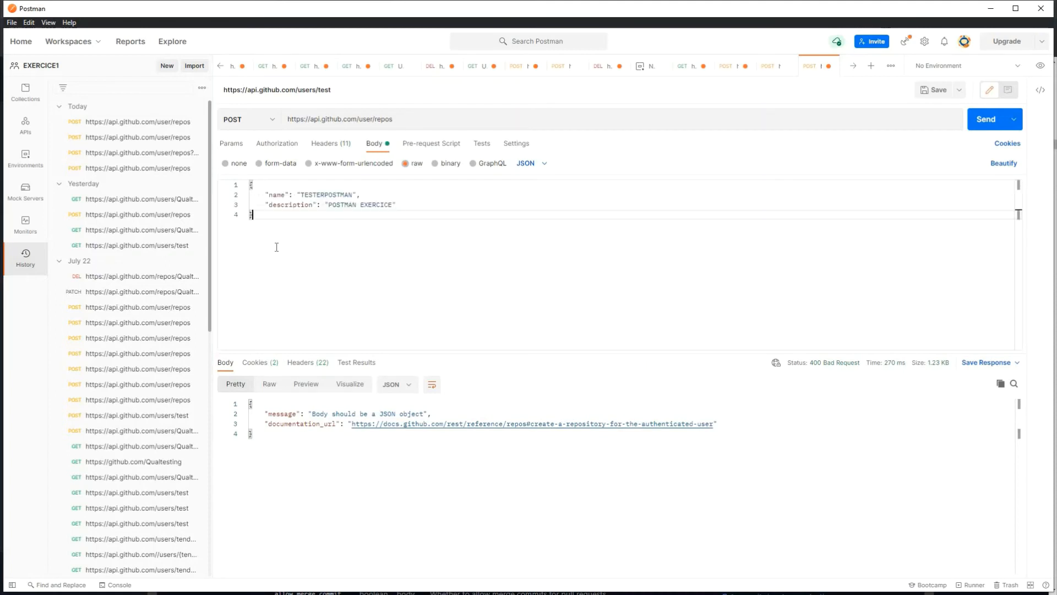
click(970, 119)
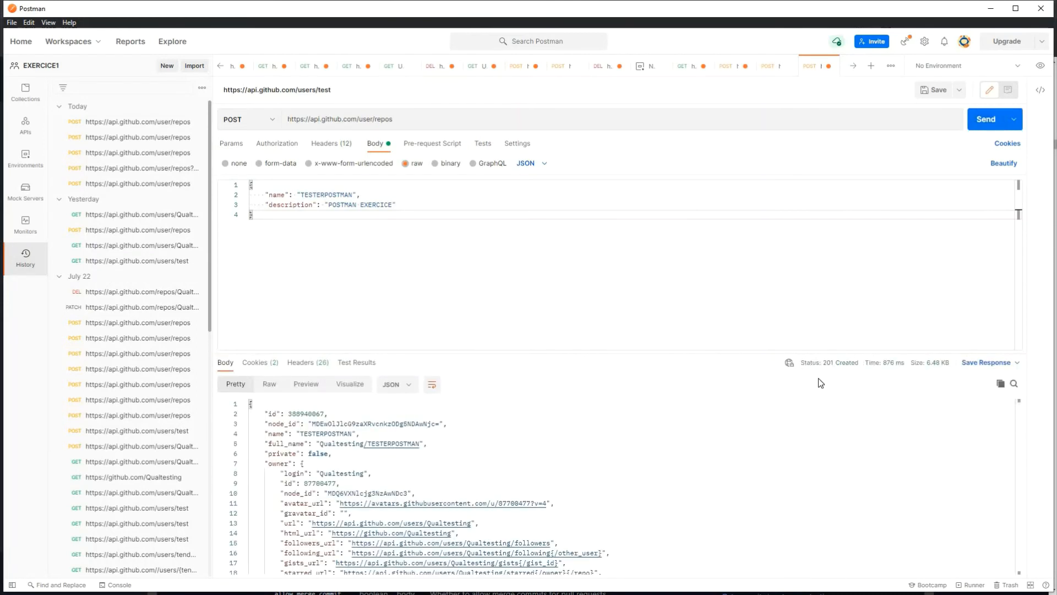
mouse_move(831, 364)
key(super)
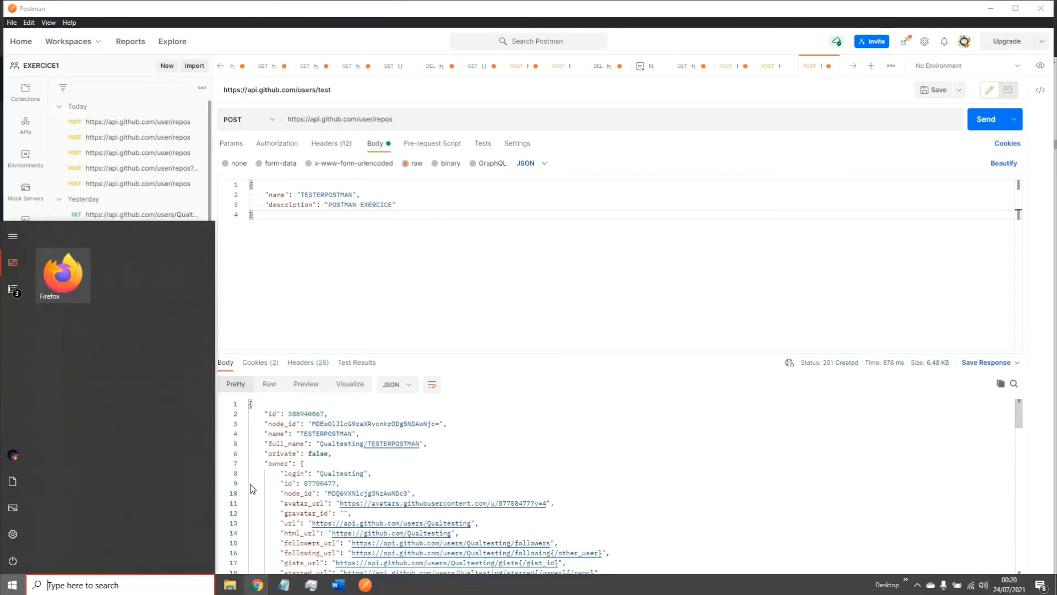
Step: Reload the GitHub profile to confirm the TESTERPOSTMAN repository appears, then return to Postman
mouse_move(258, 585)
click(290, 498)
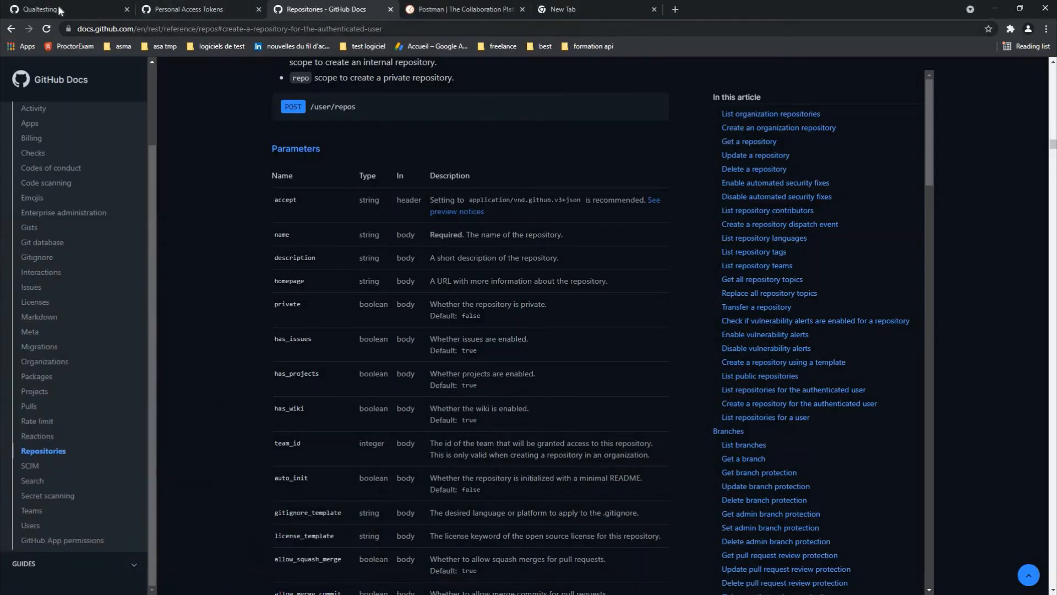
click(60, 10)
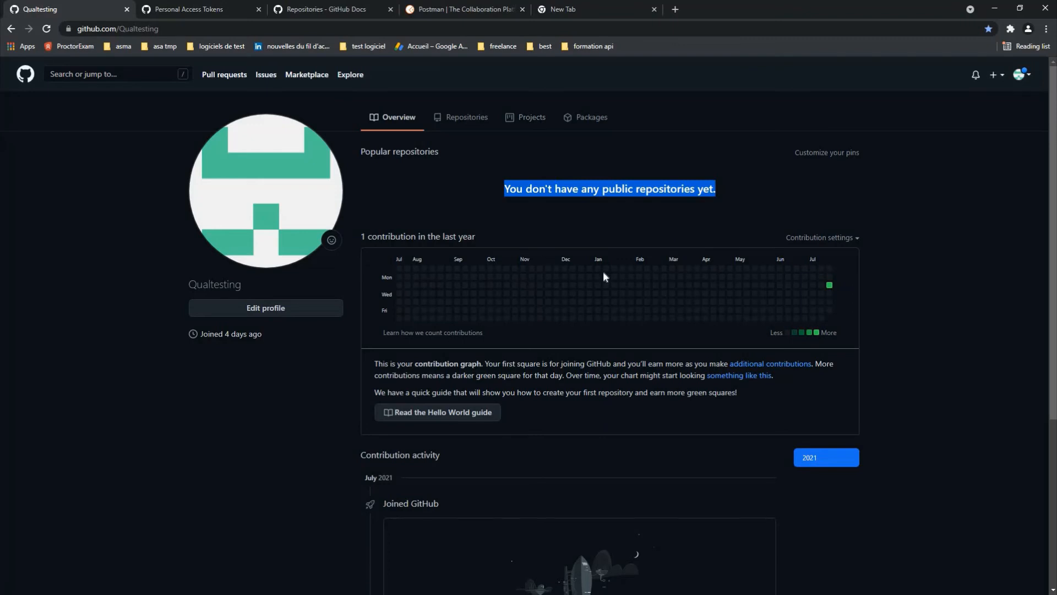
click(195, 28)
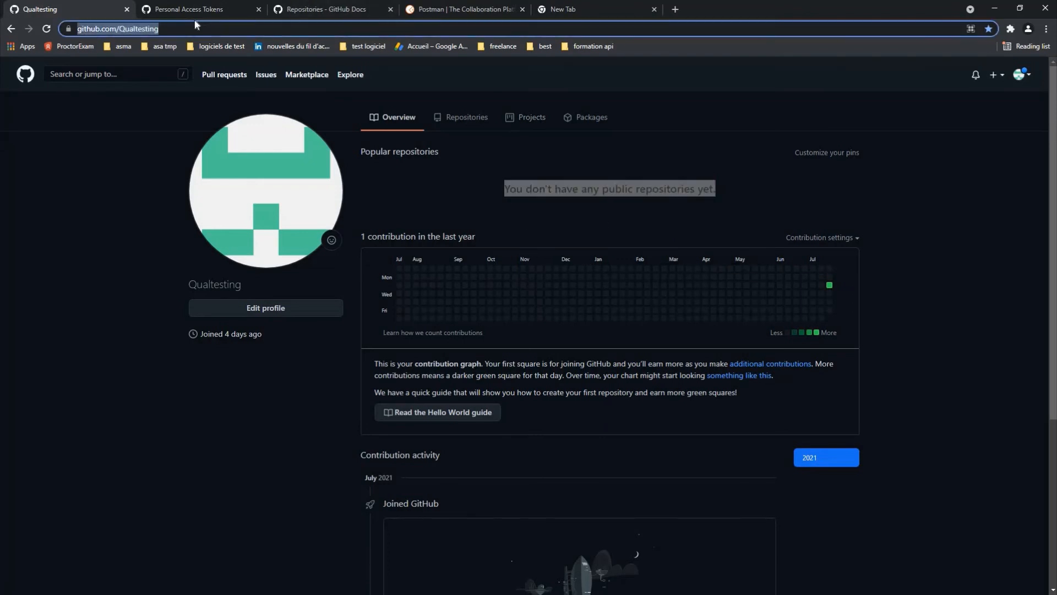
key(Return)
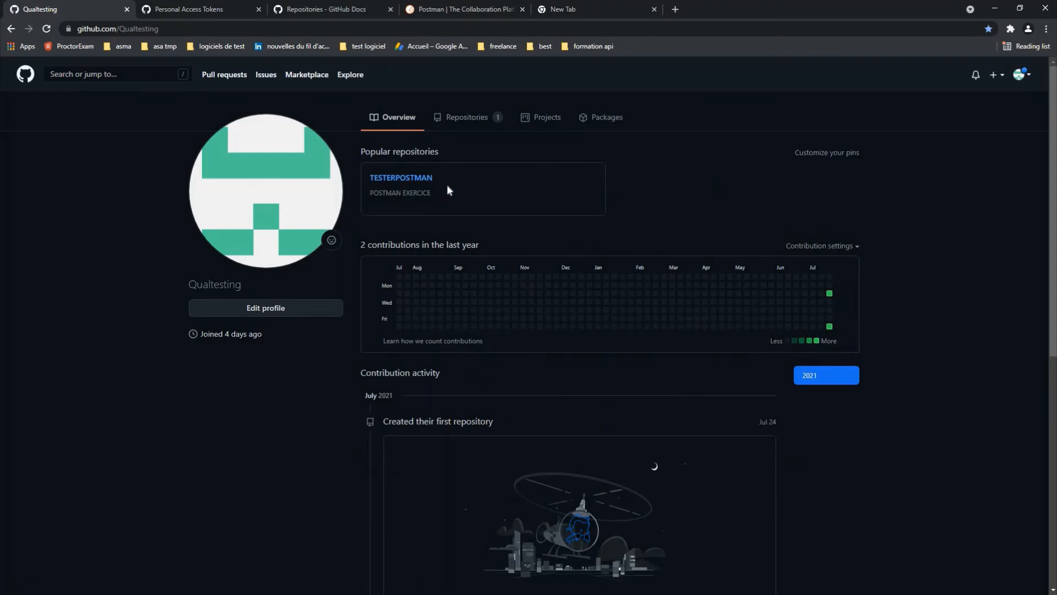
drag(448, 190, 370, 188)
drag(373, 171, 371, 170)
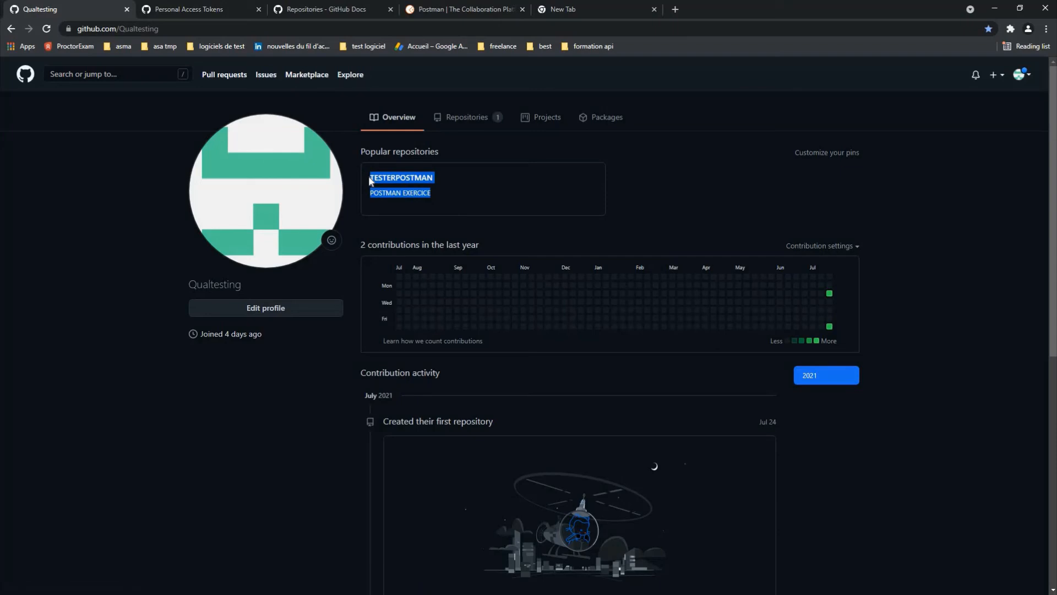
click(121, 577)
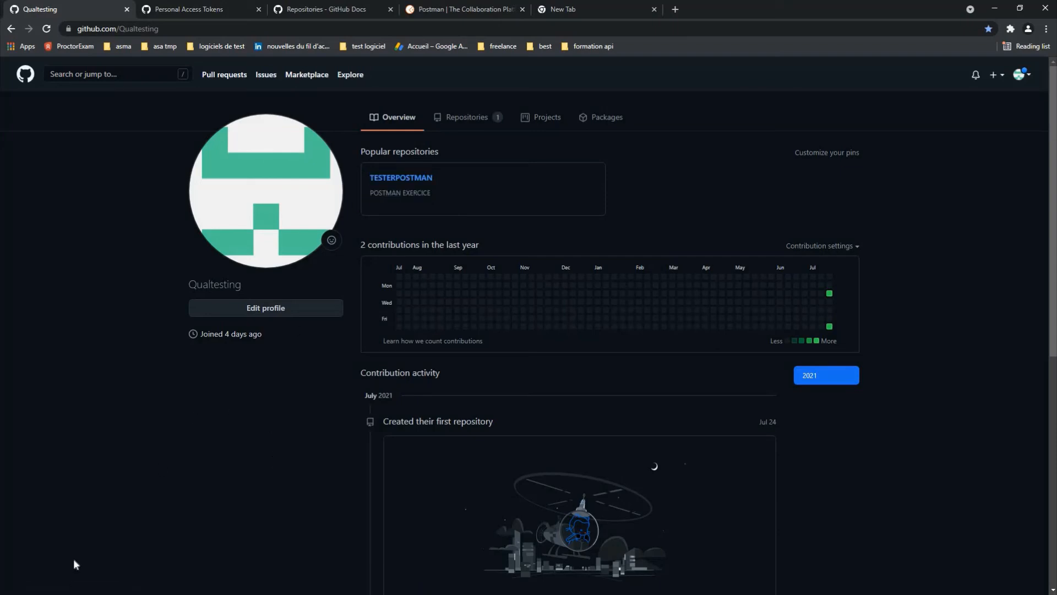
key(super)
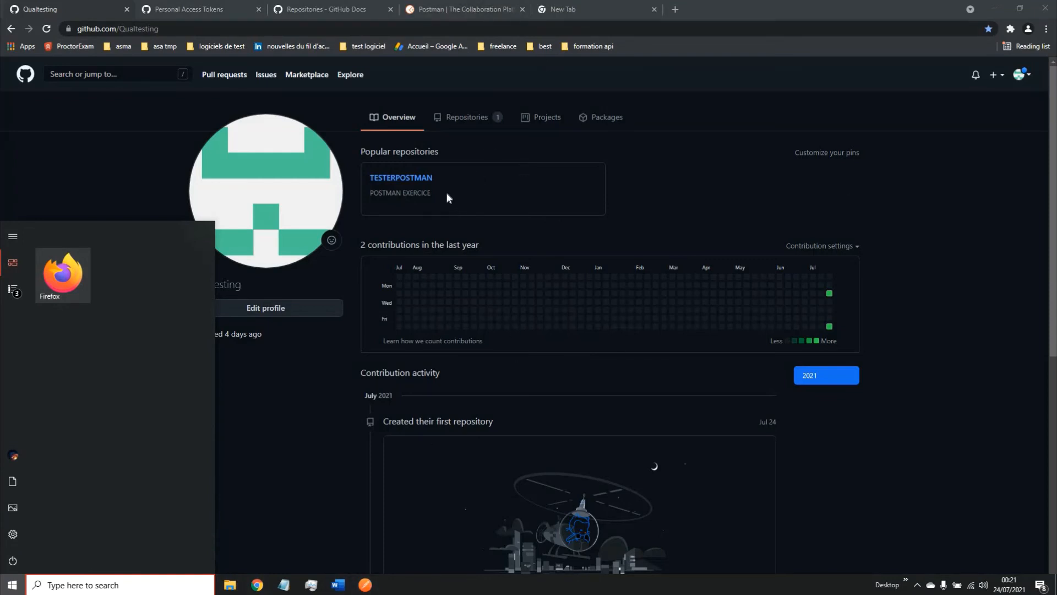
click(365, 584)
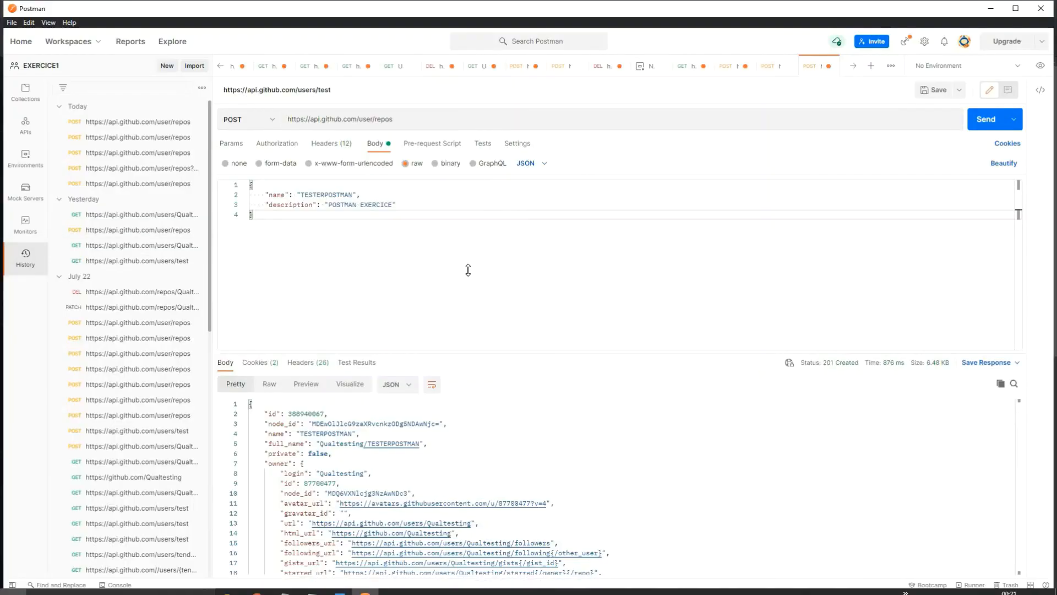
click(344, 204)
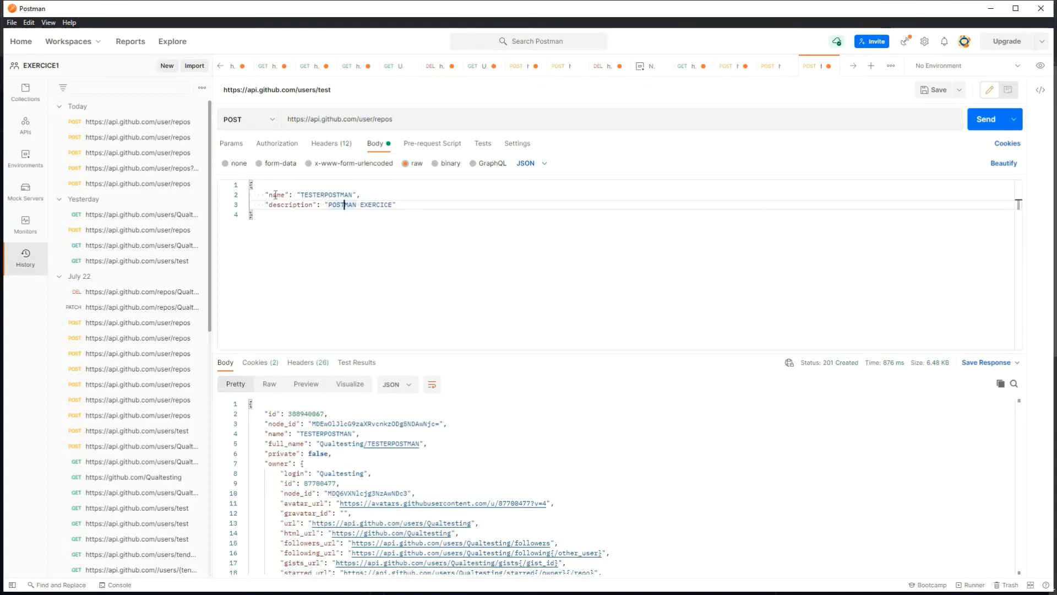
drag(361, 195, 266, 194)
click(312, 238)
click(352, 205)
drag(389, 205, 318, 206)
key(shift+Right)
key(shift+Right)
key(shift+Right)
key(shift+Right)
key(shift+Right)
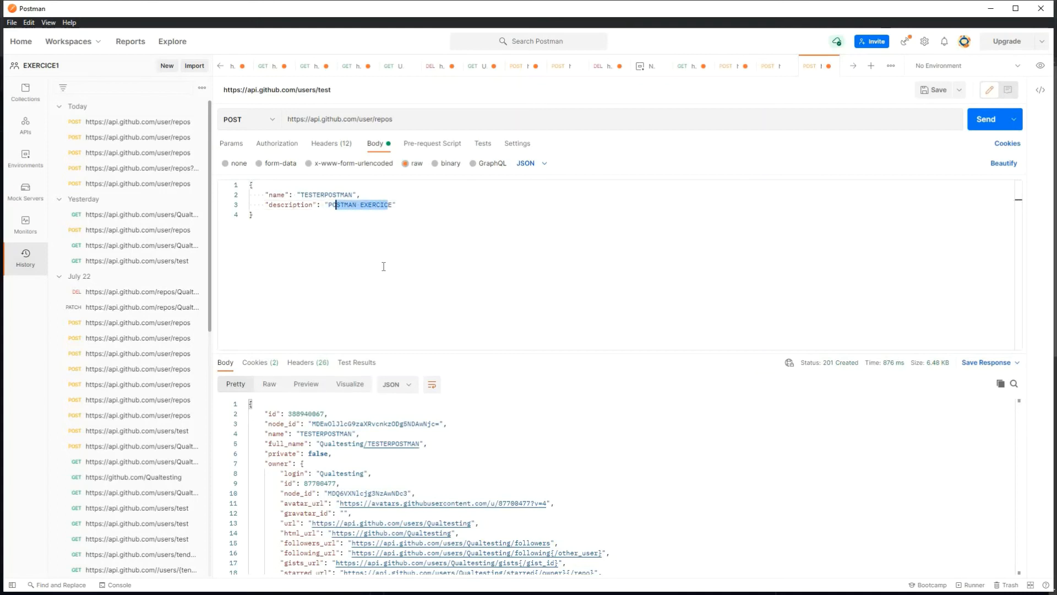
click(377, 219)
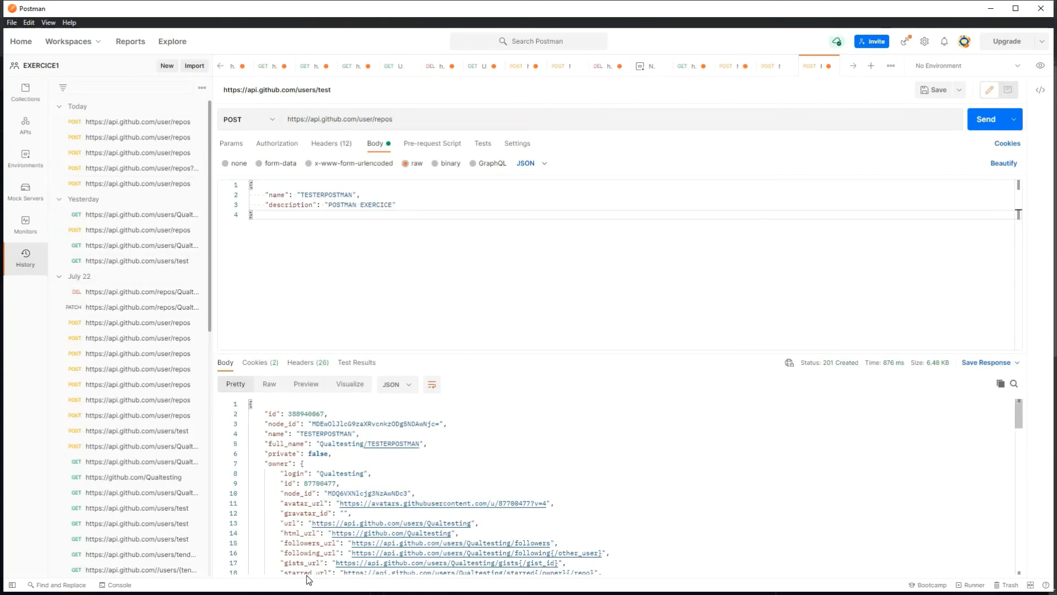
Step: Look up the PATCH /repos/{owner}/{repo} endpoint in GitHub Docs' Update a repository section
key(super)
mouse_move(257, 587)
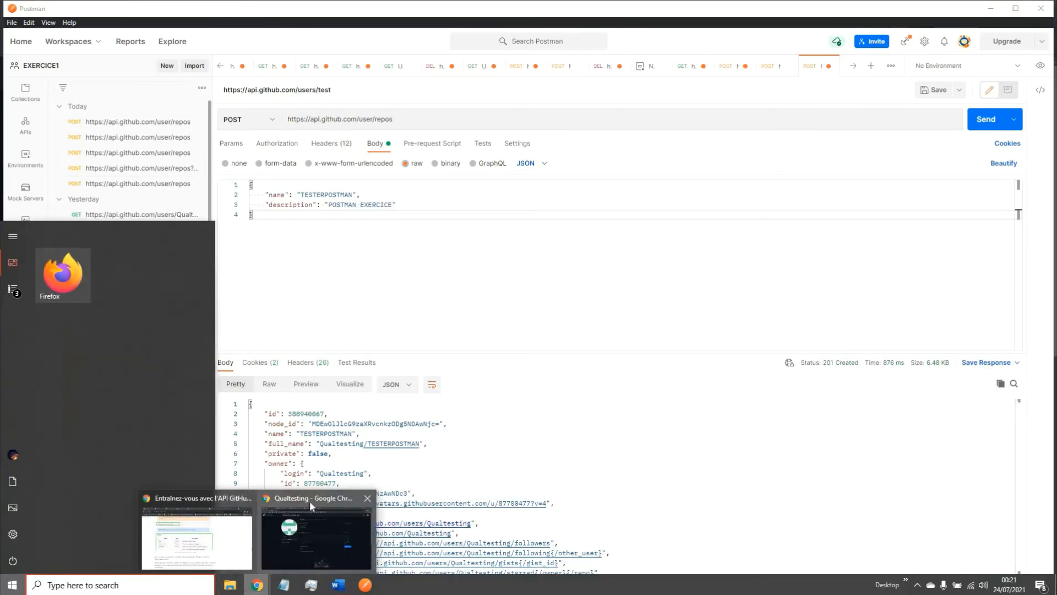
click(310, 501)
click(312, 10)
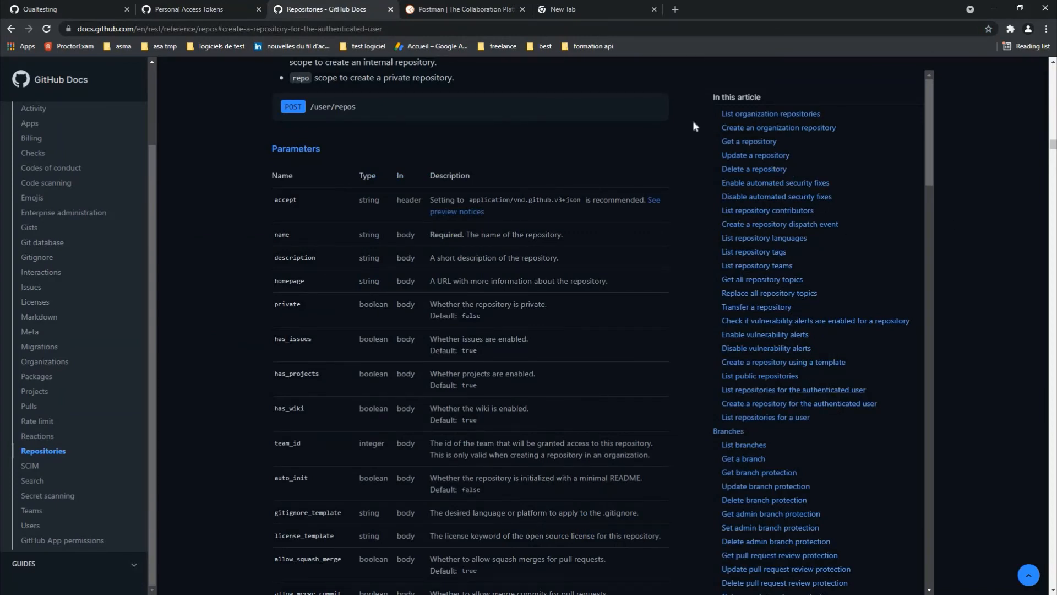
click(745, 158)
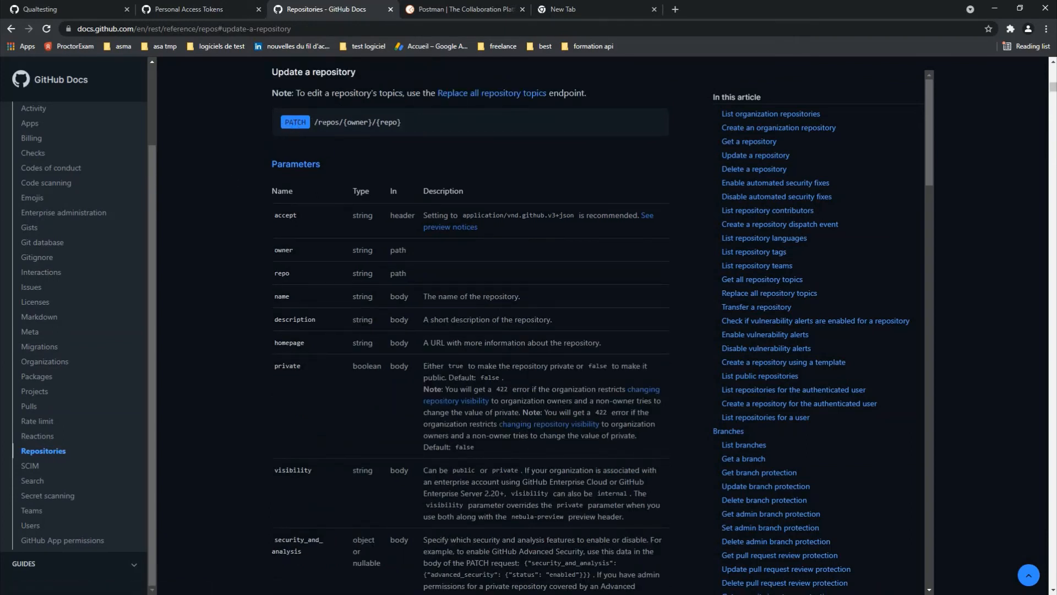
drag(297, 122, 355, 131)
double_click(389, 122)
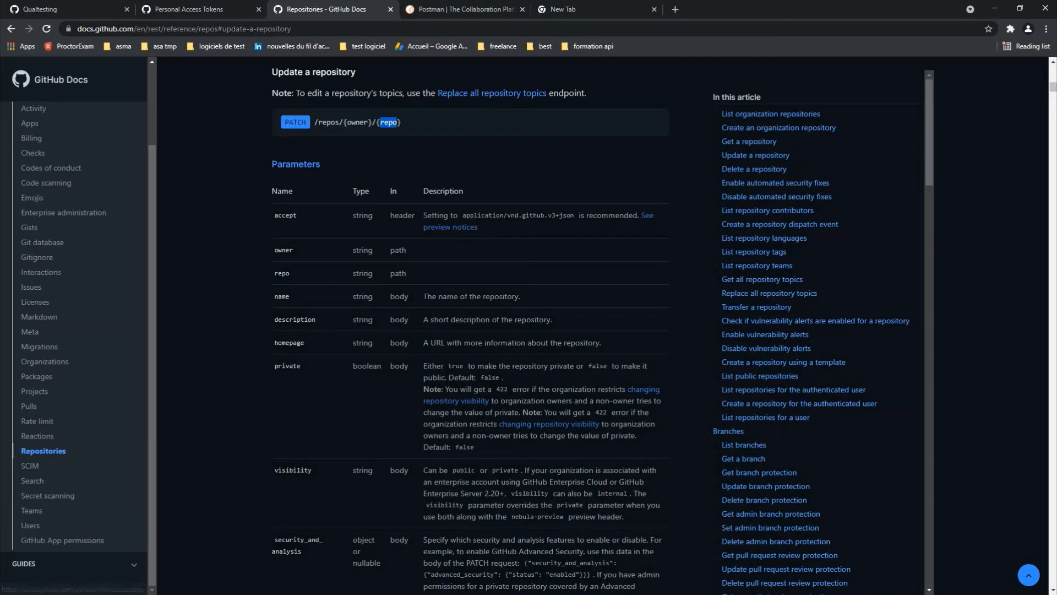
click(365, 585)
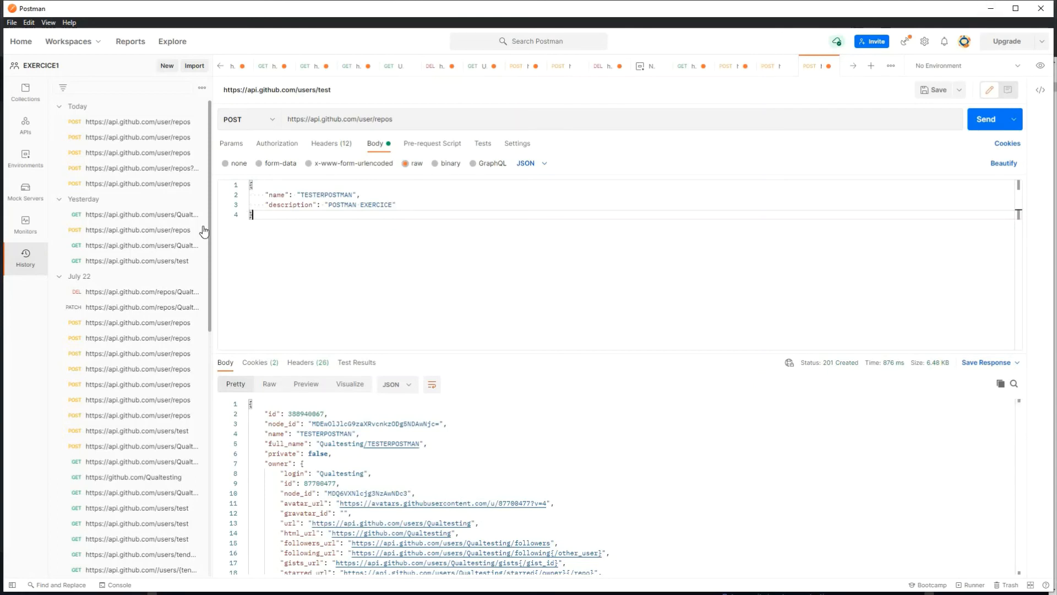
Step: Make the request a PATCH to the repos/{owner}/TESTERPOSTMAN URL
click(271, 119)
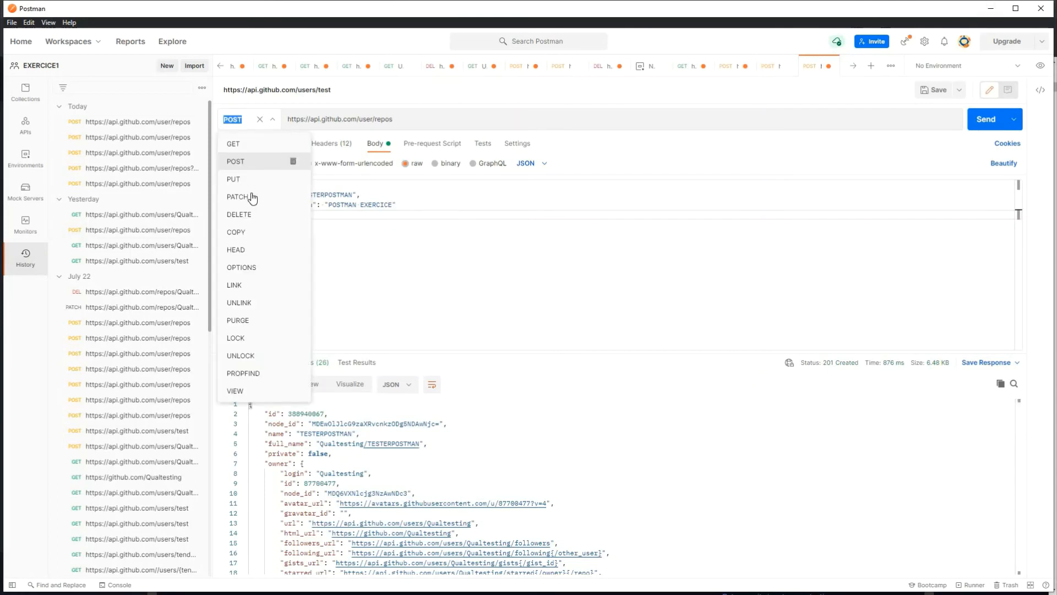
click(249, 196)
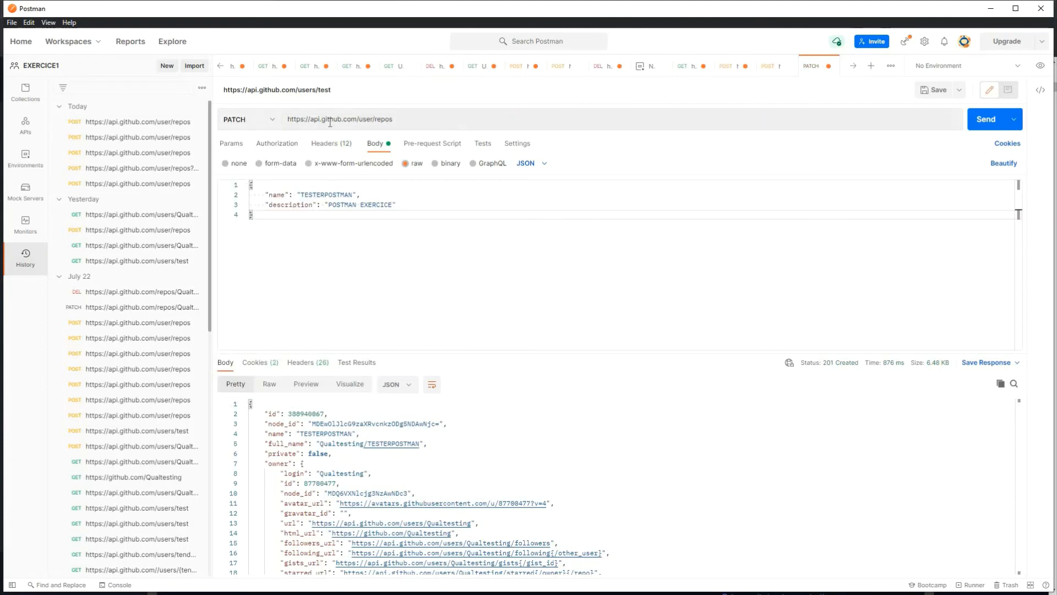
triple_click(420, 118)
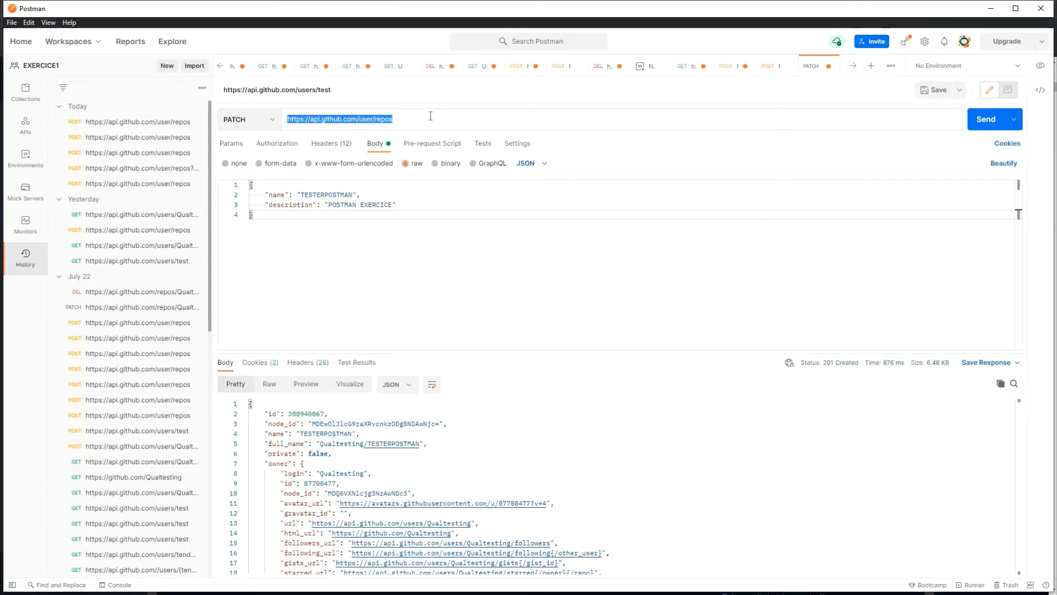
click(430, 116)
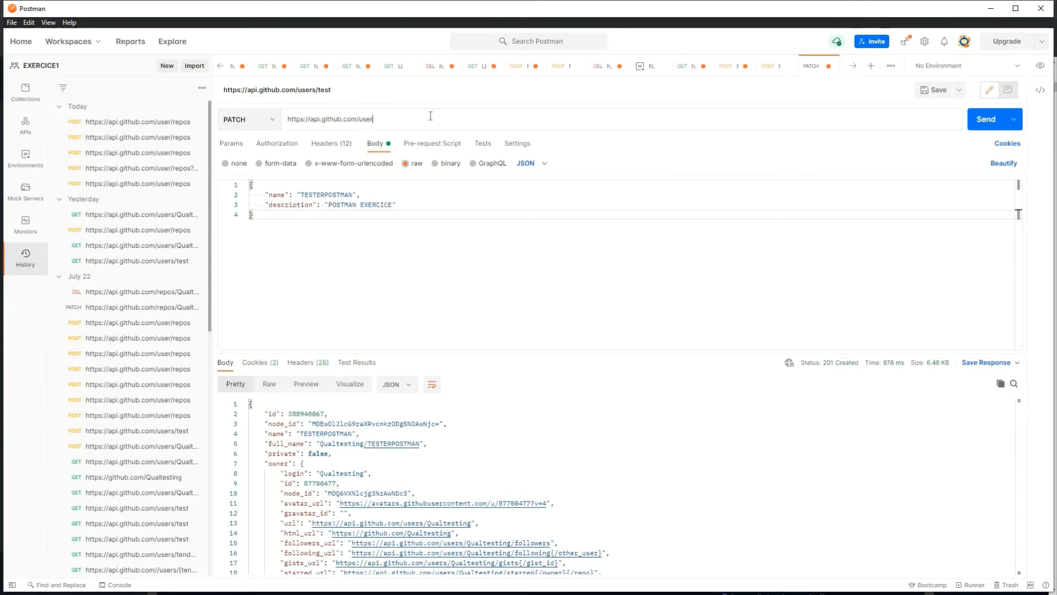
text(re)
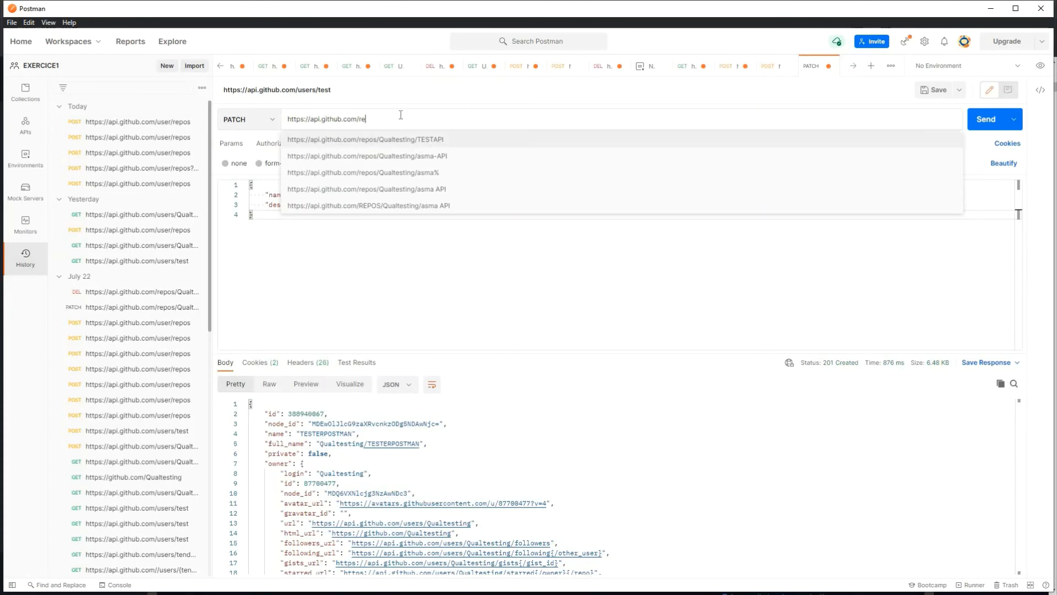
click(427, 142)
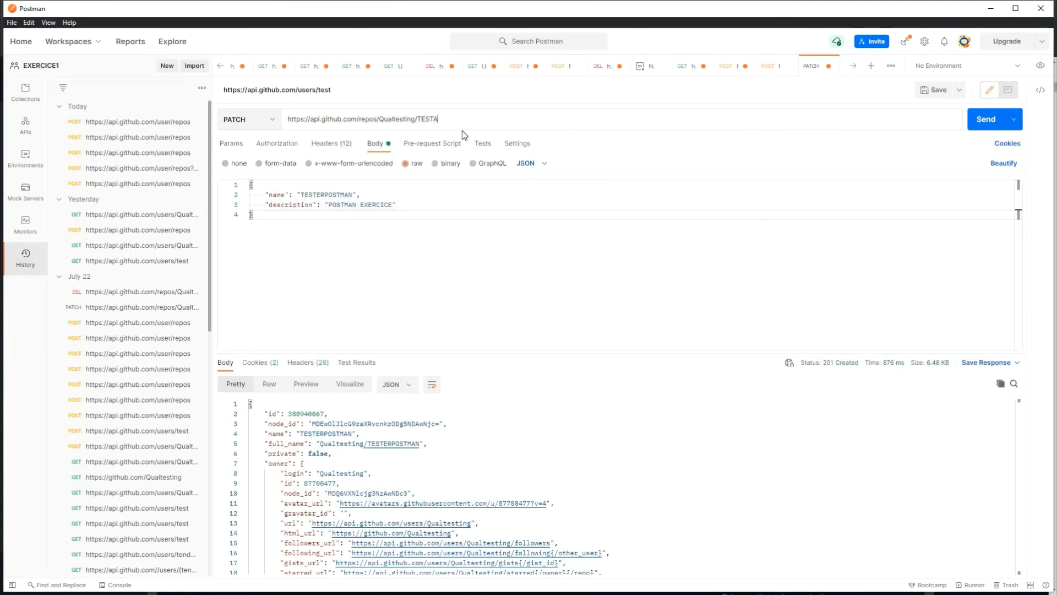
key(BackSpace)
key(BackSpace)
key(BackSpace)
key(BackSpace)
key(BackSpace)
drag(353, 195, 302, 196)
key(ctrl+c)
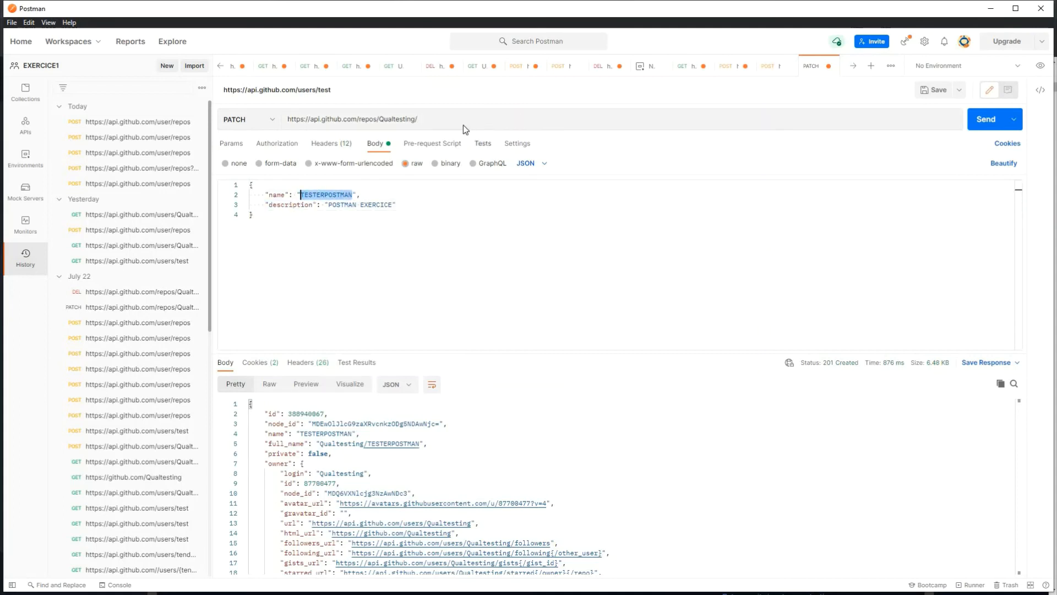
click(438, 124)
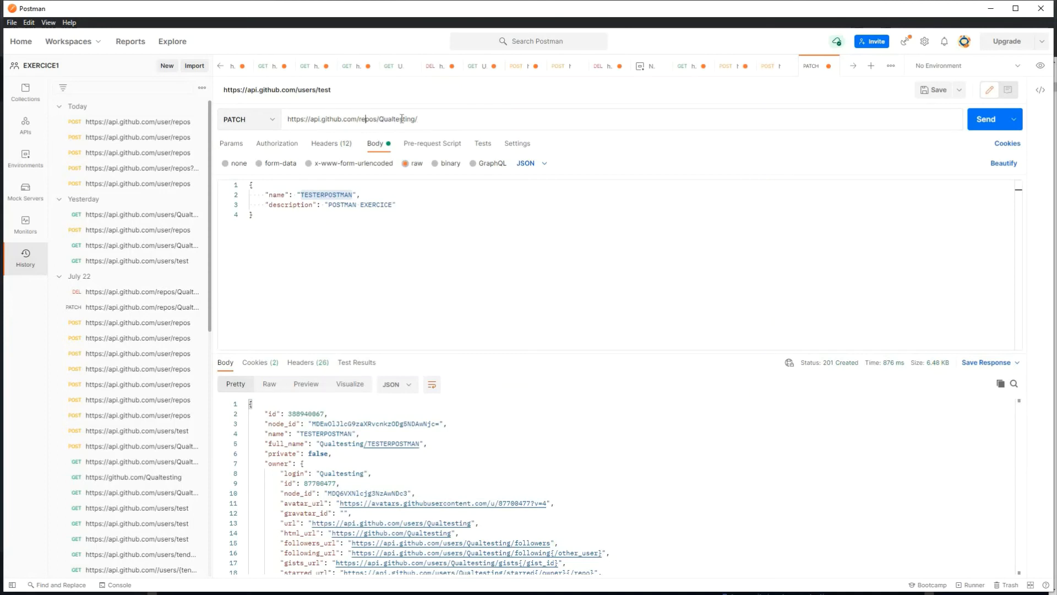
drag(380, 121, 400, 120)
drag(415, 119, 377, 119)
key(ctrl+v)
drag(423, 119, 491, 126)
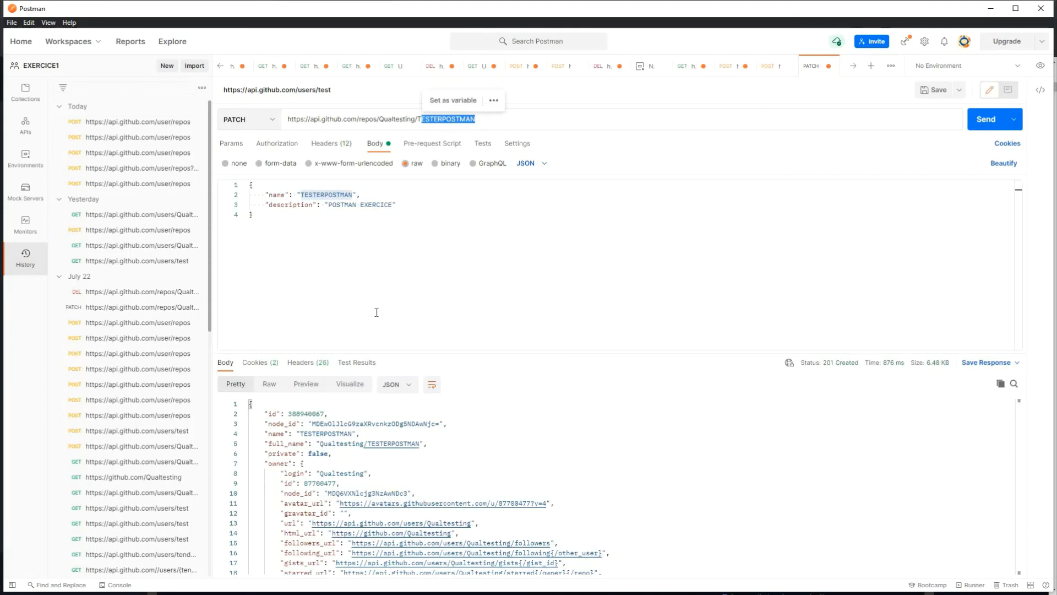
Step: Delete the name line from the JSON body, leaving only the description to edit
click(350, 274)
click(373, 204)
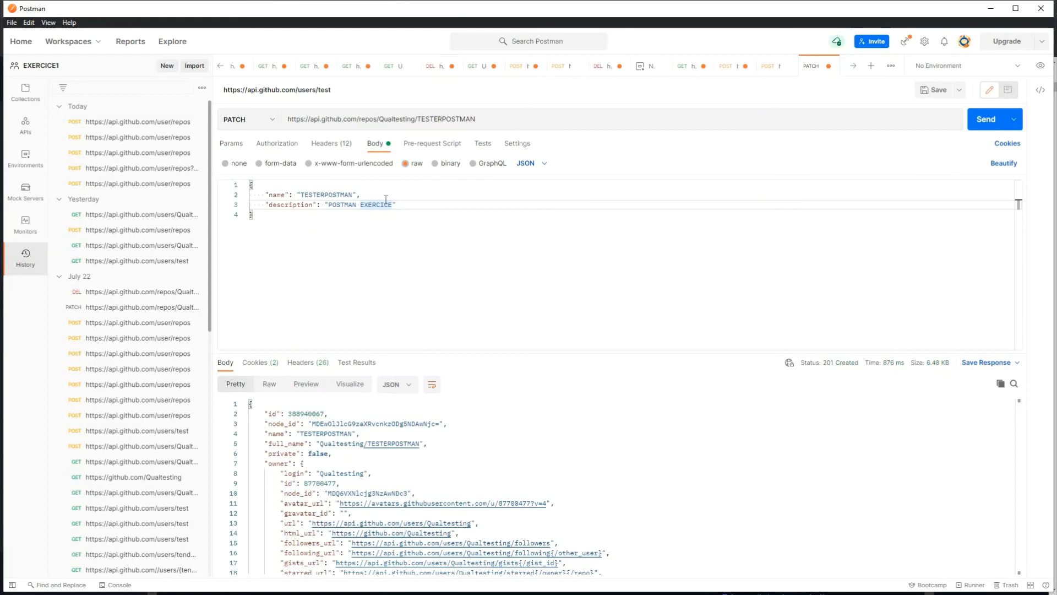
drag(360, 194, 252, 195)
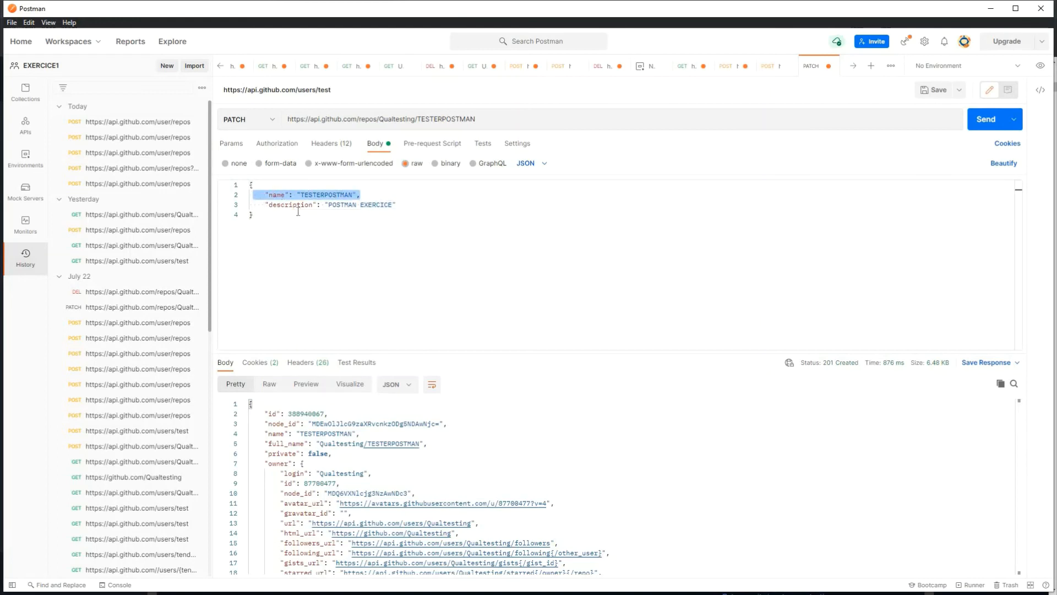
key(BackSpace)
drag(390, 204, 328, 205)
Step: Change the description value to 'modification too' and send the PATCH request
click(377, 218)
text(mod)
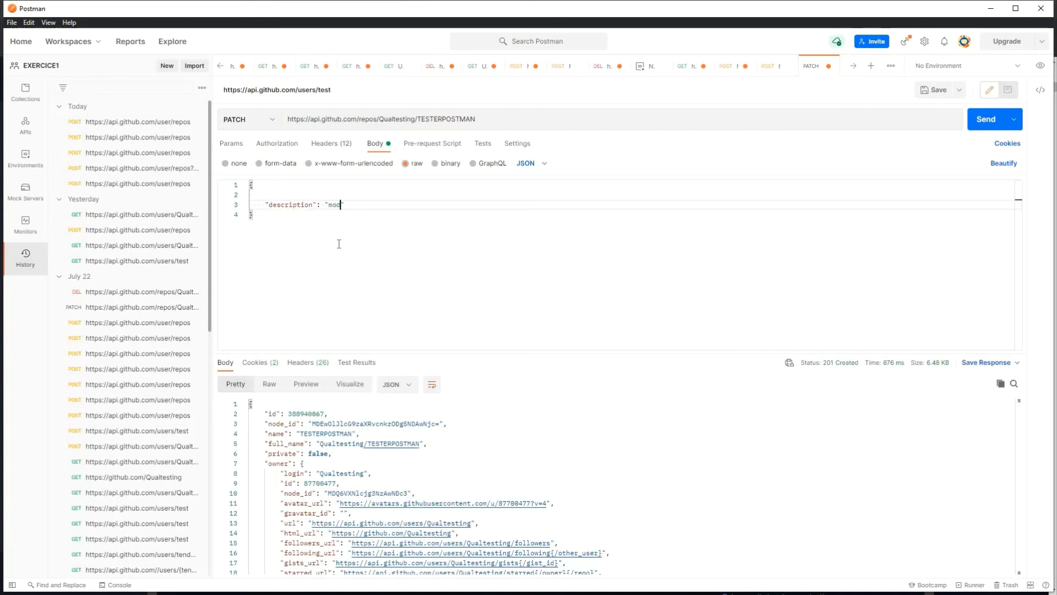
text(ification top)
click(976, 120)
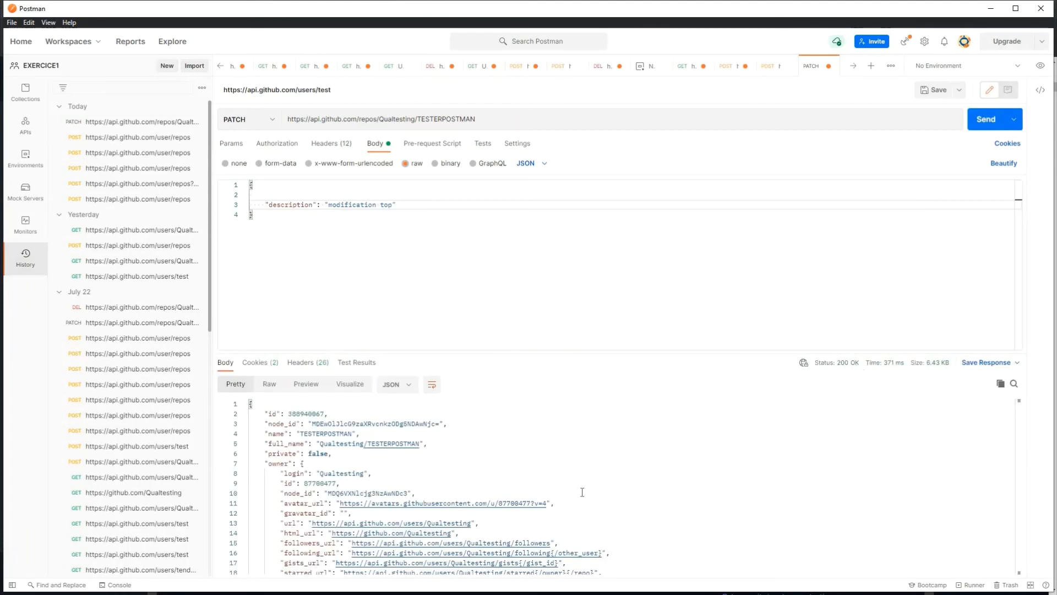
Step: Check the 200 OK response showing the new description, then return to GitHub Docs
scroll(368, 430, down, 5)
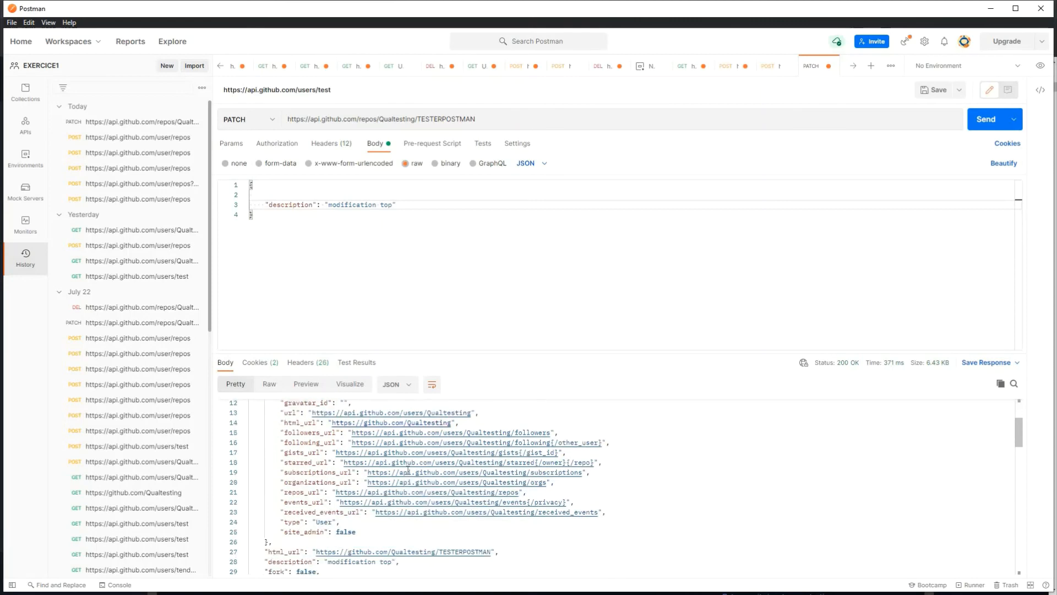
scroll(386, 446, up, 5)
scroll(401, 461, down, 5)
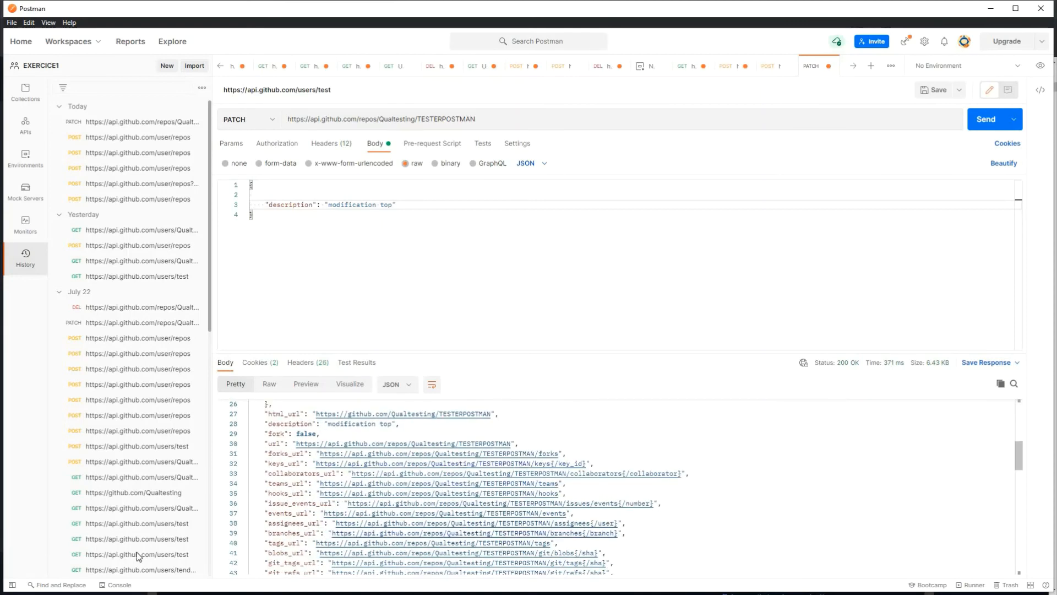
key(super)
mouse_move(257, 585)
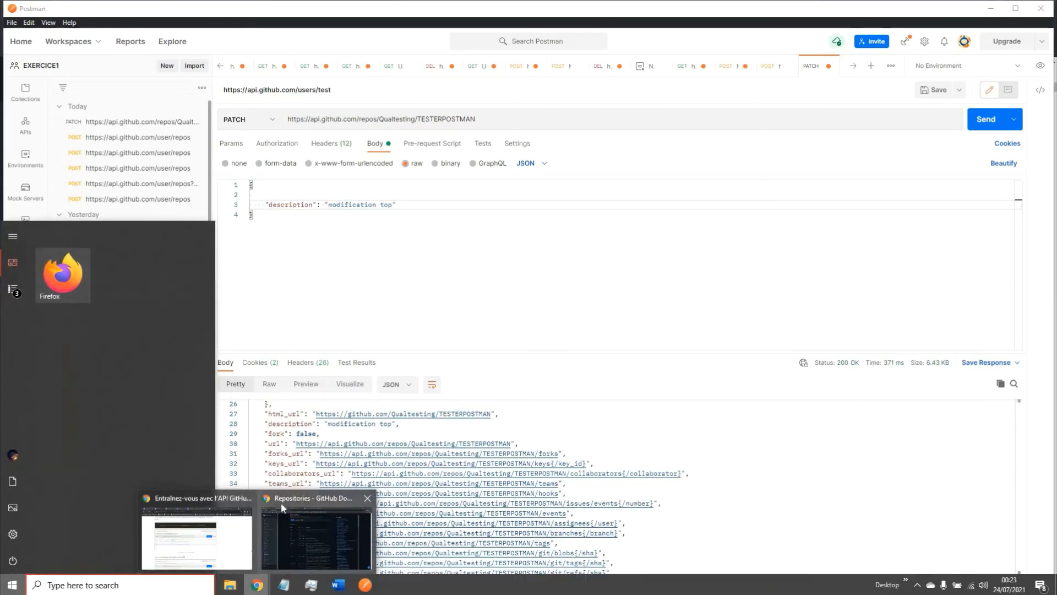
click(281, 502)
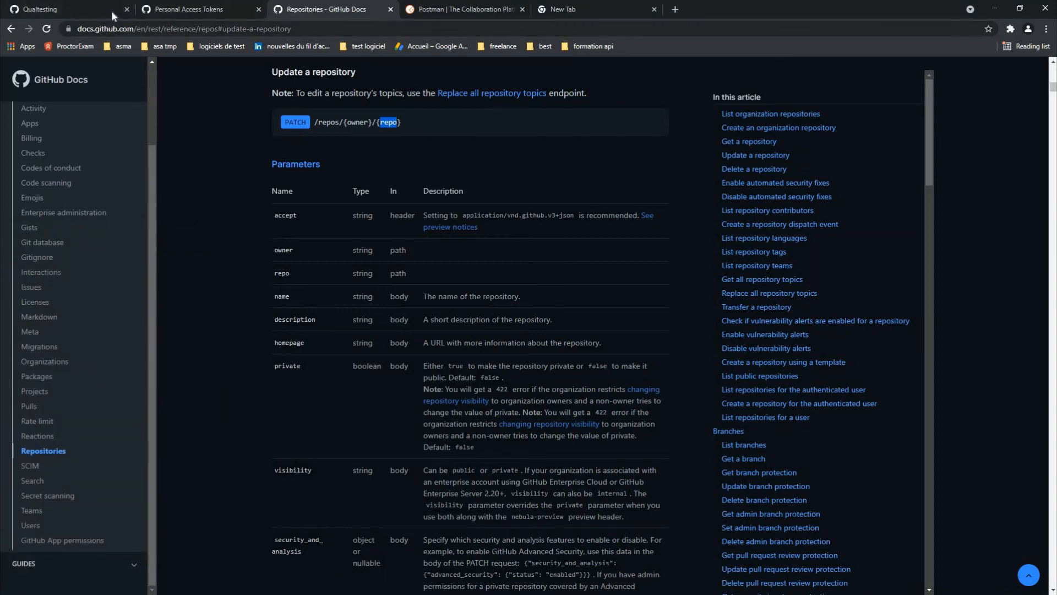
Step: Reload the GitHub profile to confirm TESTERPOSTMAN's updated description, then return to Postman
click(113, 15)
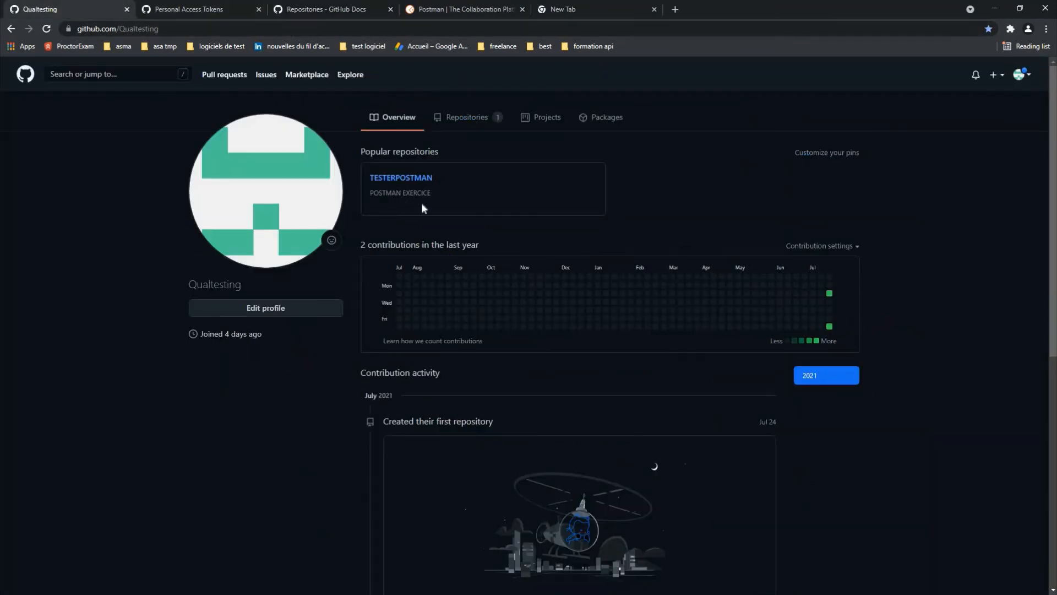
click(201, 28)
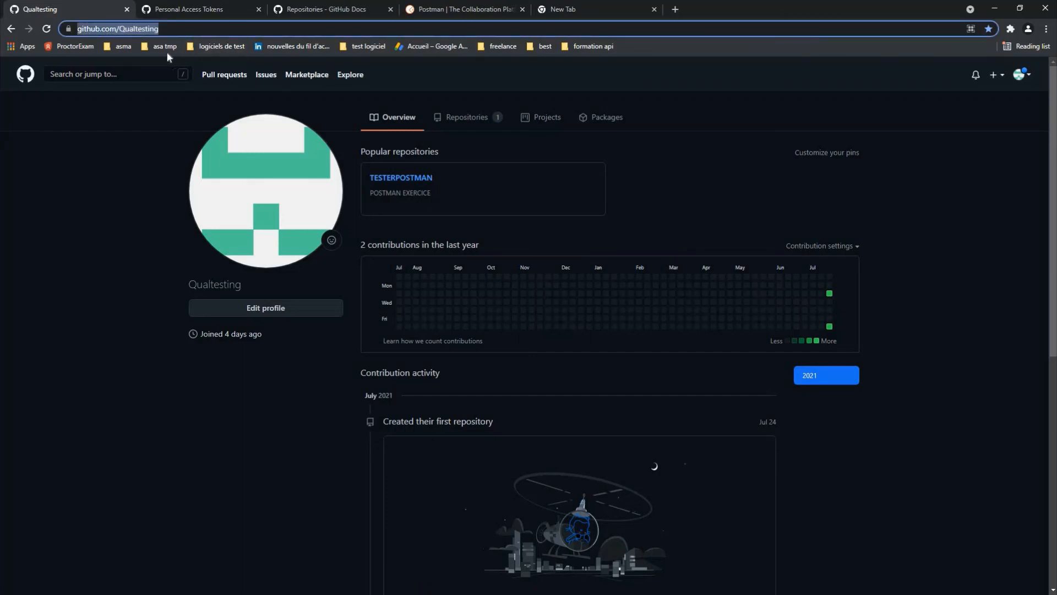
key(Return)
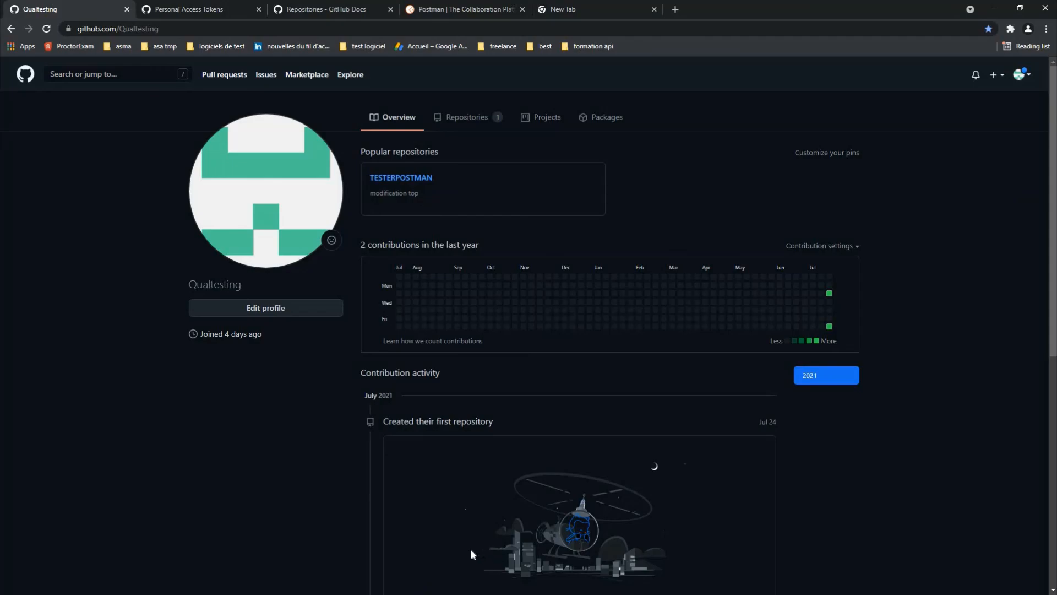
key(super)
click(365, 585)
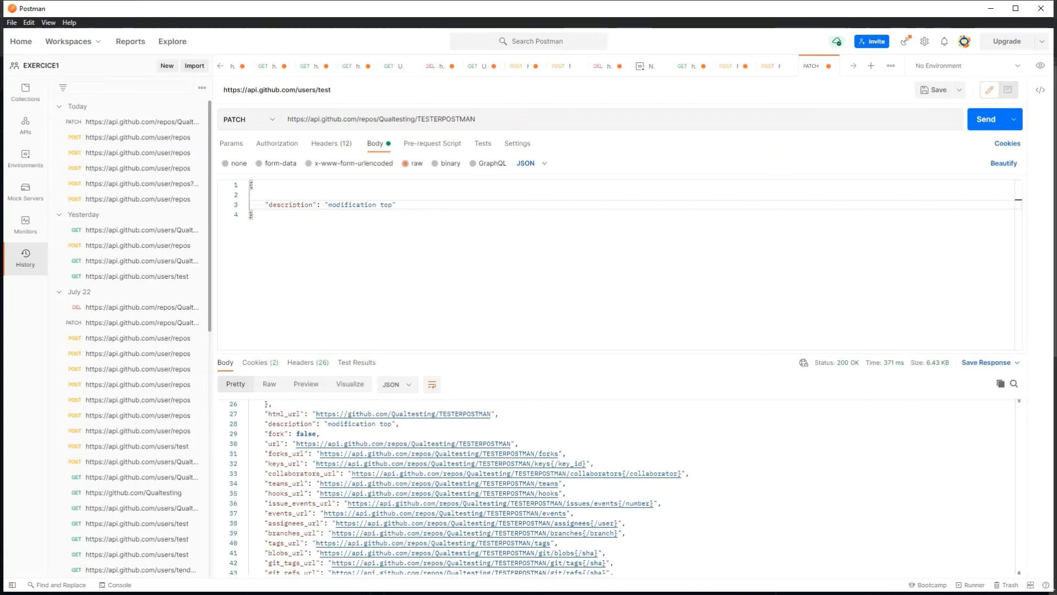
Step: Switch the TESTERPOSTMAN request's method from PATCH to DELETE
click(271, 121)
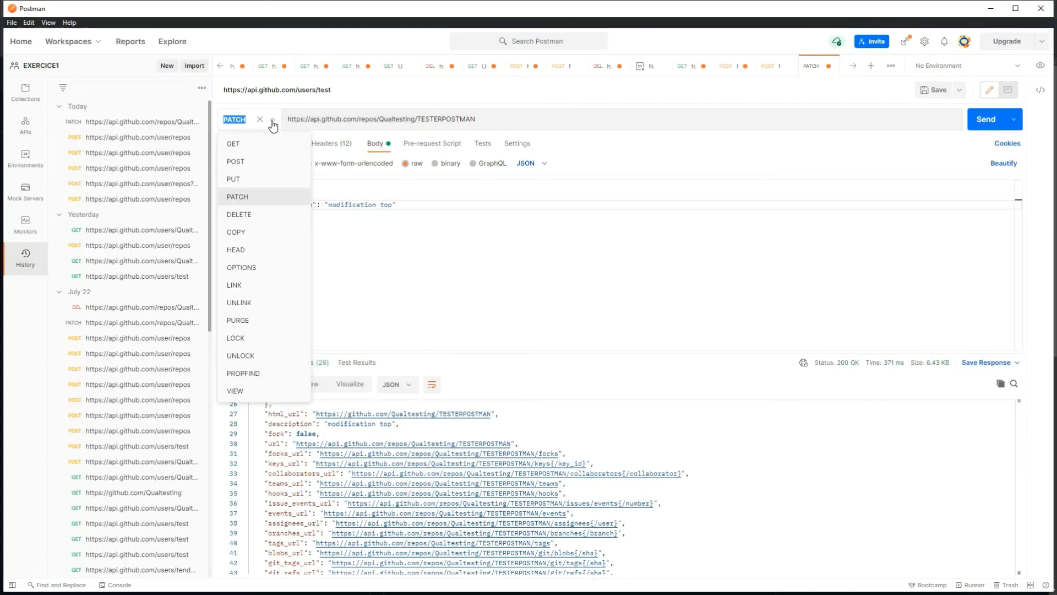
click(295, 314)
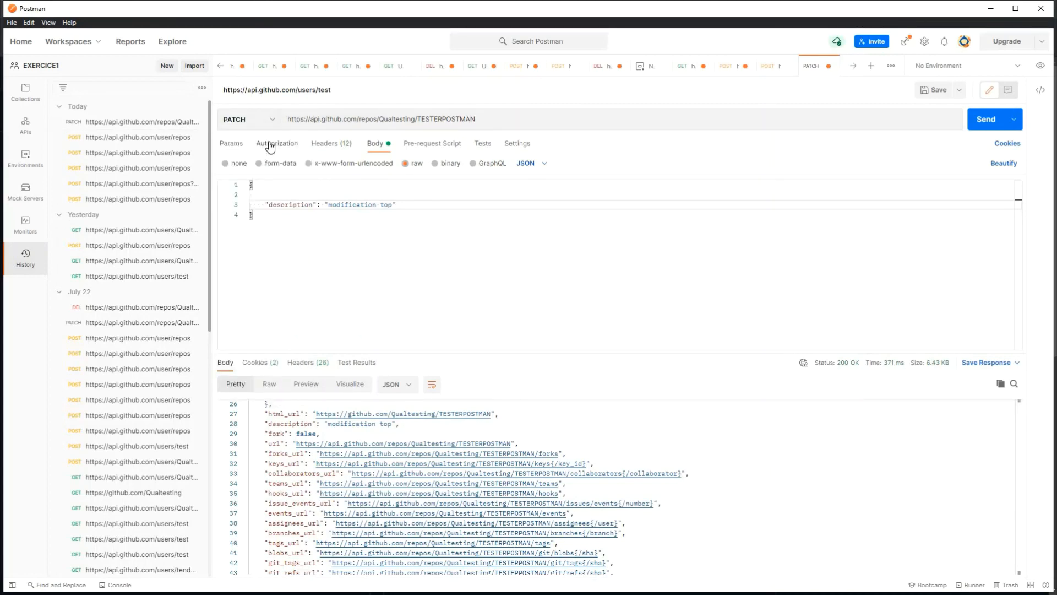
click(271, 121)
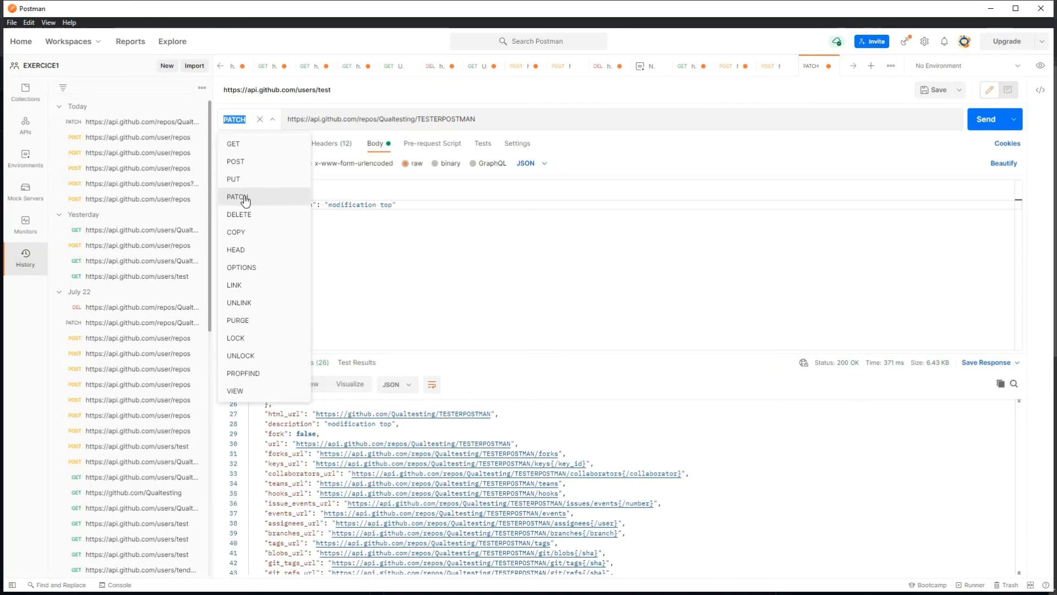
click(240, 215)
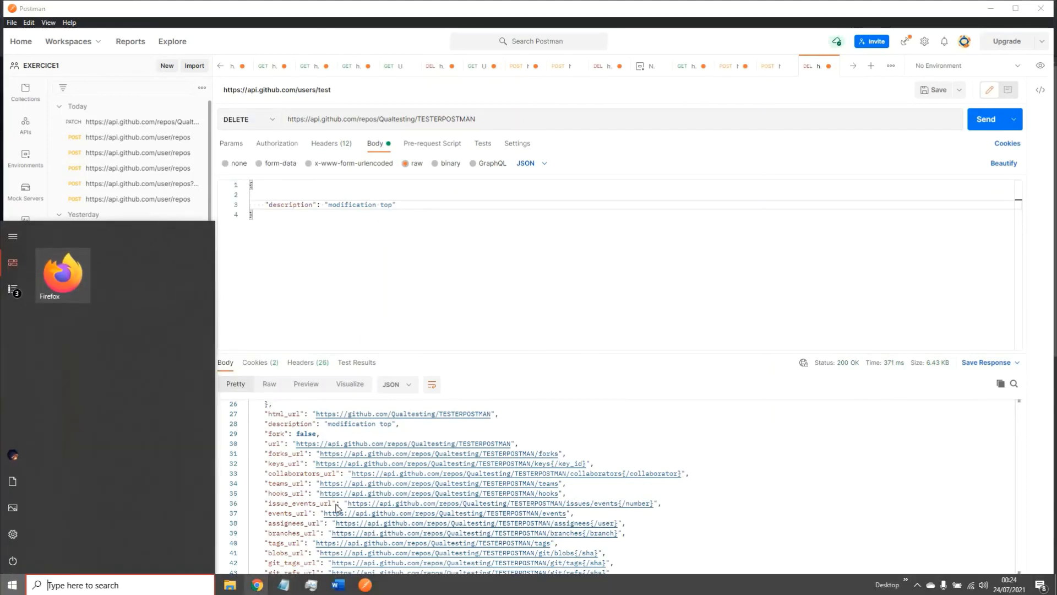
mouse_move(283, 584)
click(320, 512)
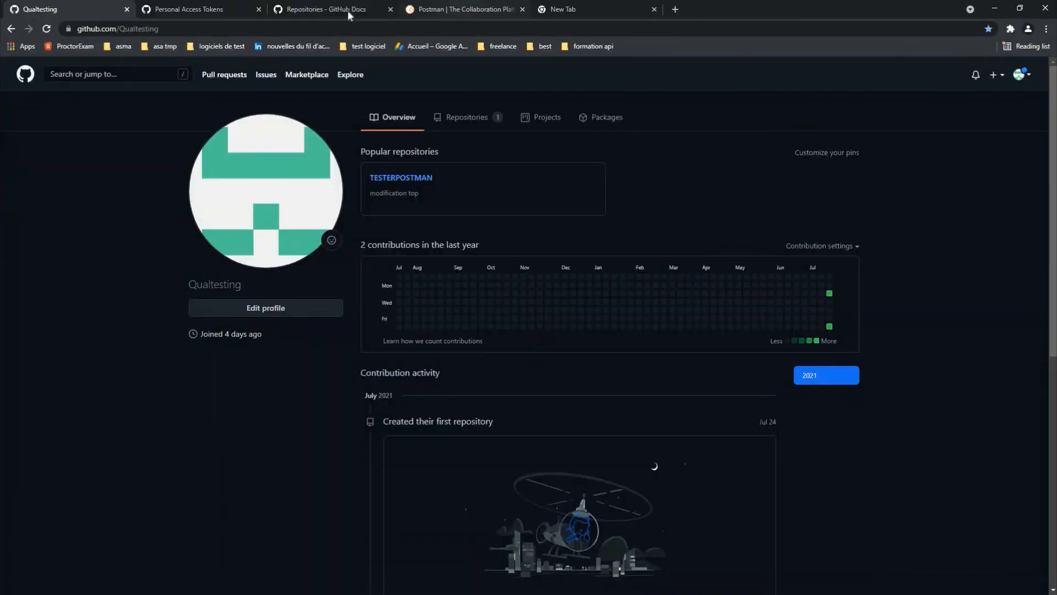
Step: Open the Delete a repository section showing the DELETE /repos/{owner}/{repo} endpoint
click(462, 9)
click(330, 9)
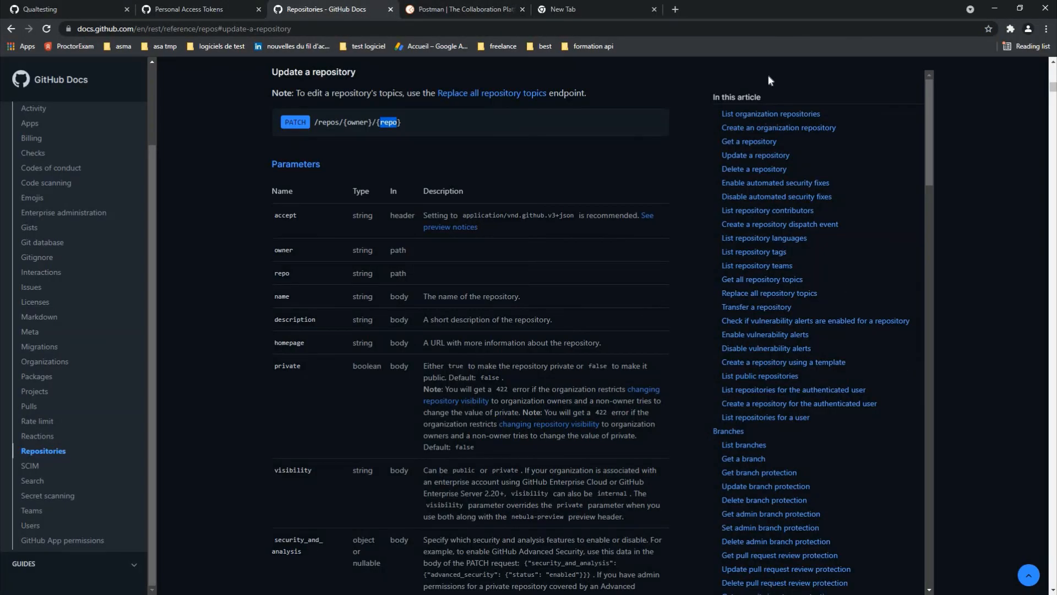
click(755, 171)
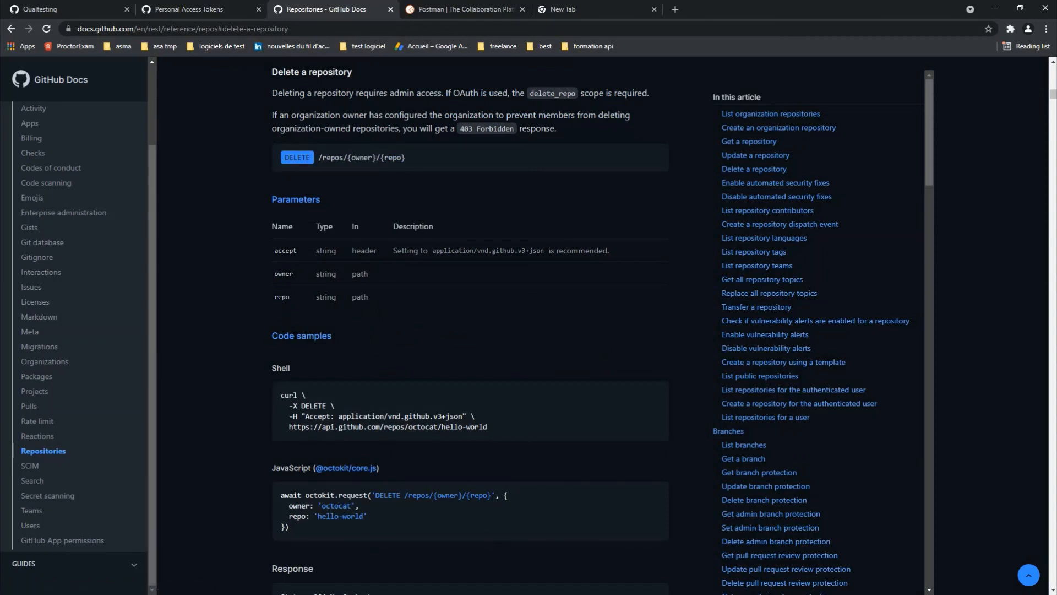
key(super)
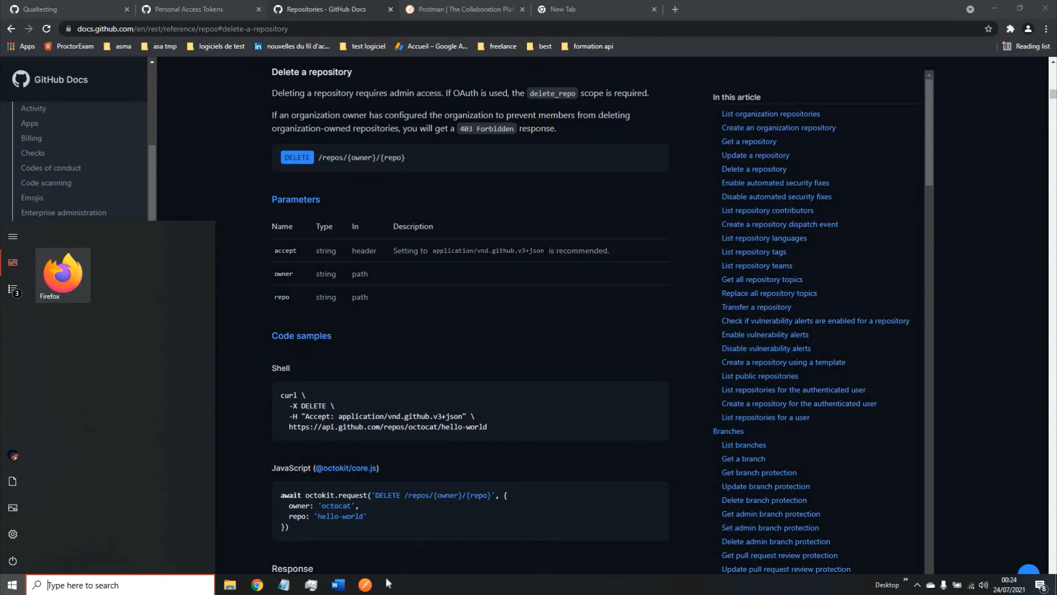
Step: Verify the TESTERPOSTMAN URL and send the DELETE request, getting 204 No Content
click(365, 584)
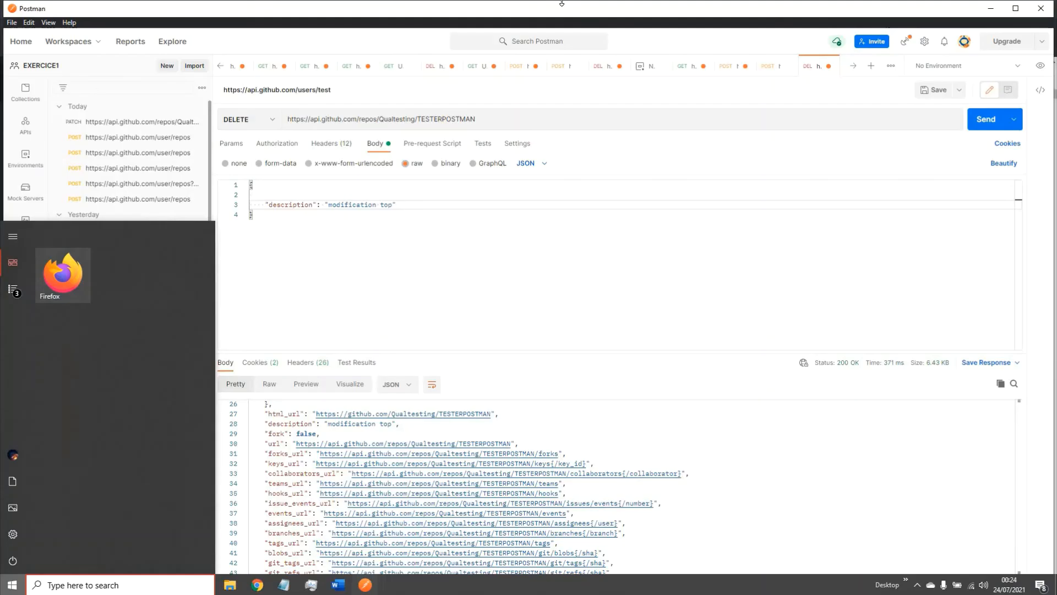
drag(513, 117, 370, 120)
click(405, 120)
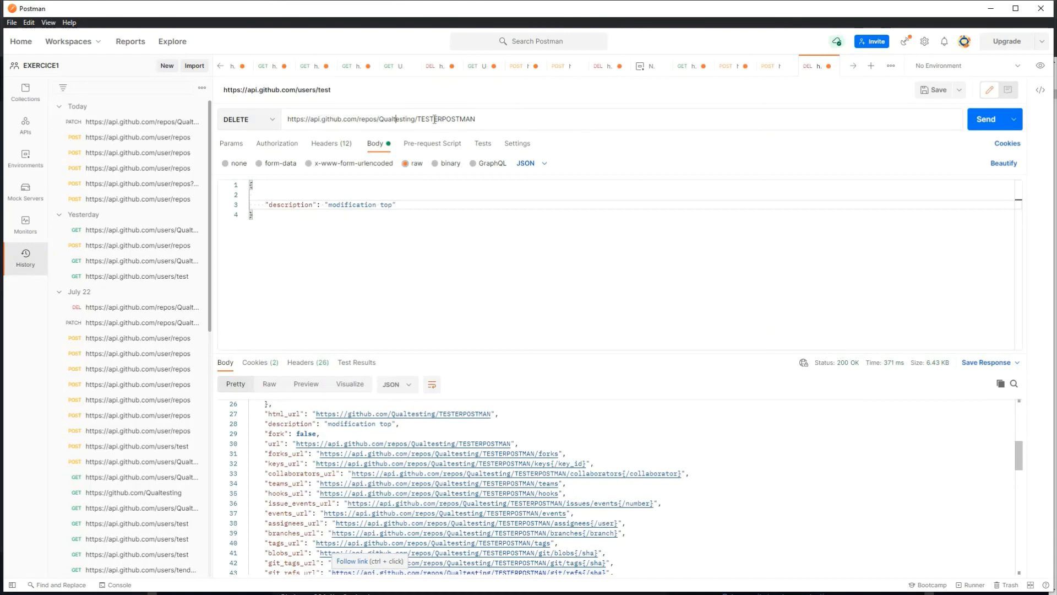
drag(287, 119, 916, 119)
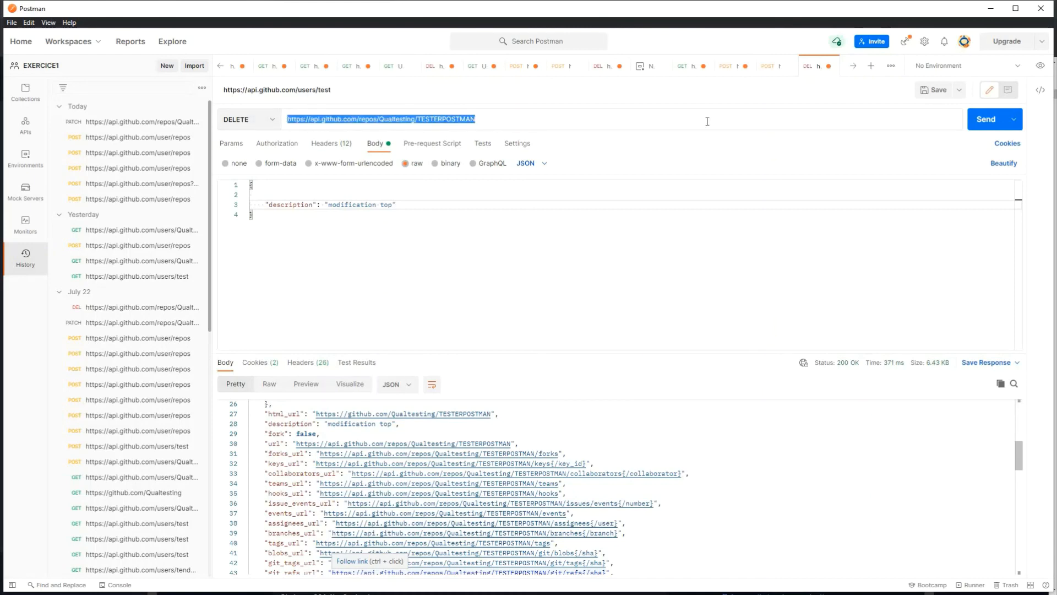
click(980, 122)
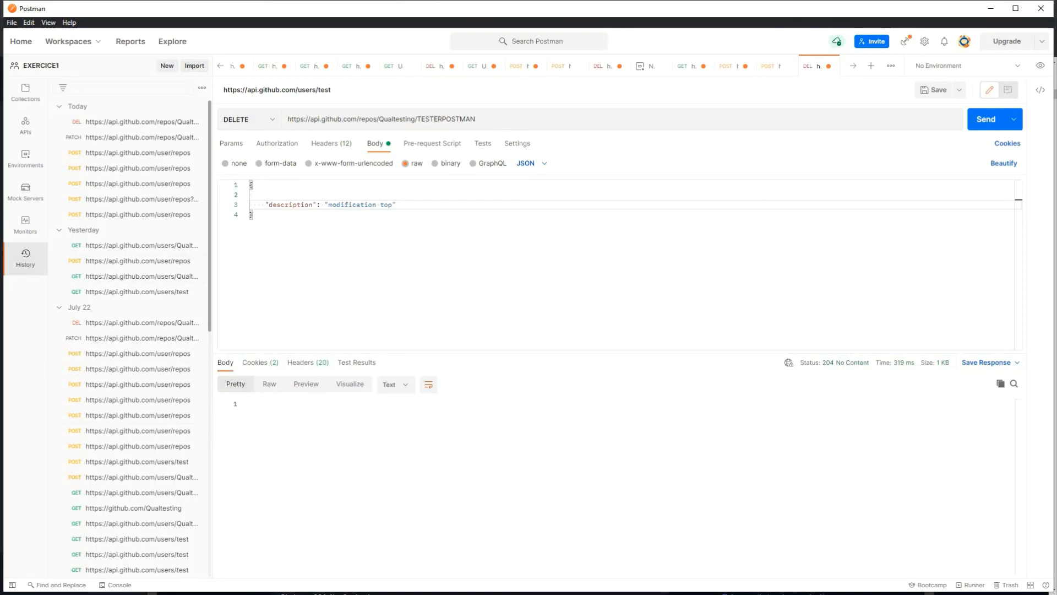
key(super)
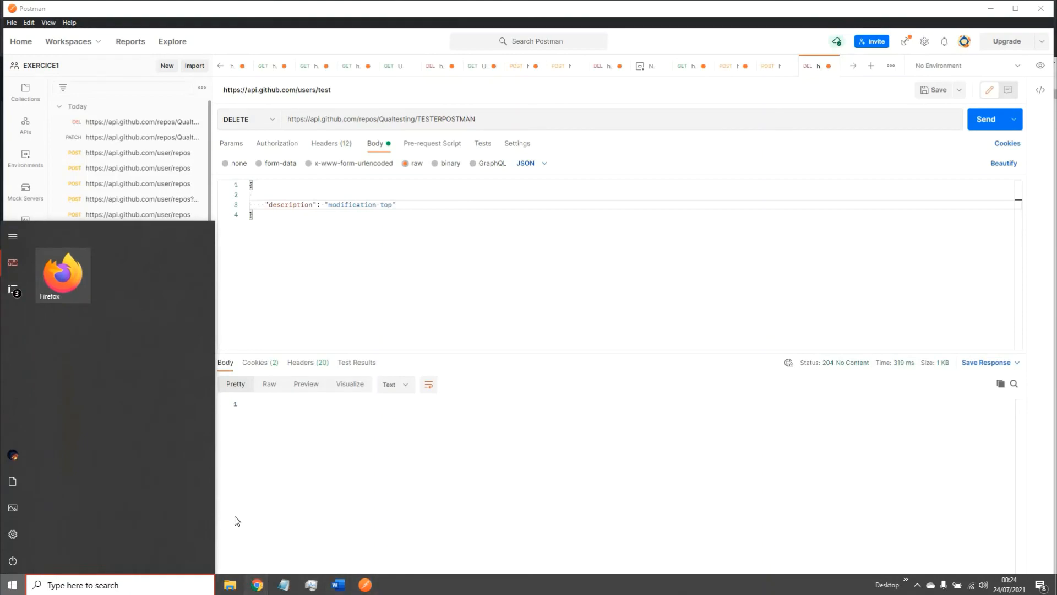
Step: Reload the GitHub profile to confirm no public repositories remain, then return to Postman
mouse_move(258, 585)
click(278, 503)
click(61, 9)
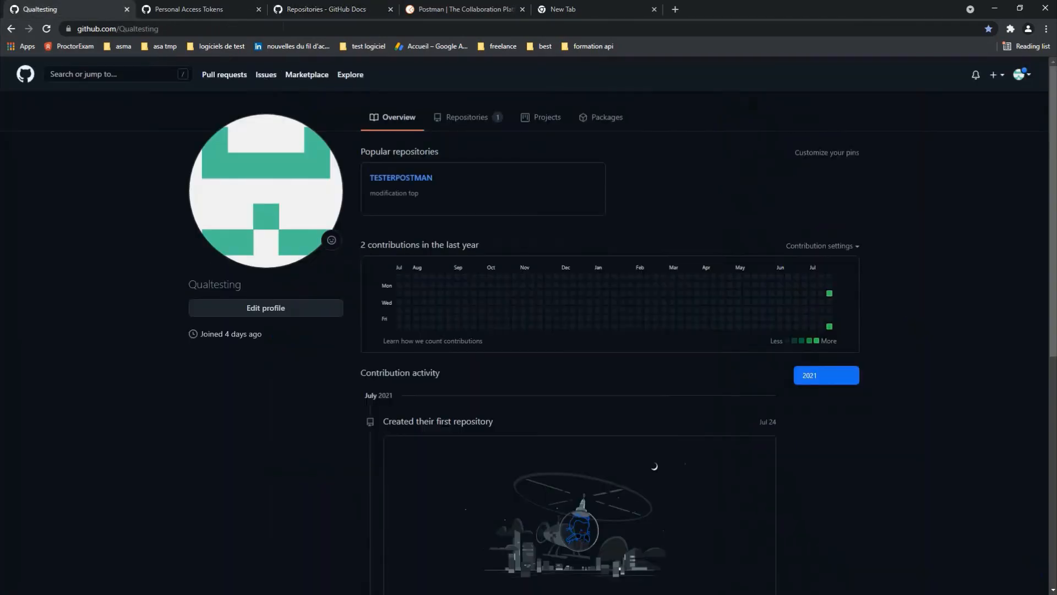
click(267, 31)
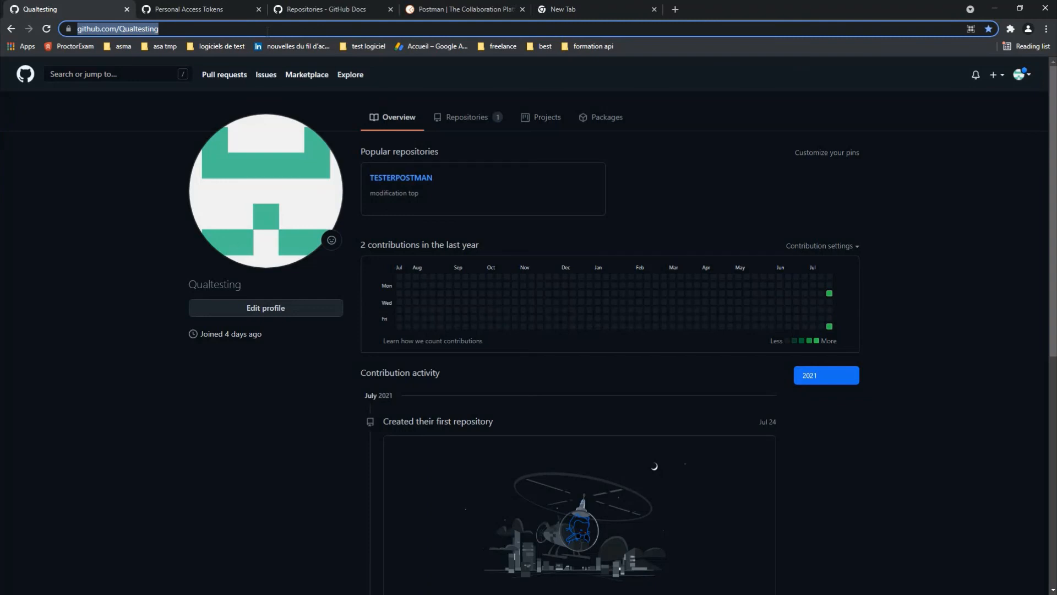
key(Return)
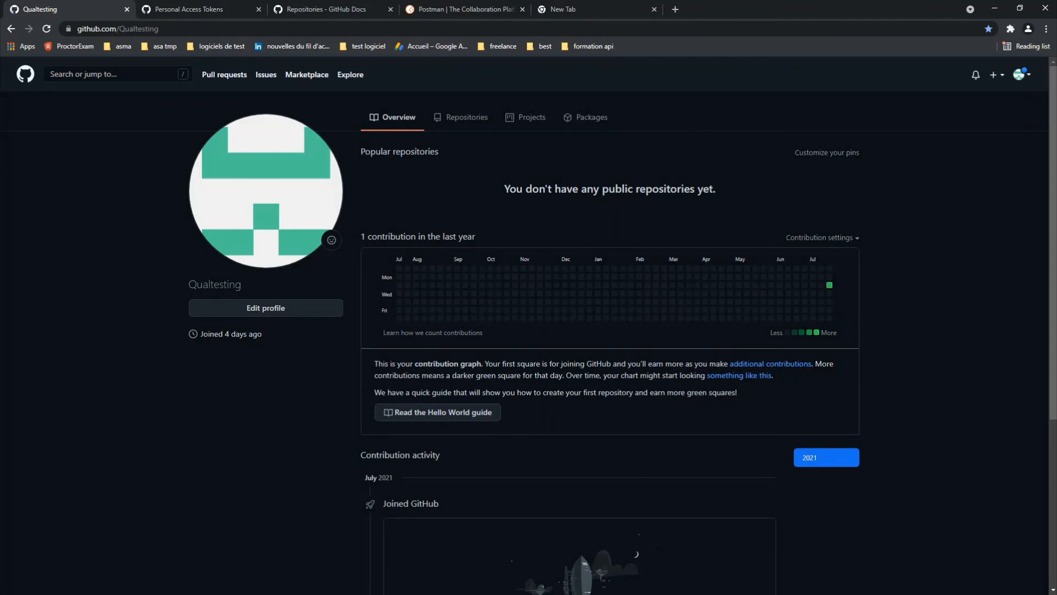
scroll(358, 569, down, 2)
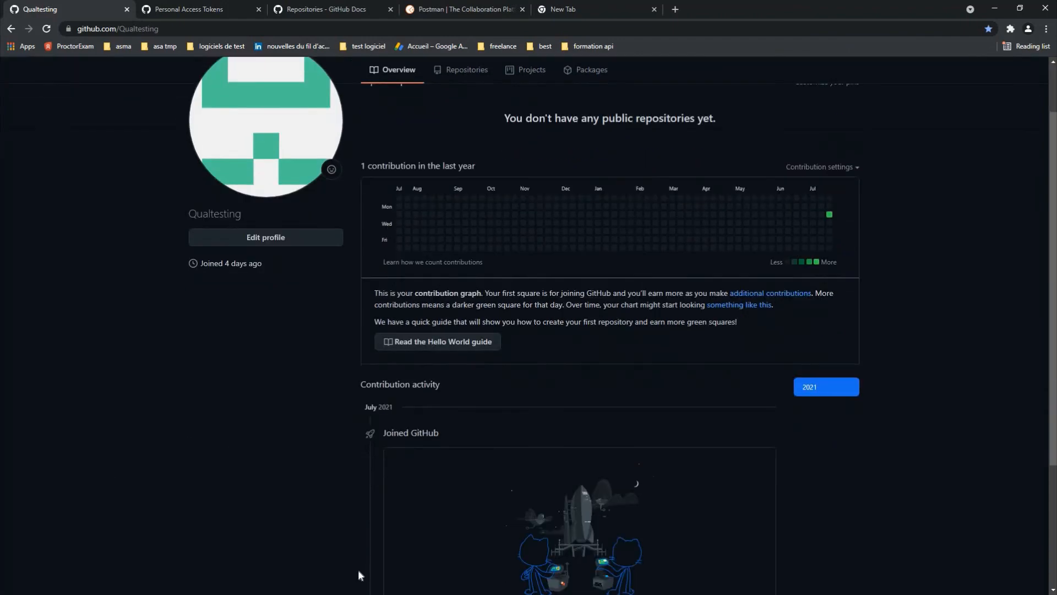
scroll(314, 562, down, 1)
key(super)
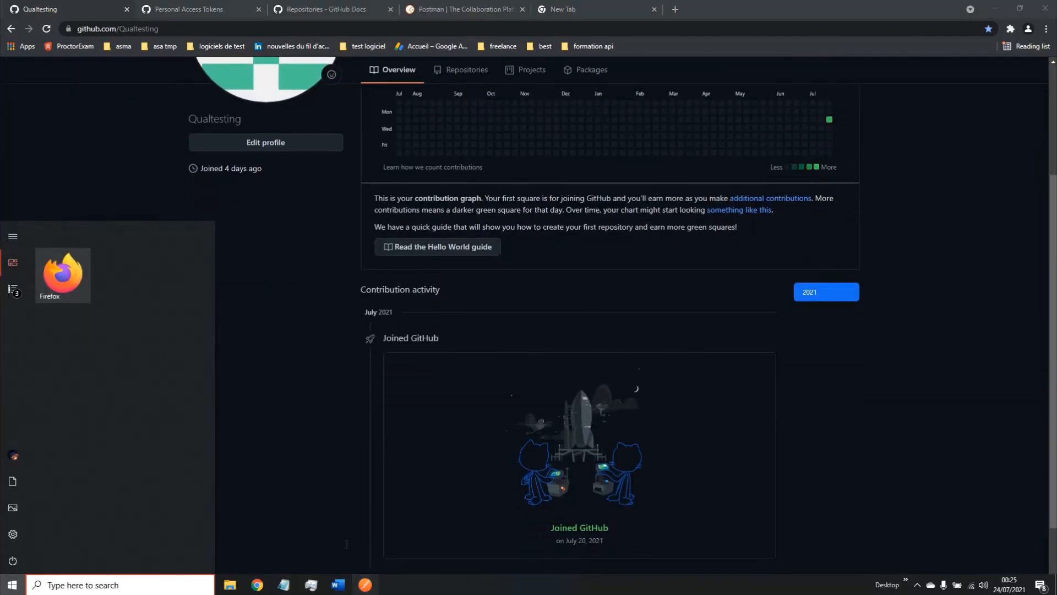
click(365, 585)
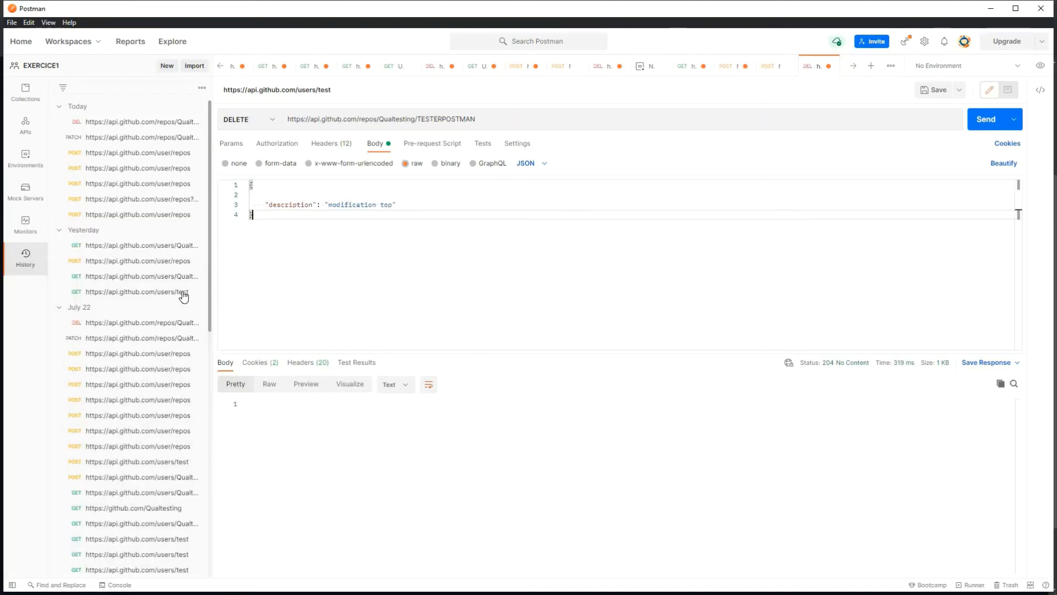
scroll(196, 259, down, 4)
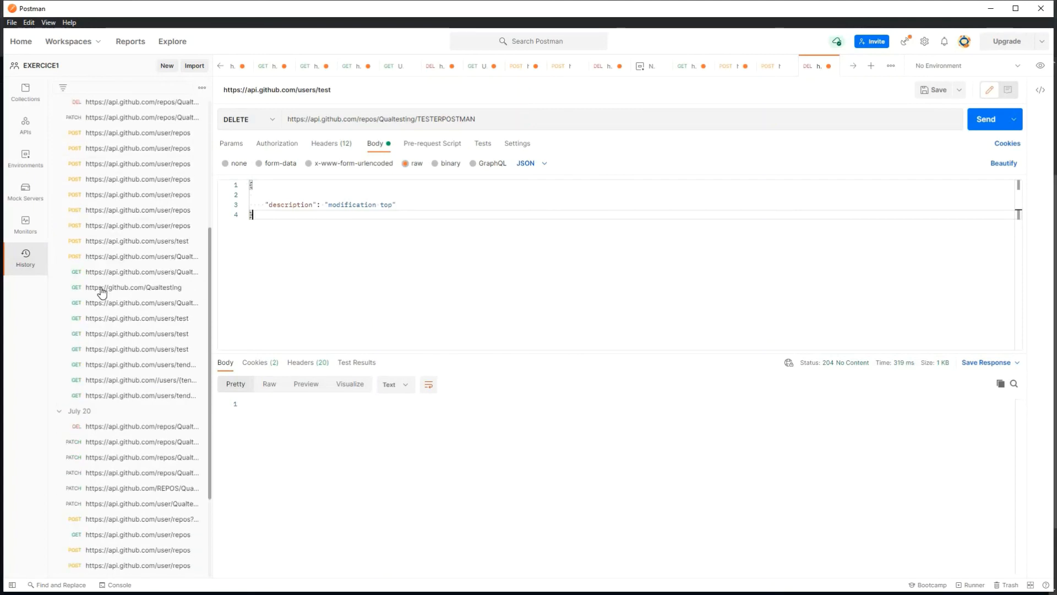